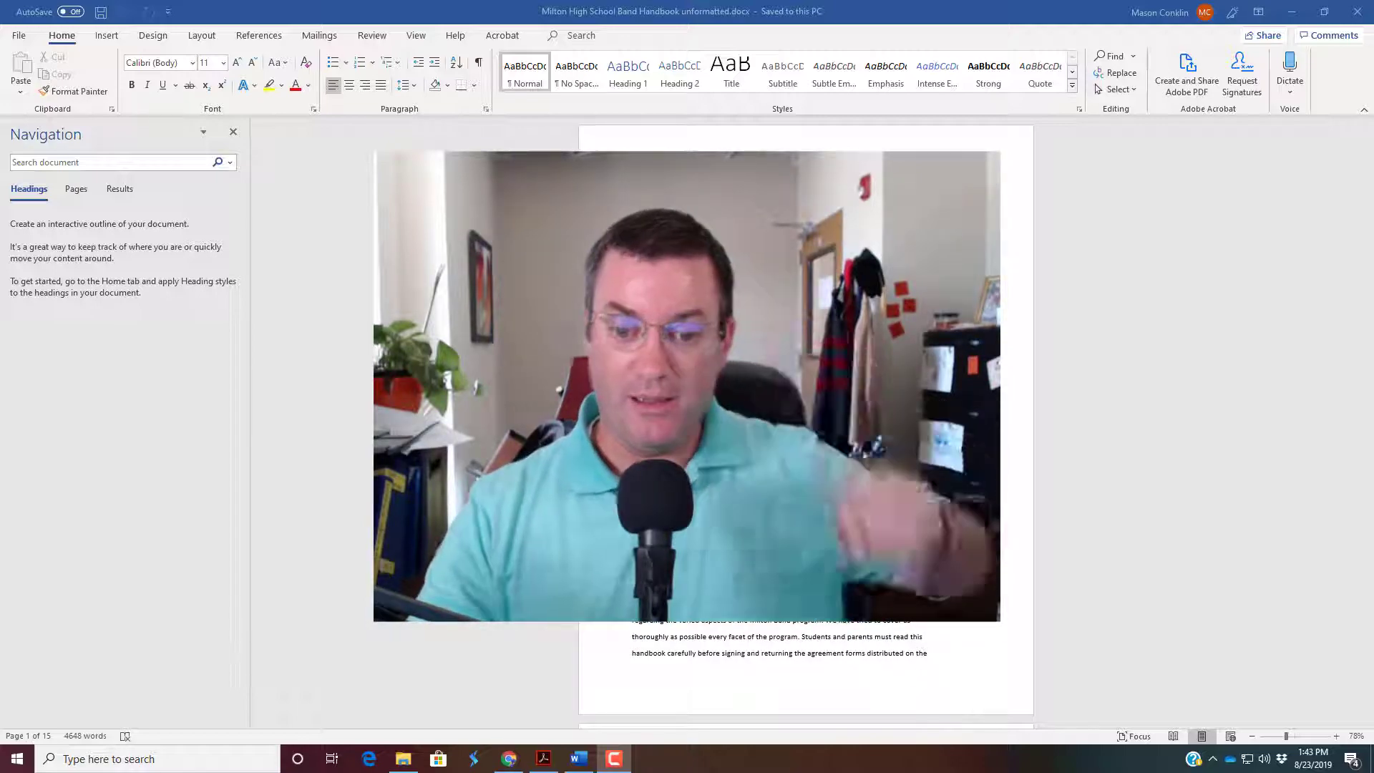
Step: Switch to Adobe Acrobat and examine the logo, title and director lines on the first page of bandhandbook.pdf
left_click(543, 758)
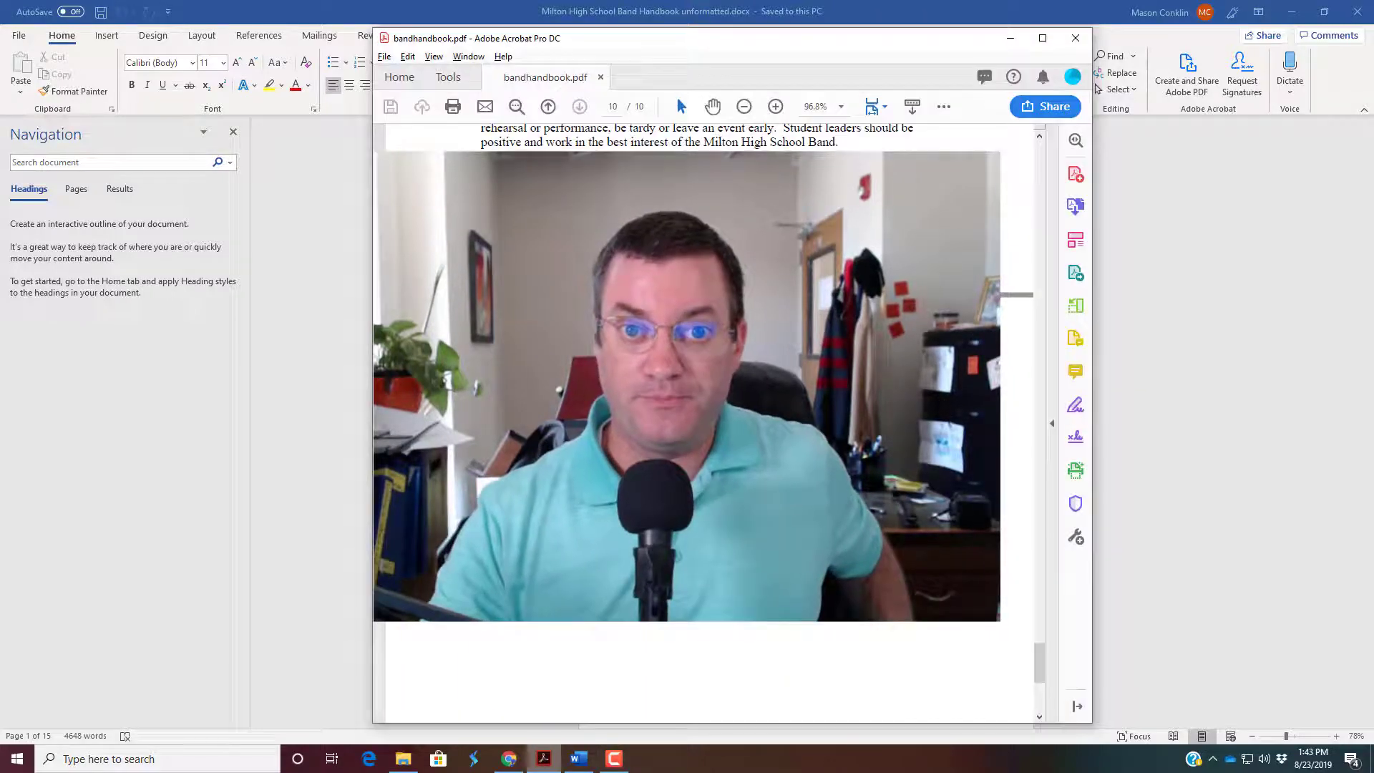
scroll(726, 295, "up", 3)
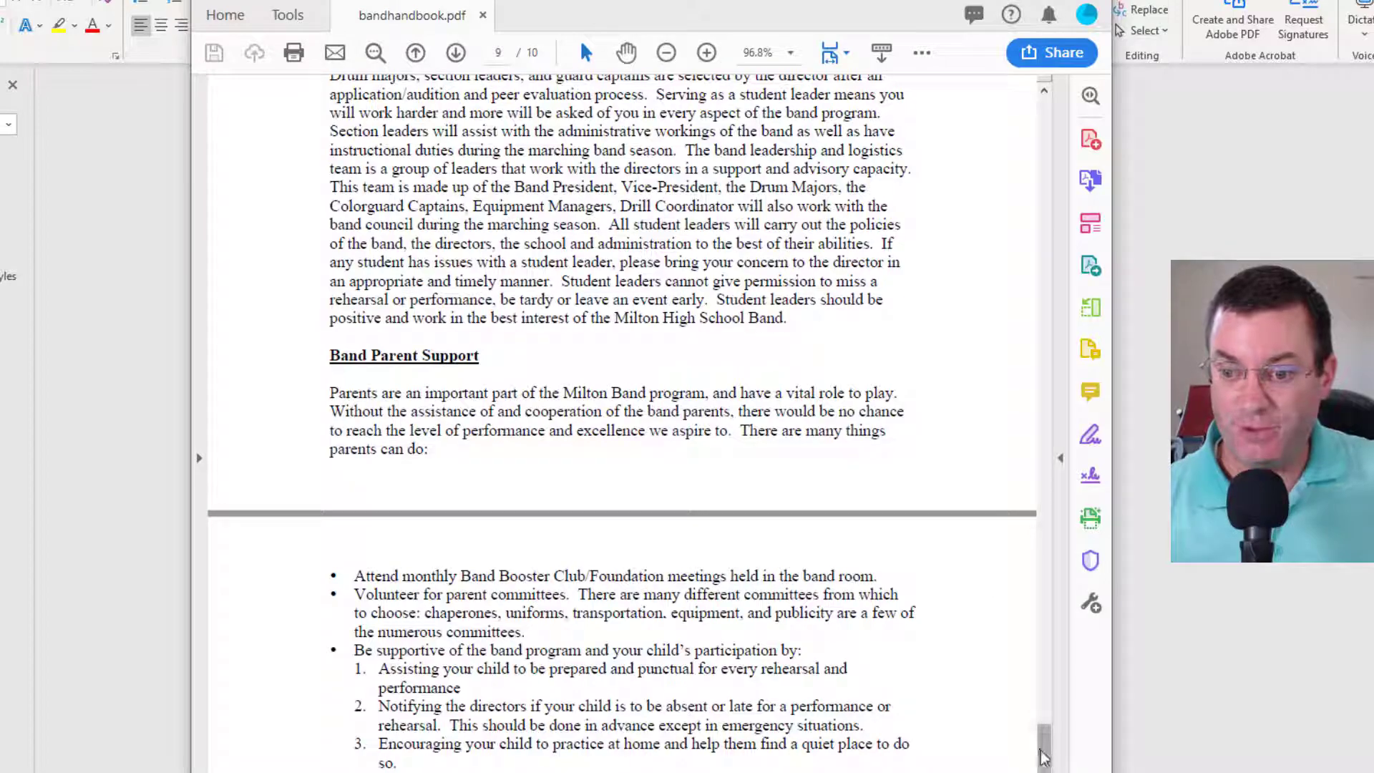
left_click_drag(1043, 757, 1023, 57)
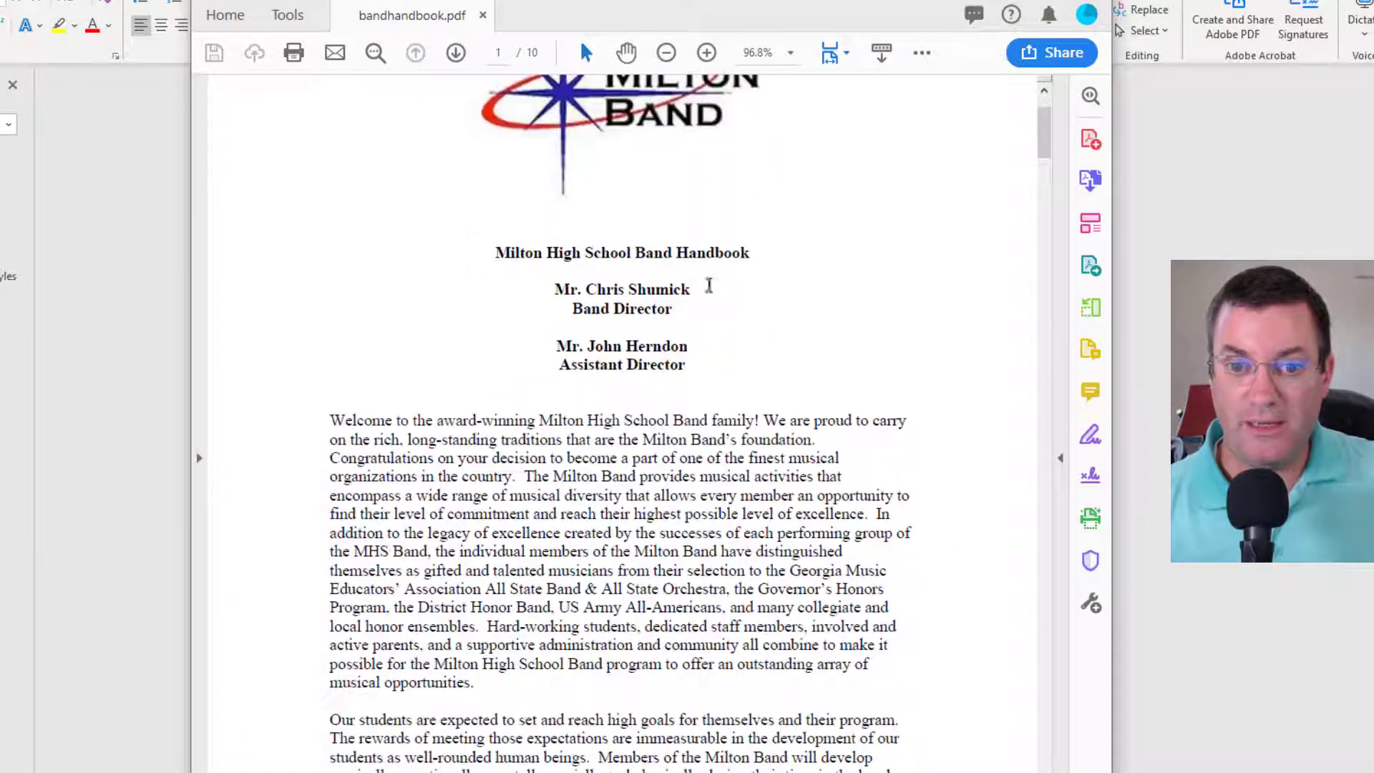
scroll(708, 290, "down", 2)
scroll(708, 286, "up", 3)
scroll(708, 289, "down", 2)
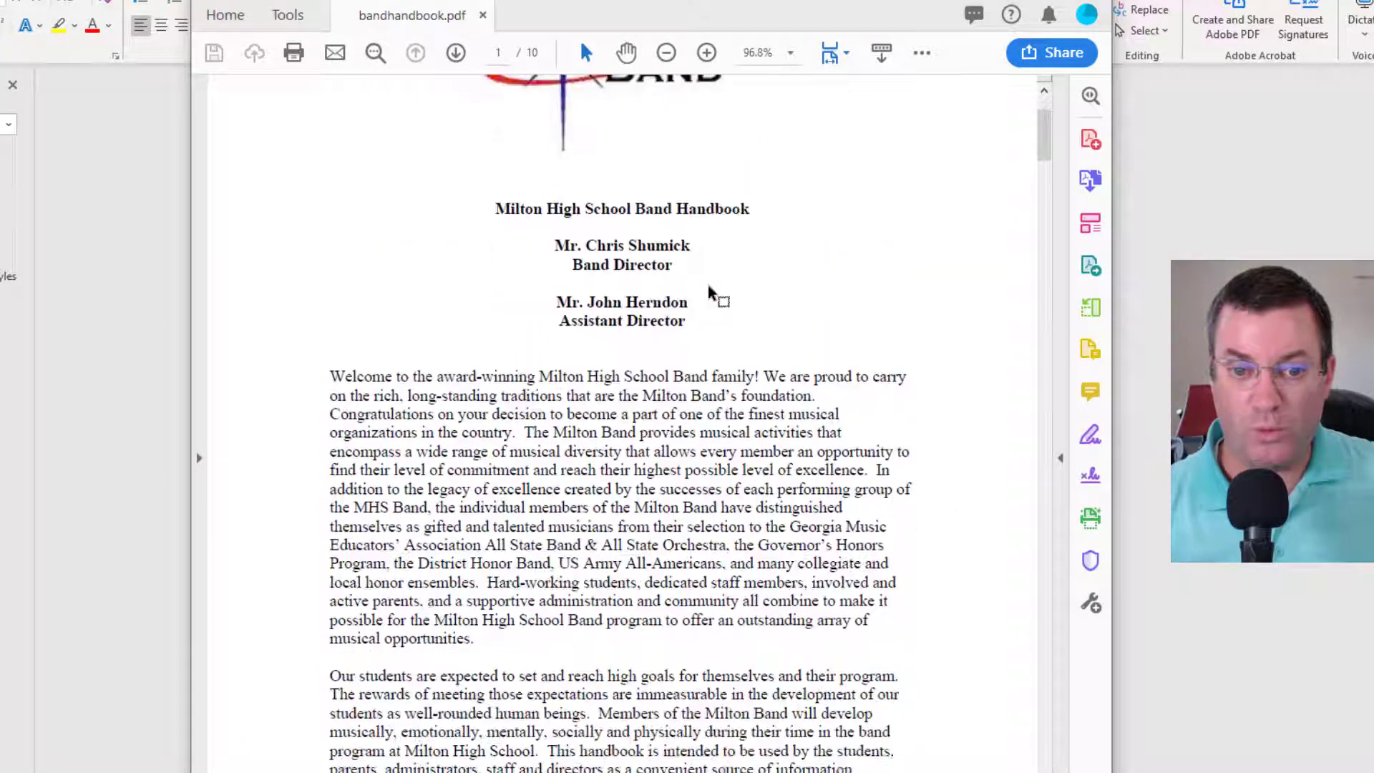
scroll(709, 289, "up", 1)
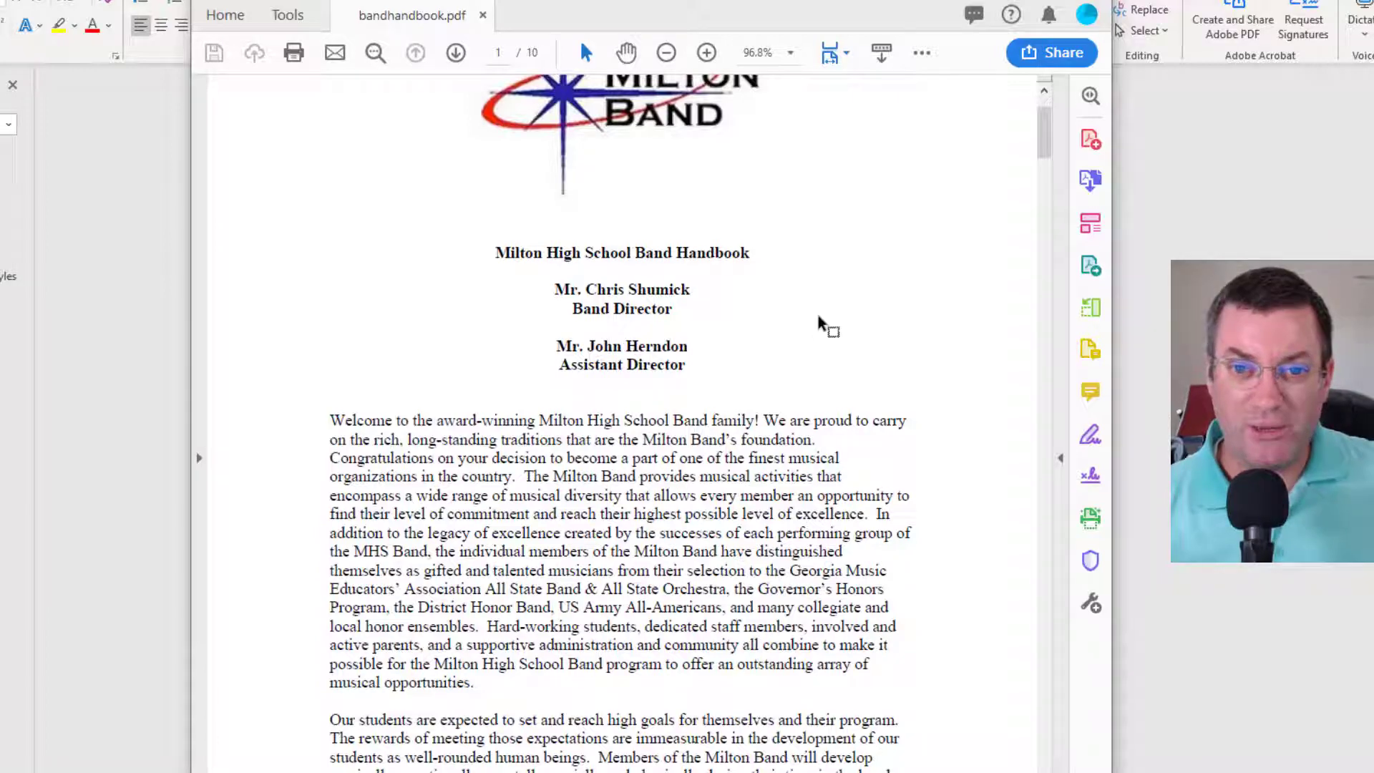
scroll(820, 318, "up", 2)
scroll(820, 317, "down", 2)
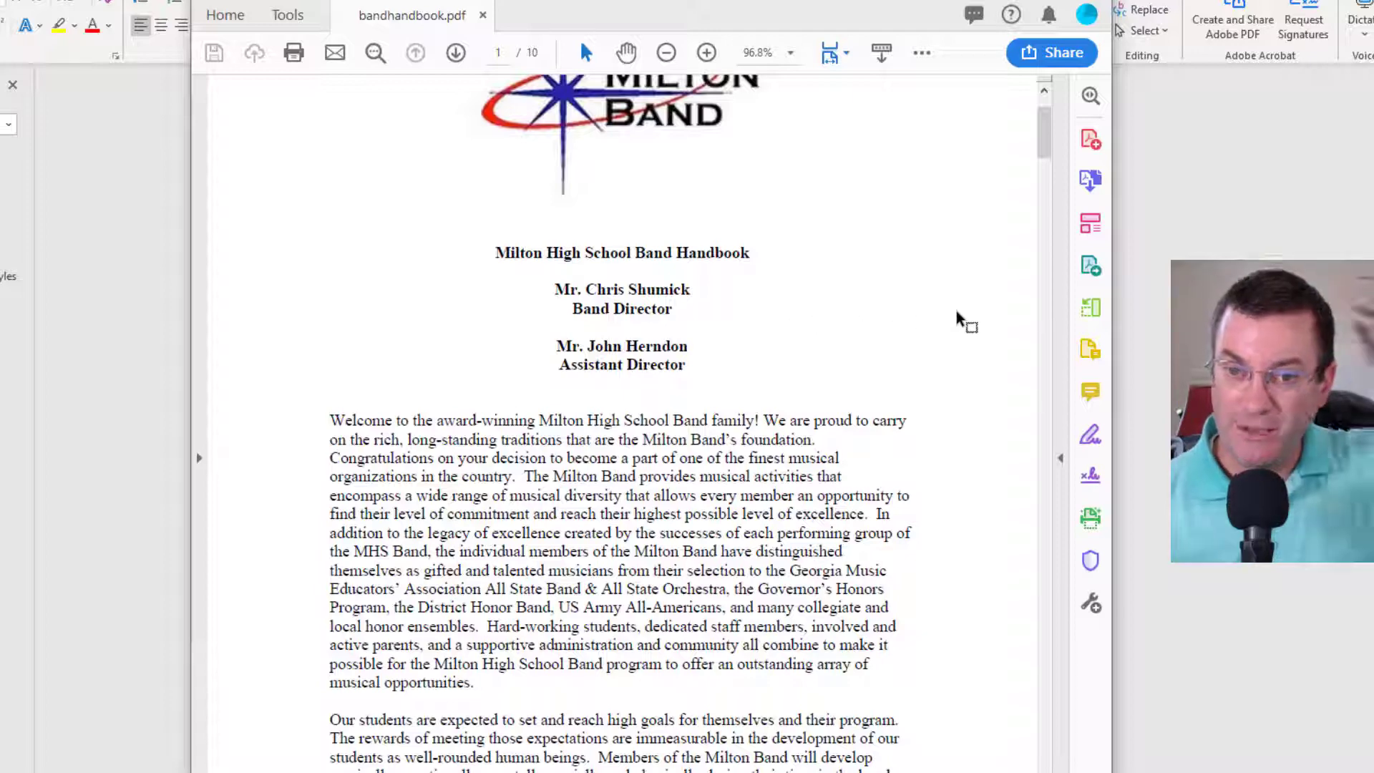
scroll(959, 320, "up", 1)
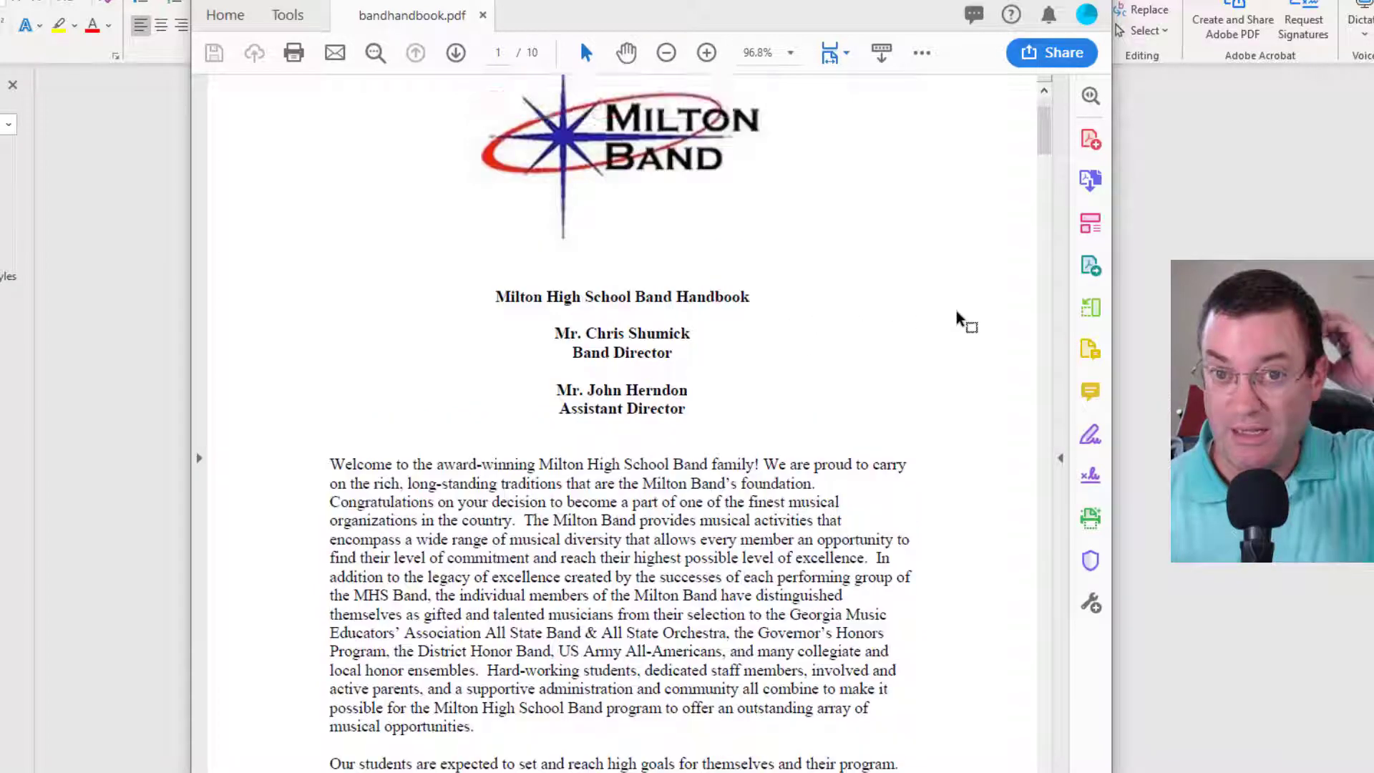
scroll(958, 319, "up", 1)
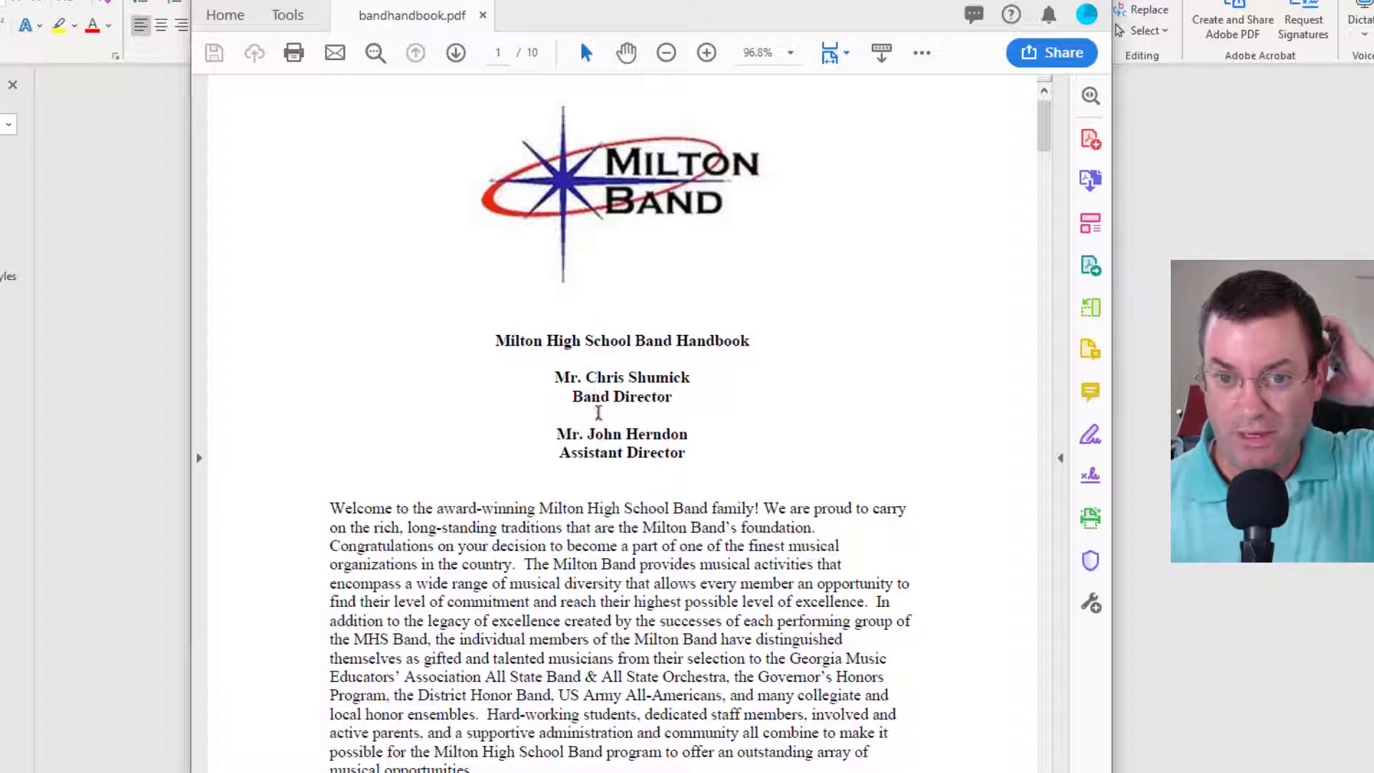
Step: Examine the PDF's introduction paragraphs and the heading and numbering layout of the Performing Ensembles section
scroll(496, 398, "down", 4)
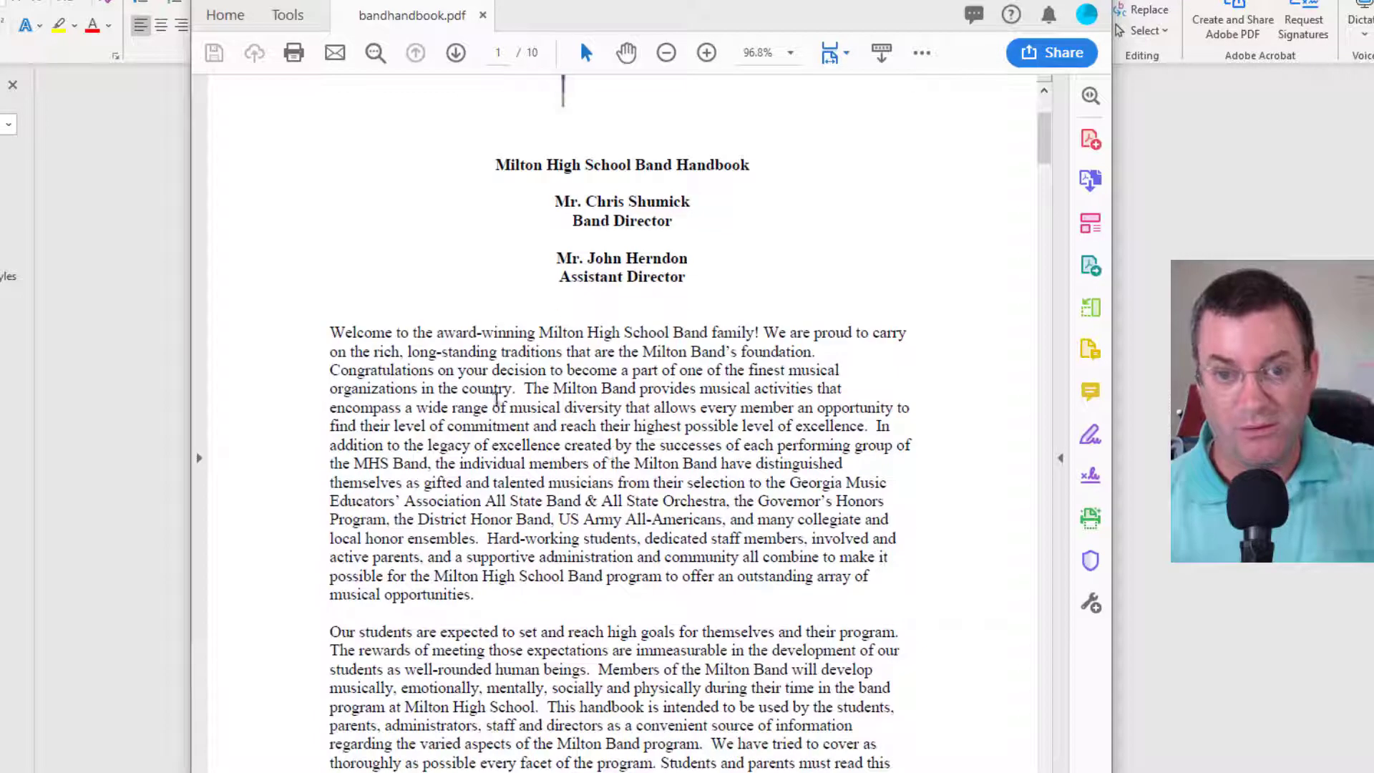
scroll(497, 399, "down", 8)
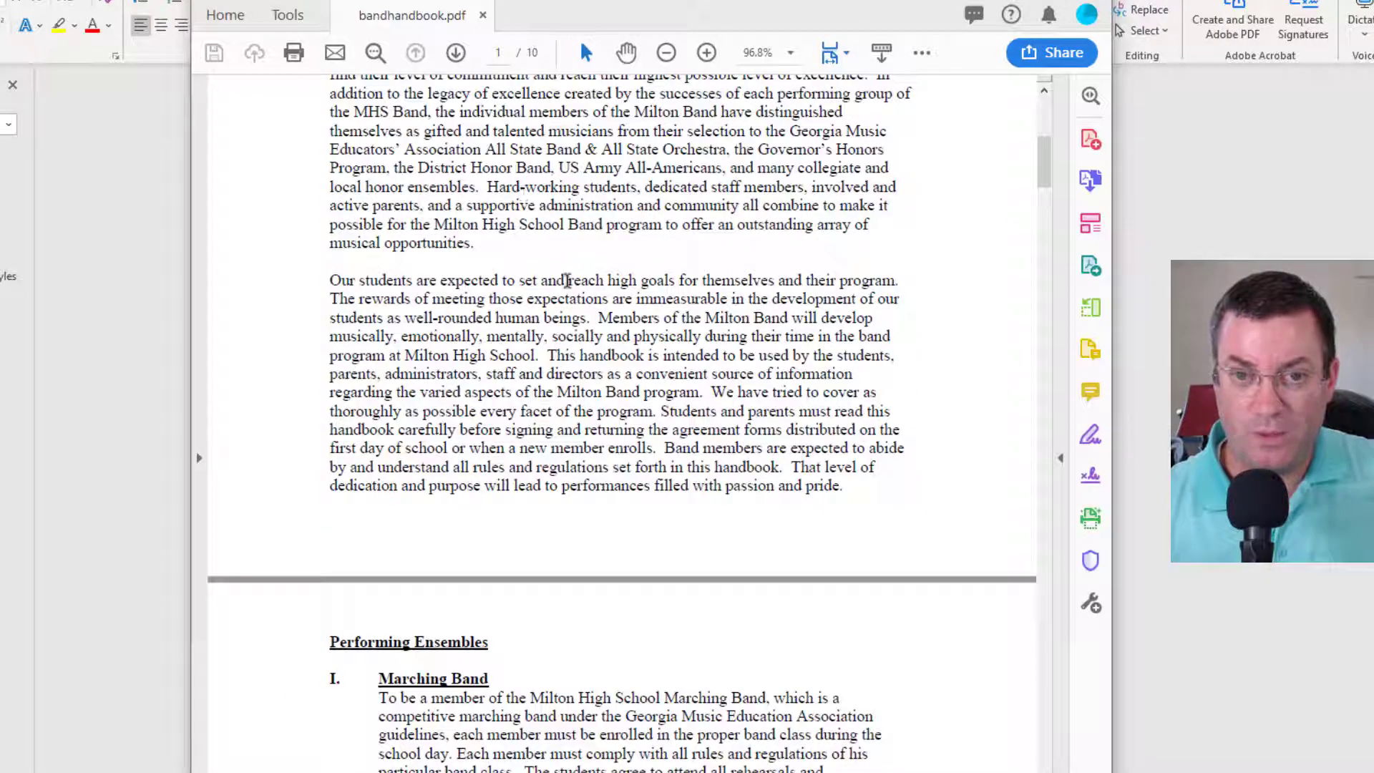
scroll(567, 280, "up", 3)
scroll(576, 296, "down", 8)
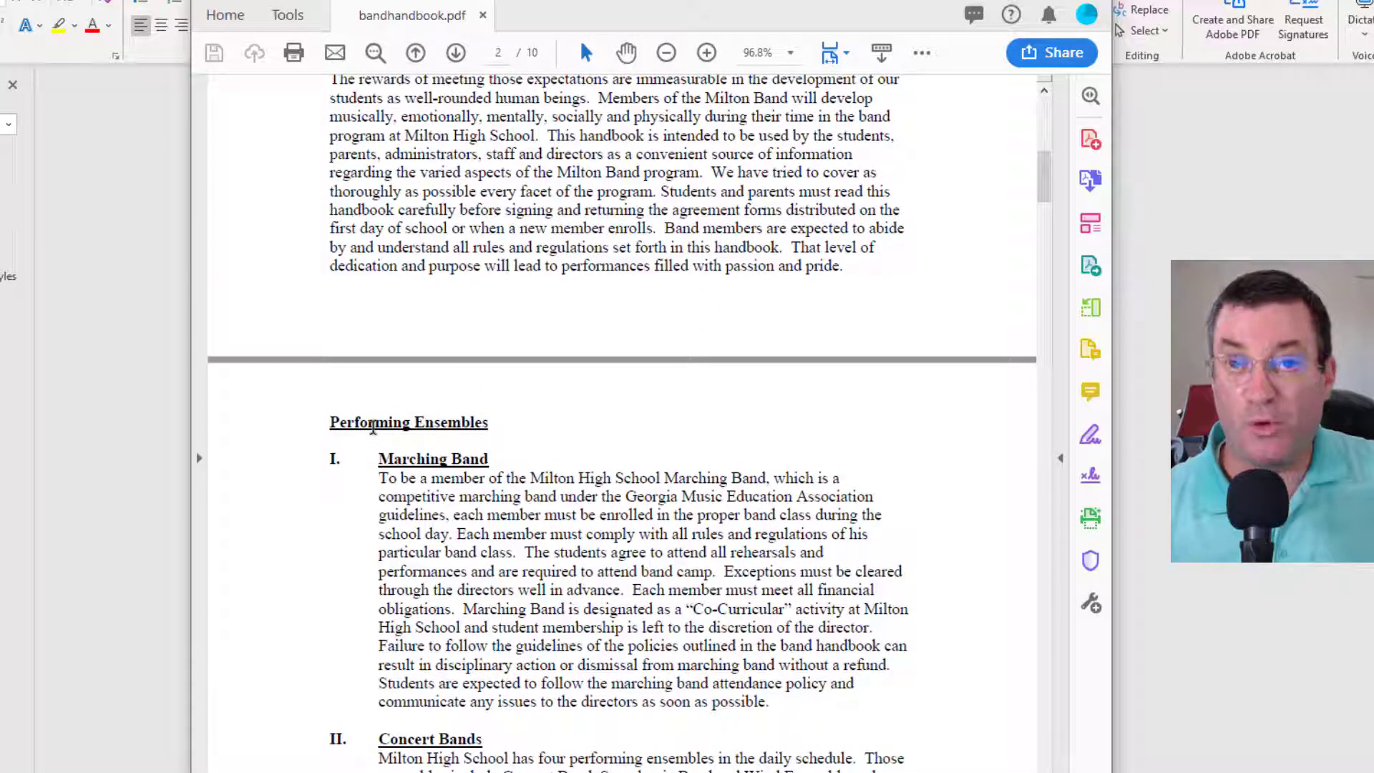
scroll(408, 464, "down", 3)
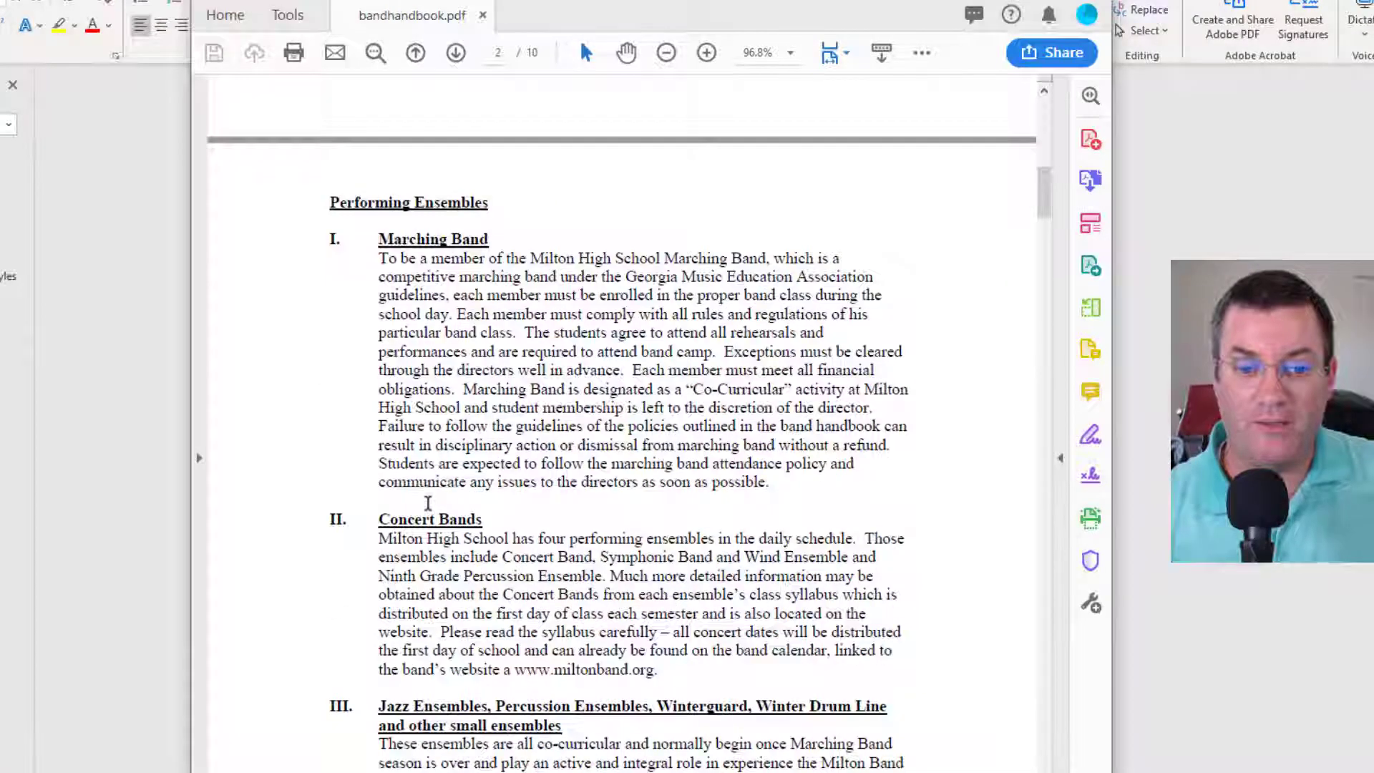
scroll(428, 503, "down", 2)
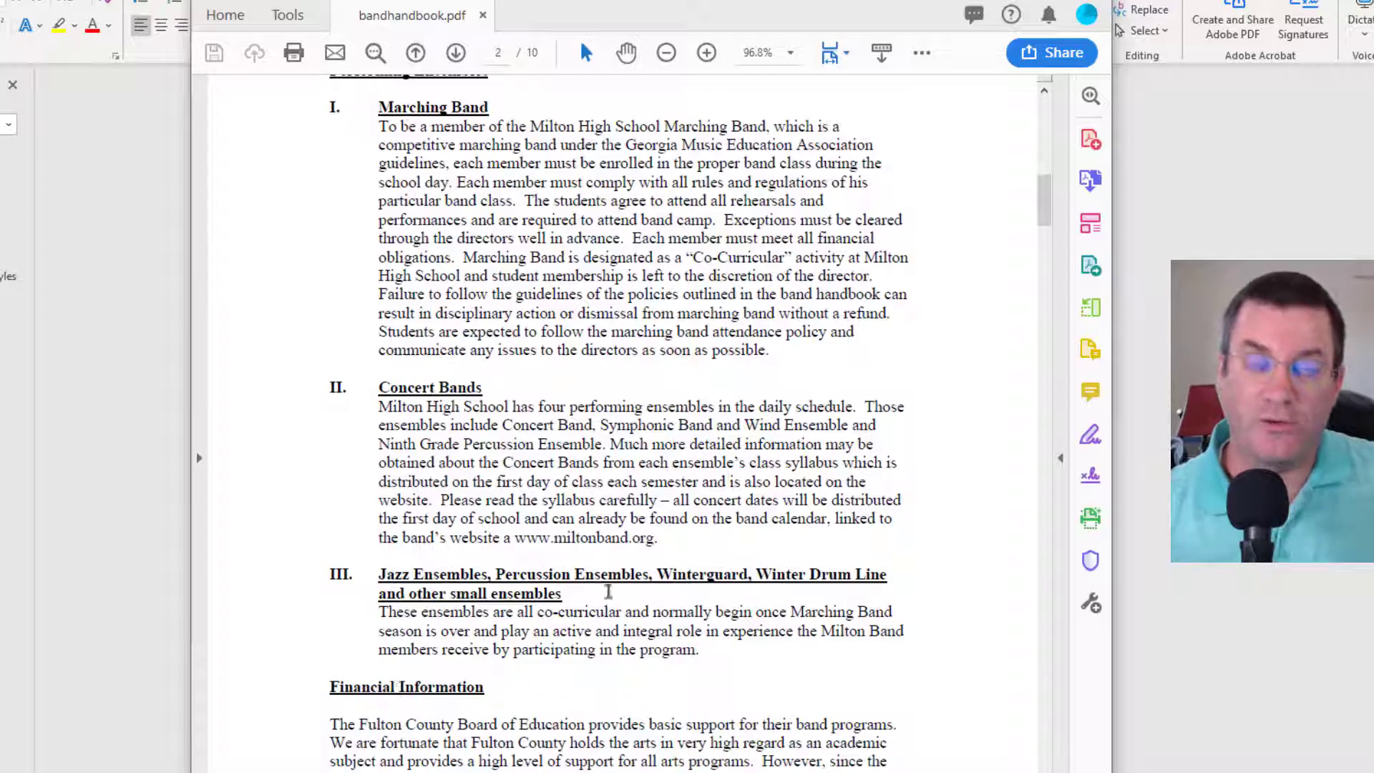
scroll(608, 591, "up", 12)
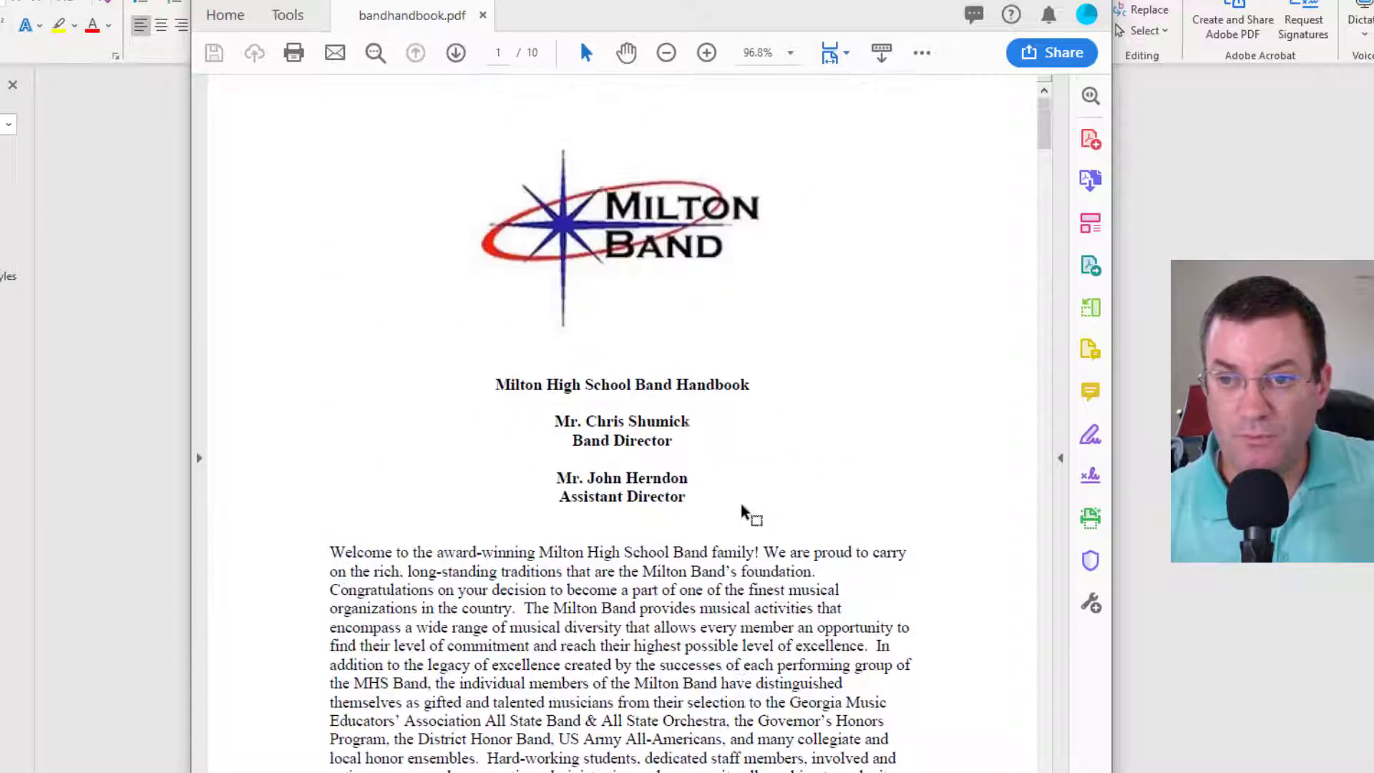
Step: Switch back to the unformatted handbook in Word and show its paragraph marks and hidden formatting symbols
left_click(1149, 401)
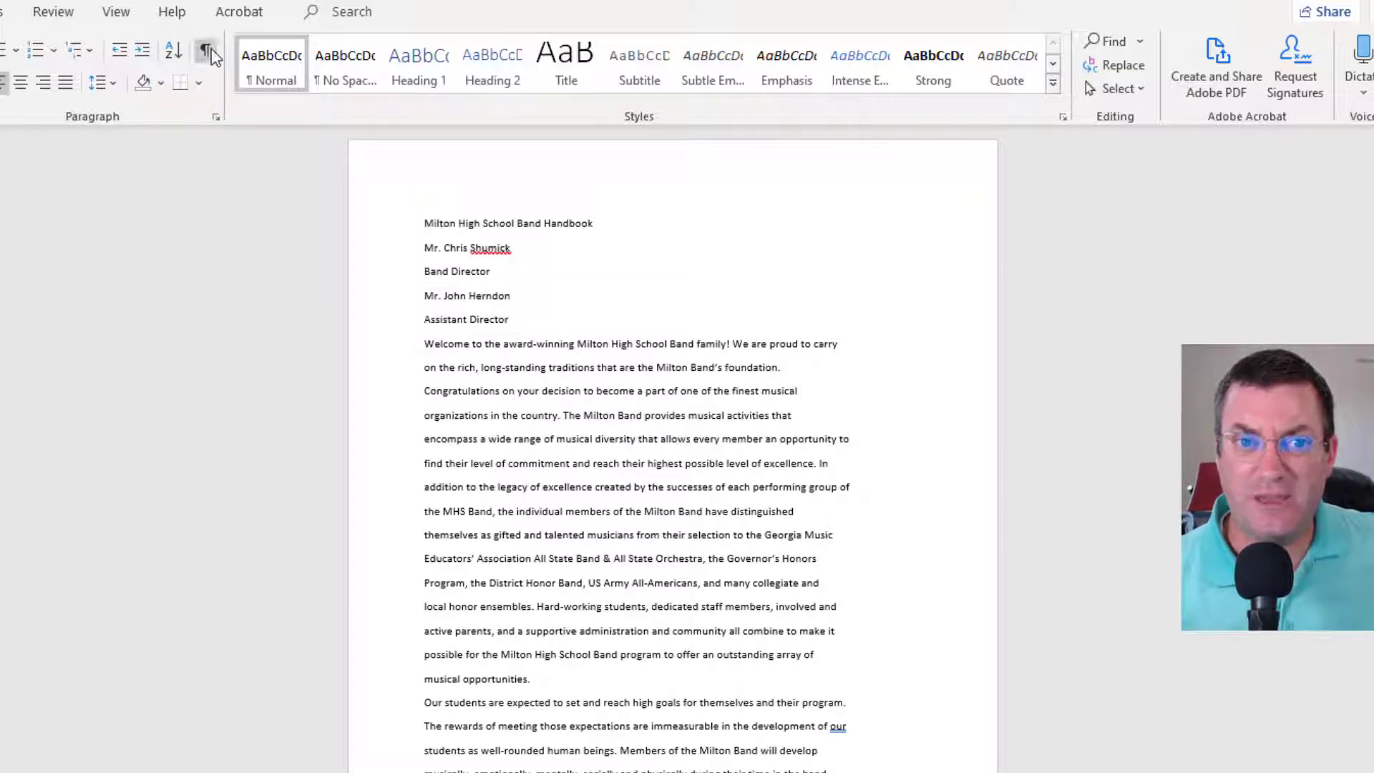
left_click(207, 52)
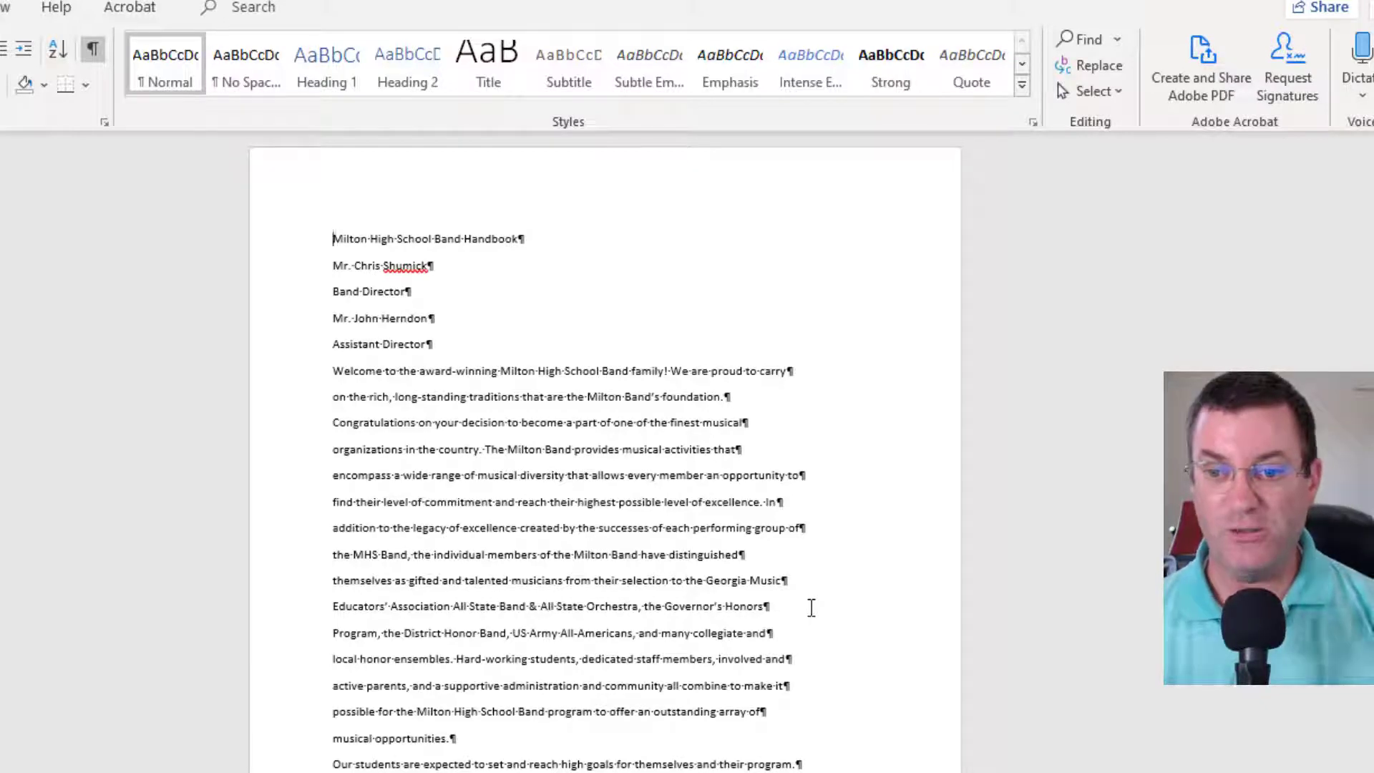
left_click(452, 744)
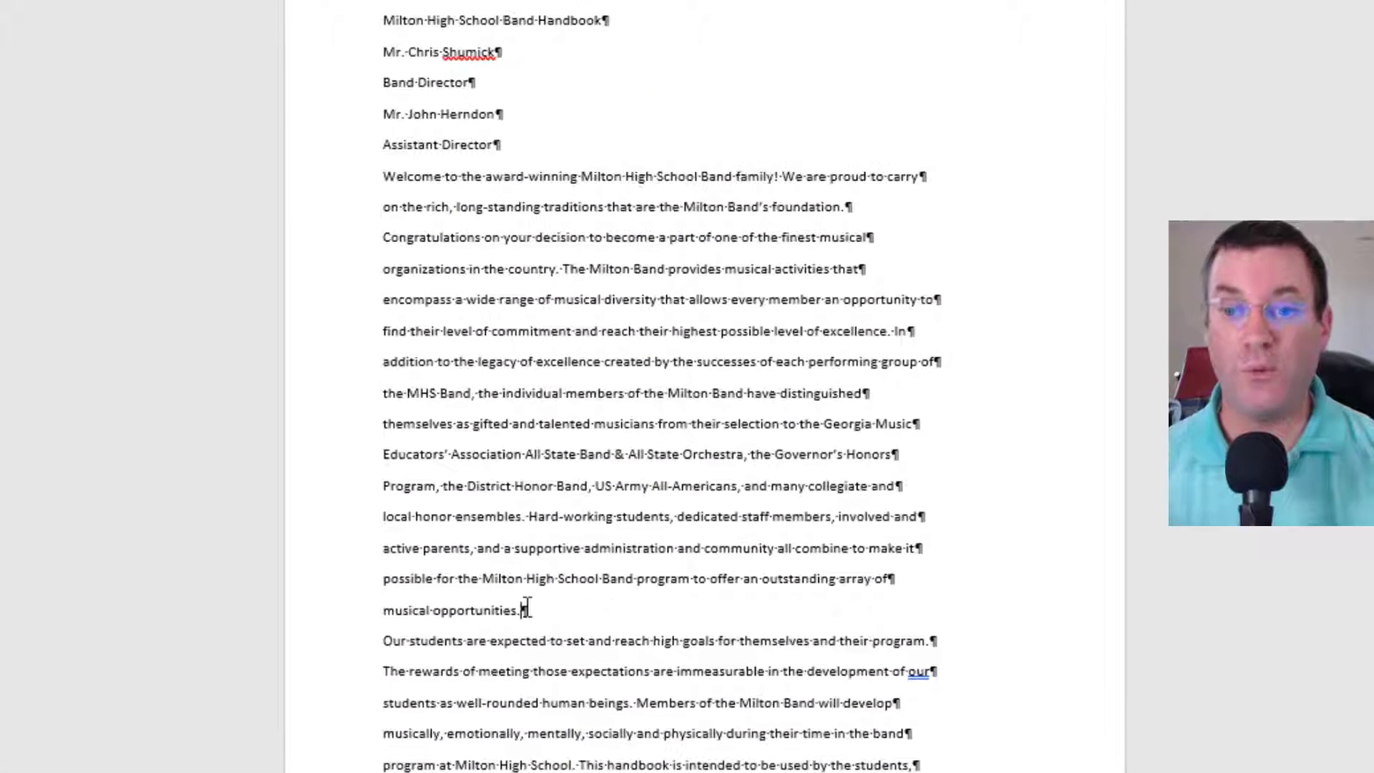
Step: Remove the paragraph breaks after "outstanding array of" and "combine to make it" in the welcome paragraph
left_click(889, 578)
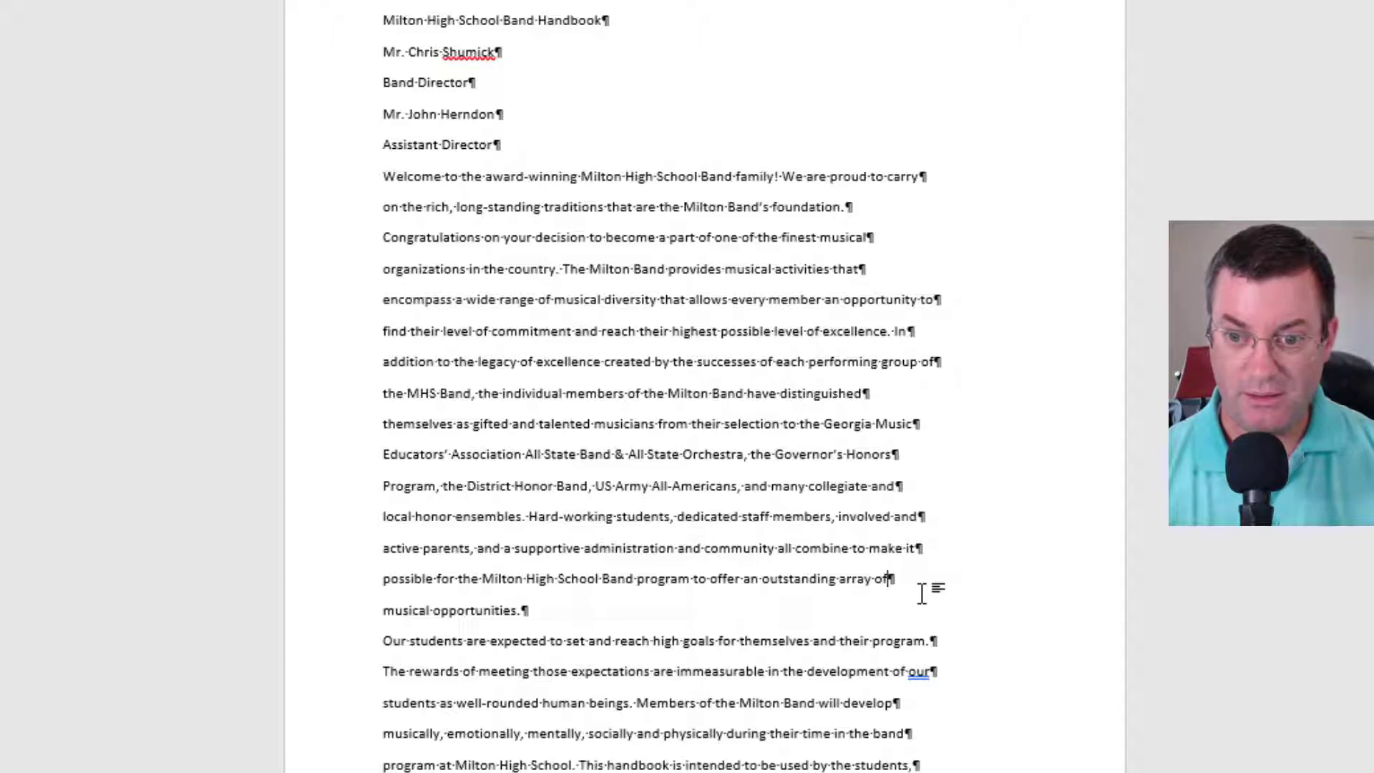
key("Delete")
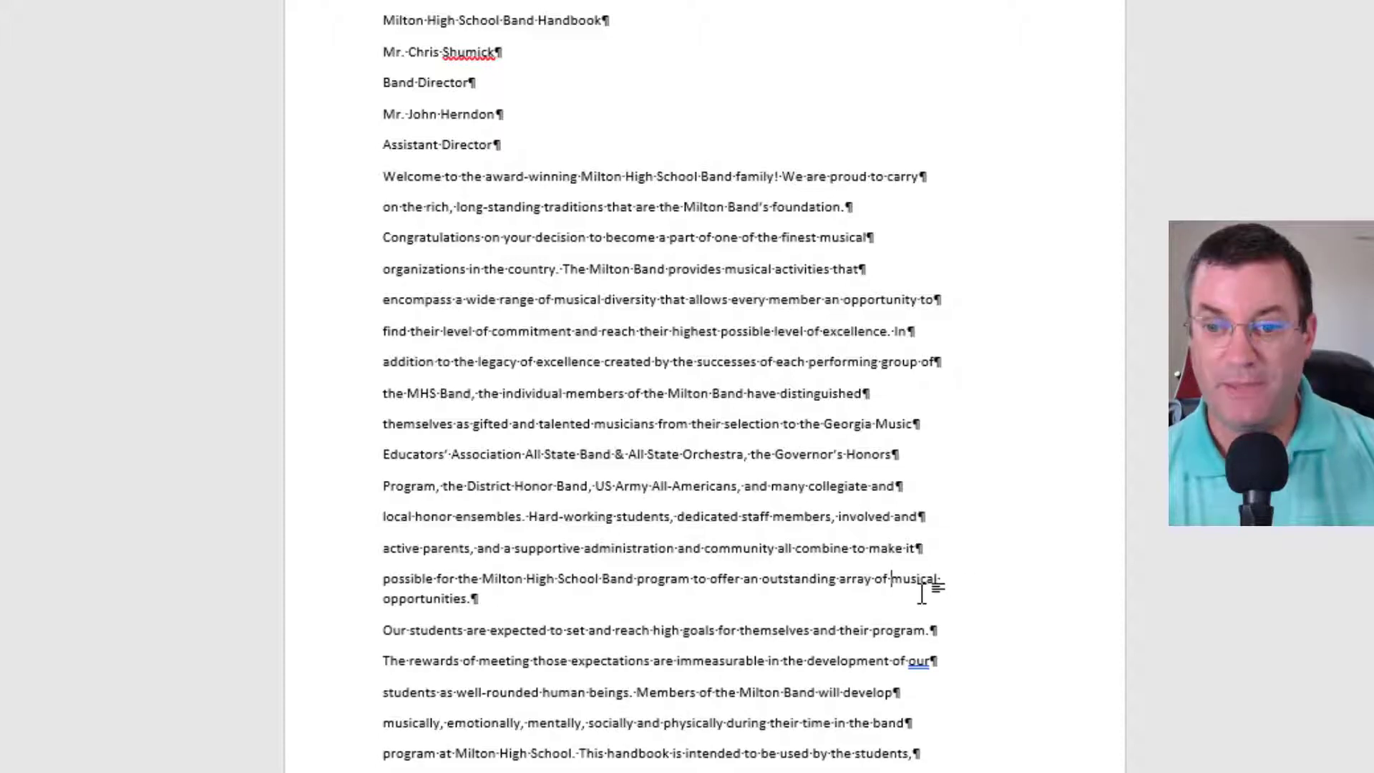
key("Up")
key("Right")
key("Right")
key("Right")
key("Right")
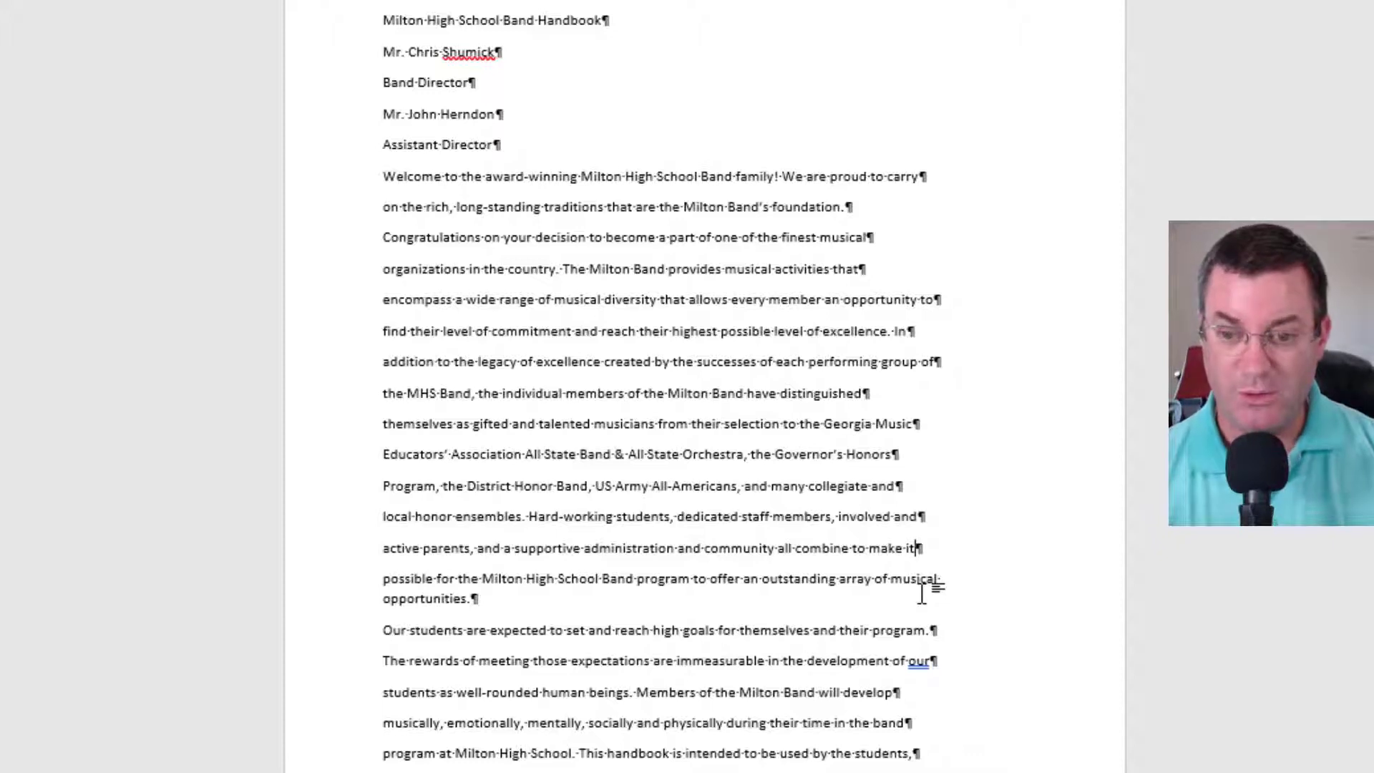
key("Delete")
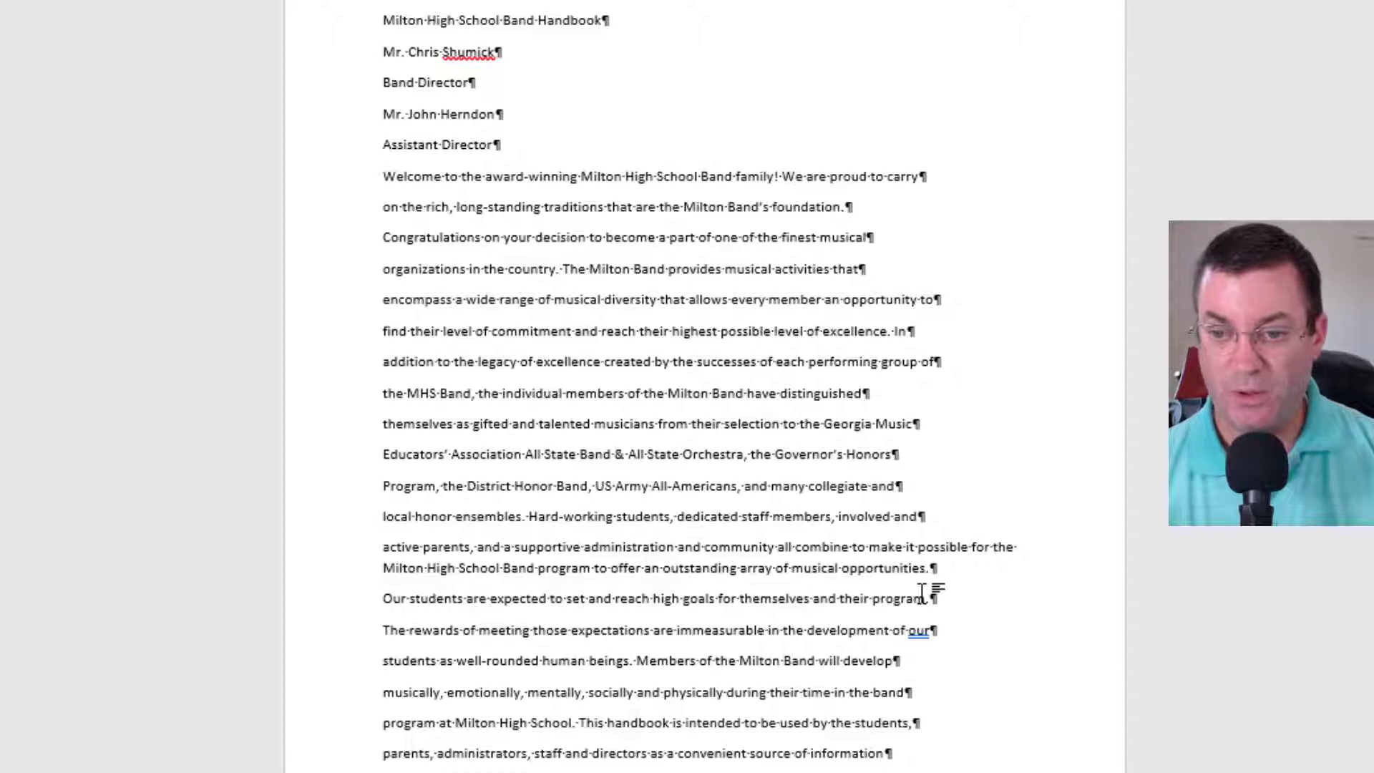
Step: Join the welcome paragraph's lines ending in "involved and", "many collegiate and" and "the Governor's Honors" with the lines that follow them
key("Up")
key("Delete")
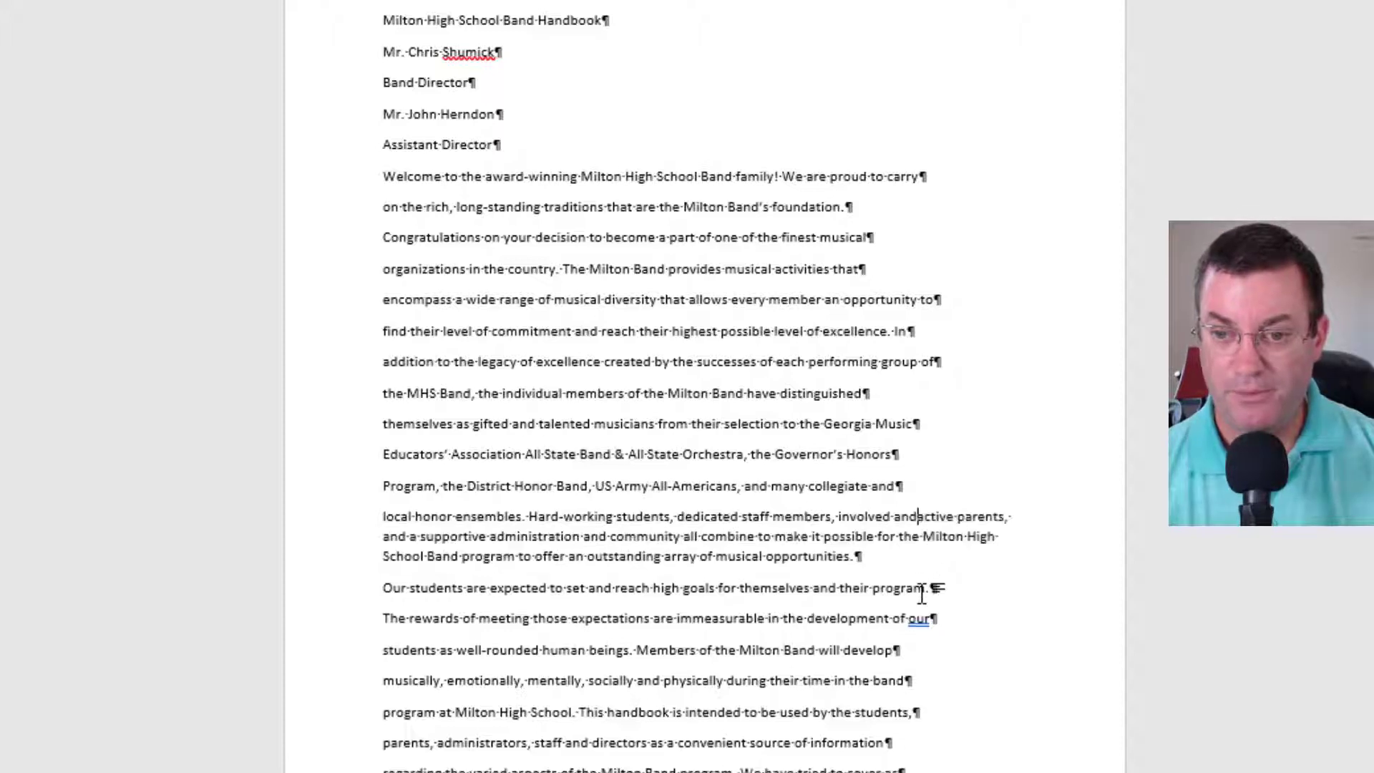
key("Up")
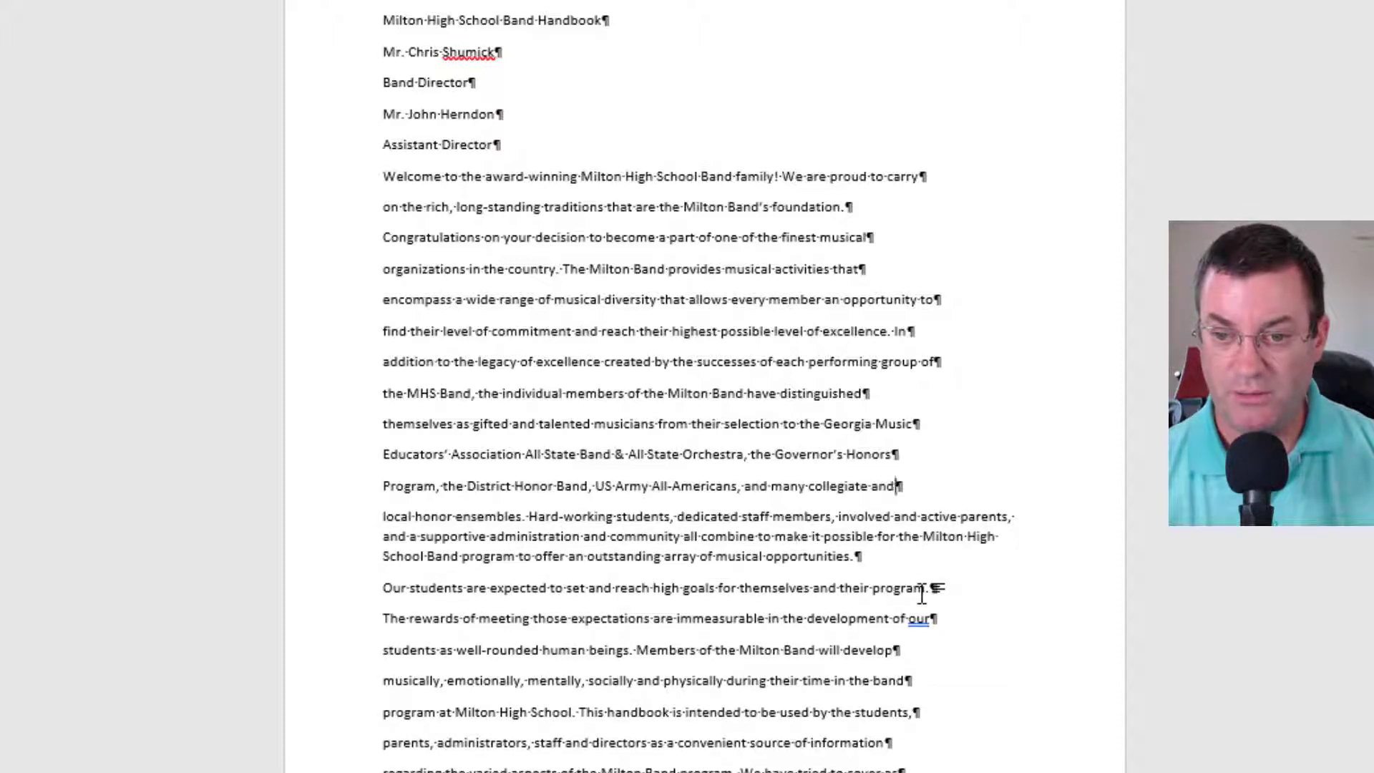
key("Delete")
key("Up")
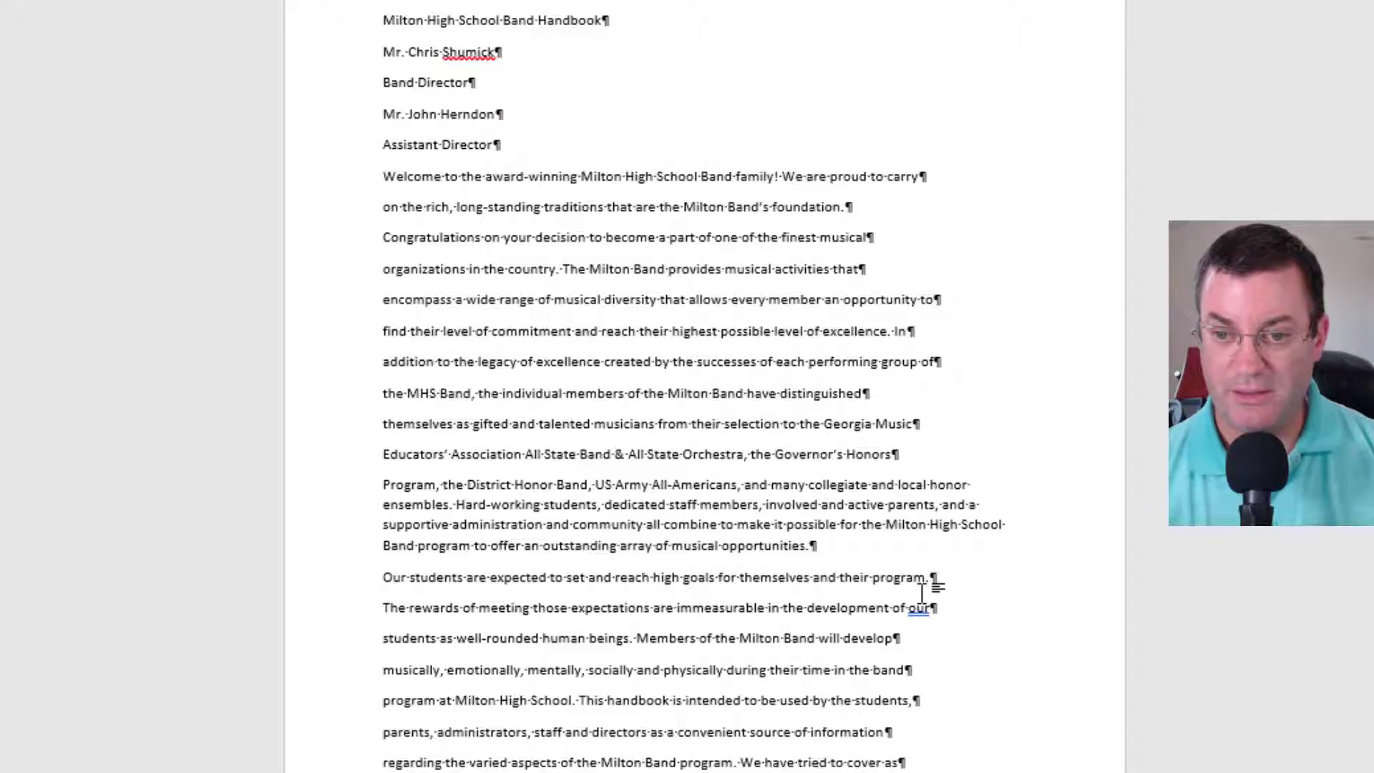
key("Delete")
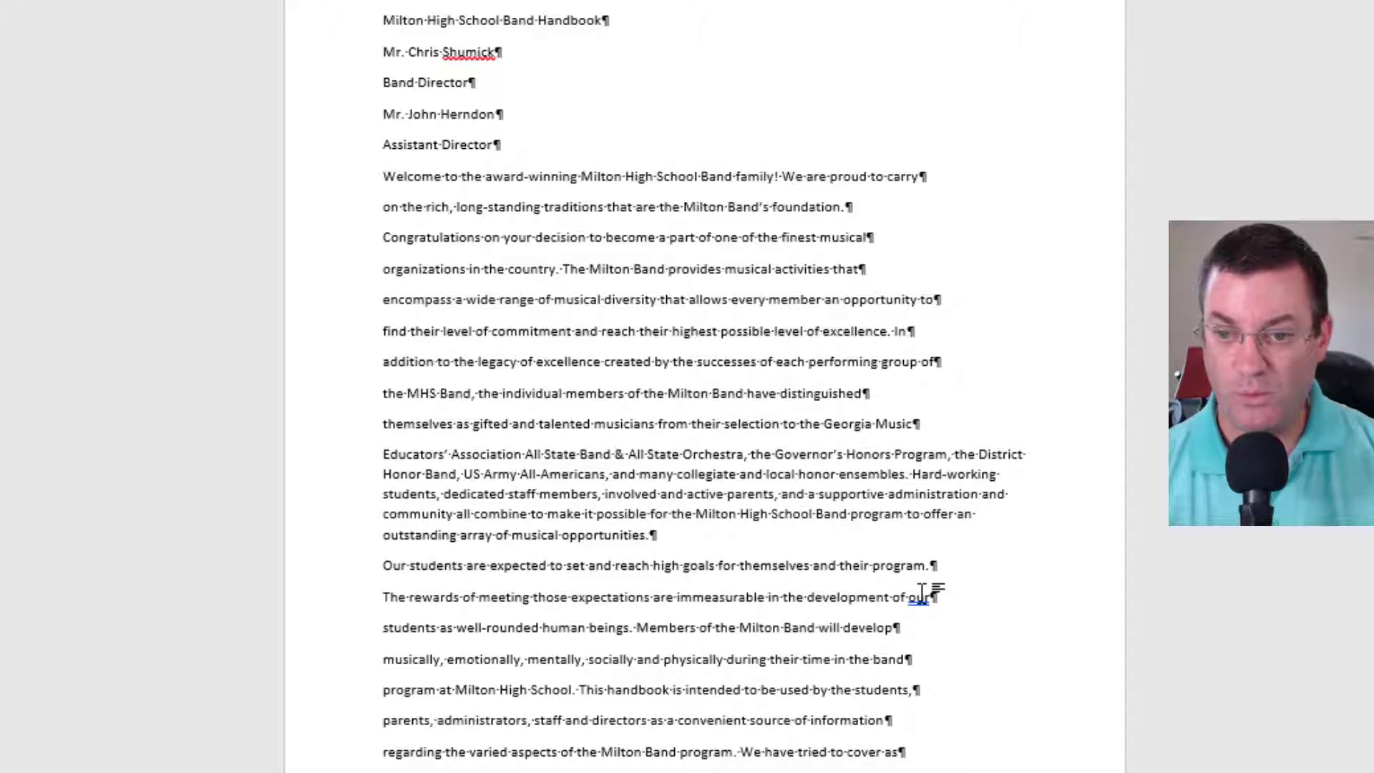
Step: Remove the paragraph breaks after "the Georgia Music" and "Milton Band have distinguished" in the welcome paragraph
key("Up")
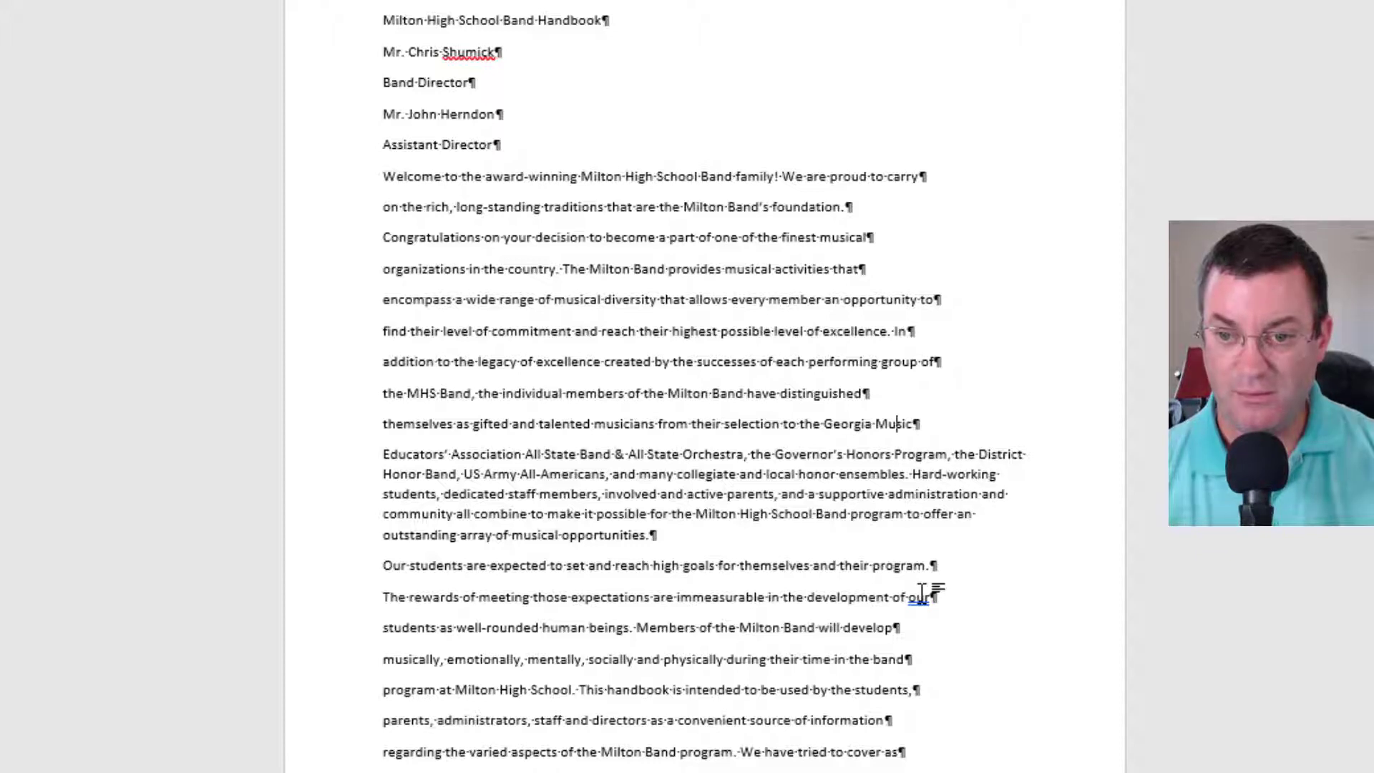
key("Right")
key("Right")
key("Right")
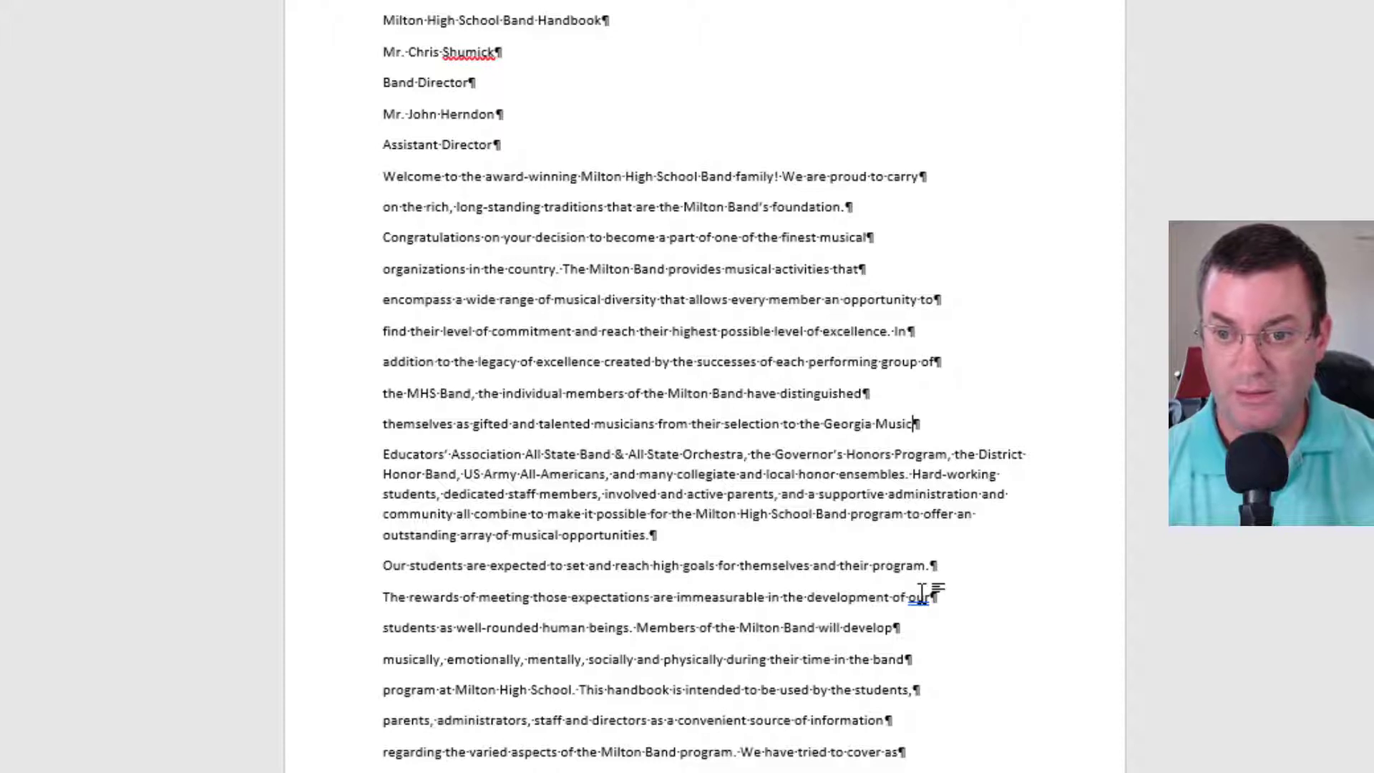
key("Delete")
key("Up")
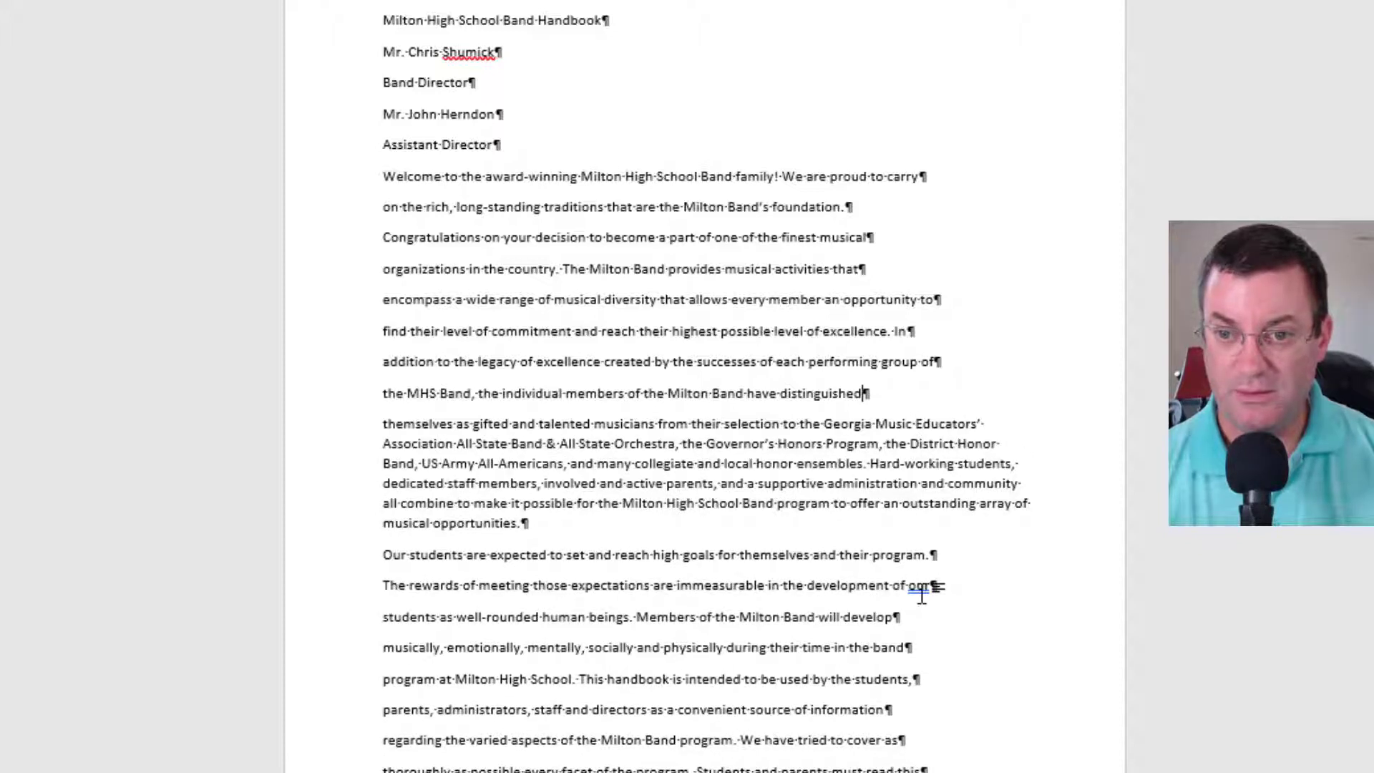
key("Delete")
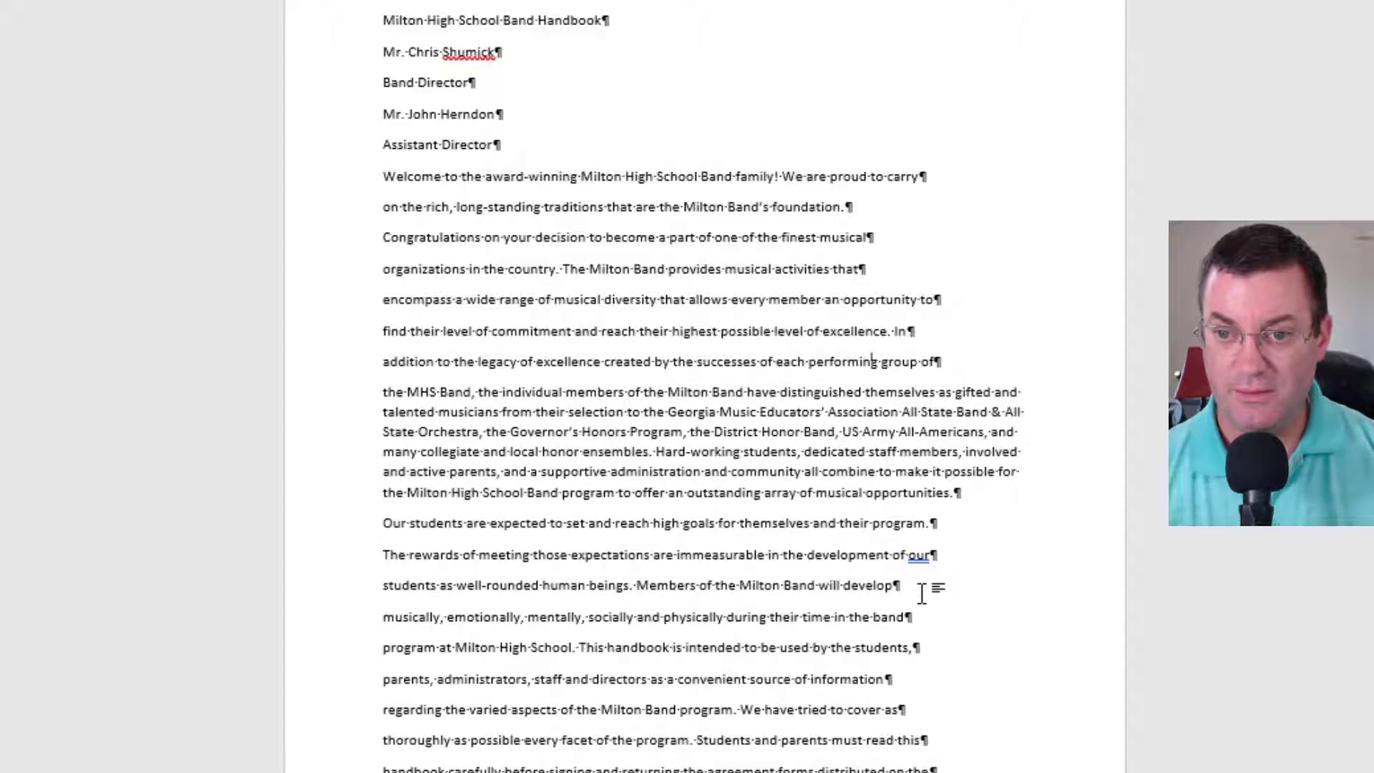
Step: Remove the paragraph breaks after "each performing group of" and "level of excellence. In" in the welcome paragraph
key("Right")
key("Right")
key("Right")
key("Right")
key("Right")
key("Right")
key("Right")
key("Right")
key("Right")
key("Right")
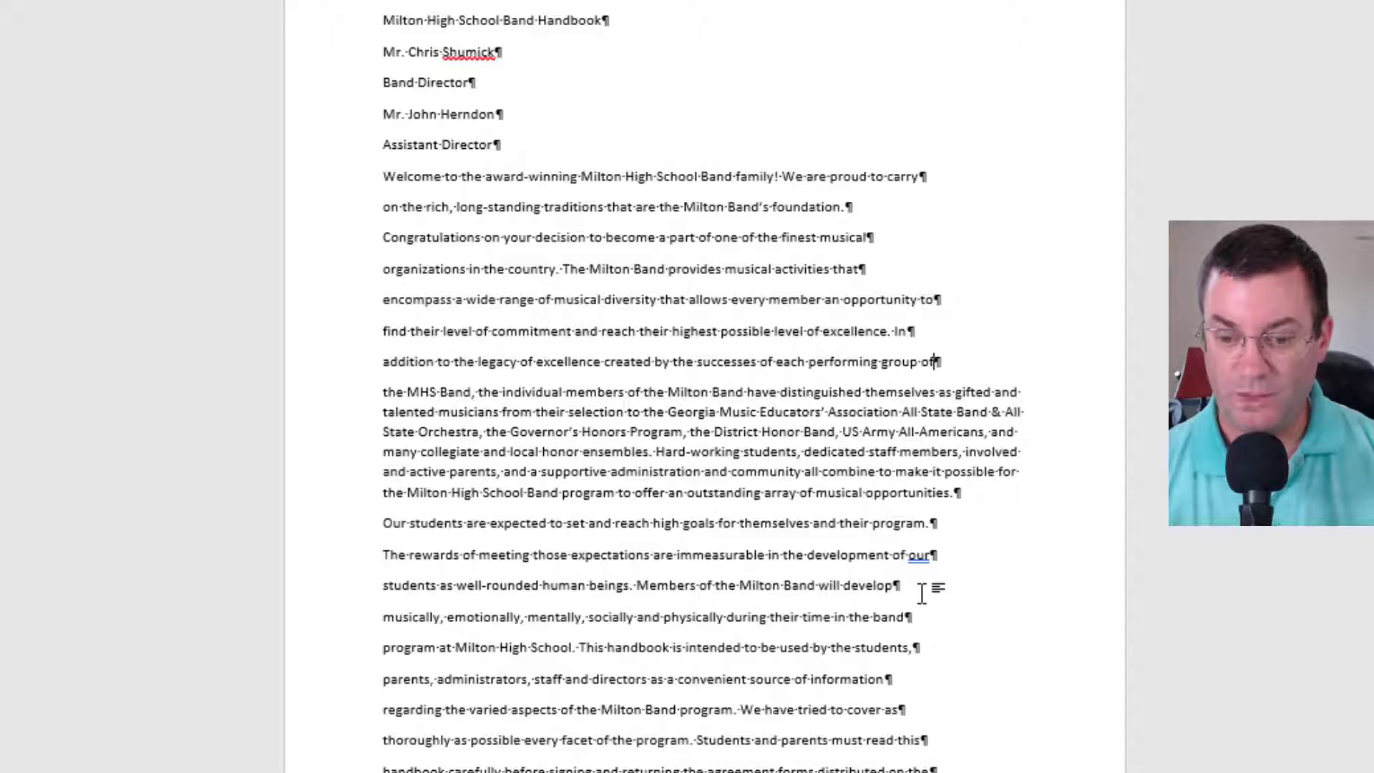
key("Delete")
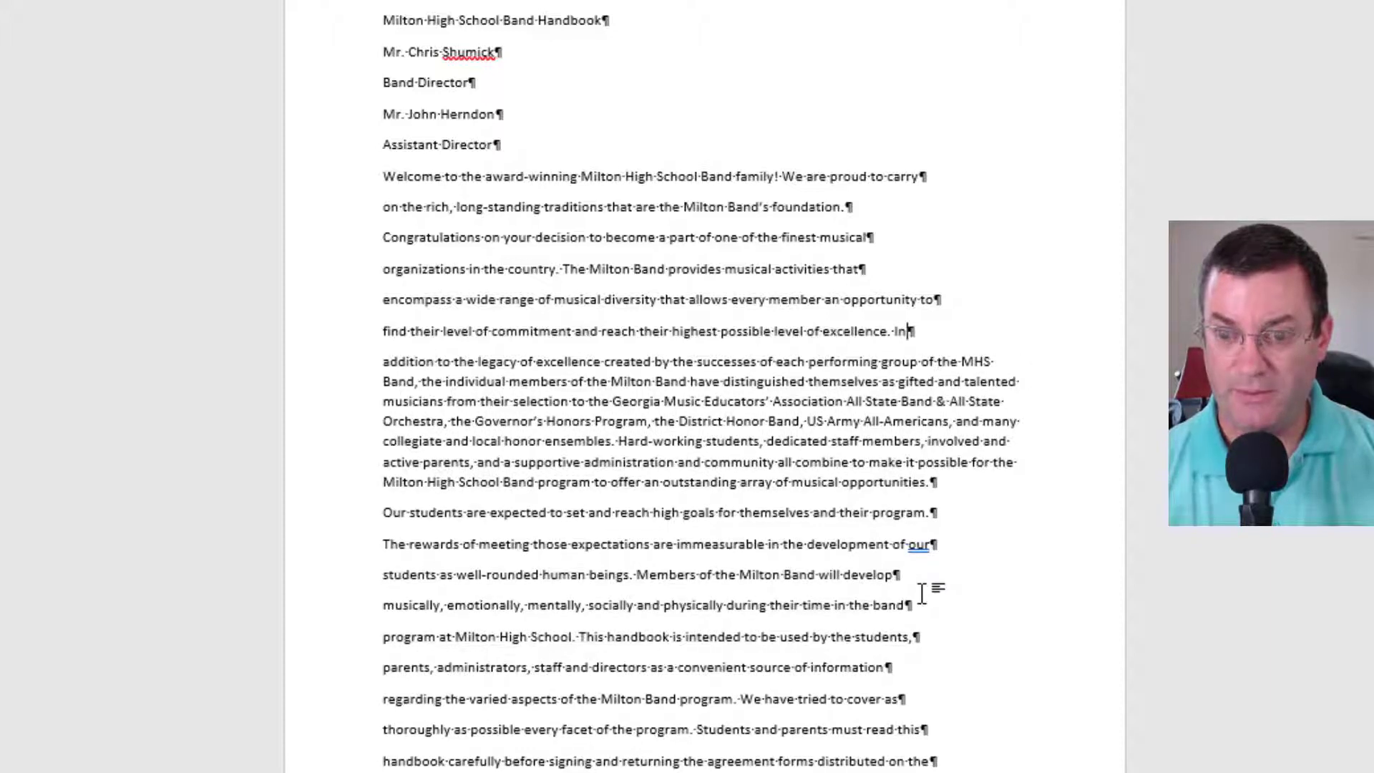
key("Delete")
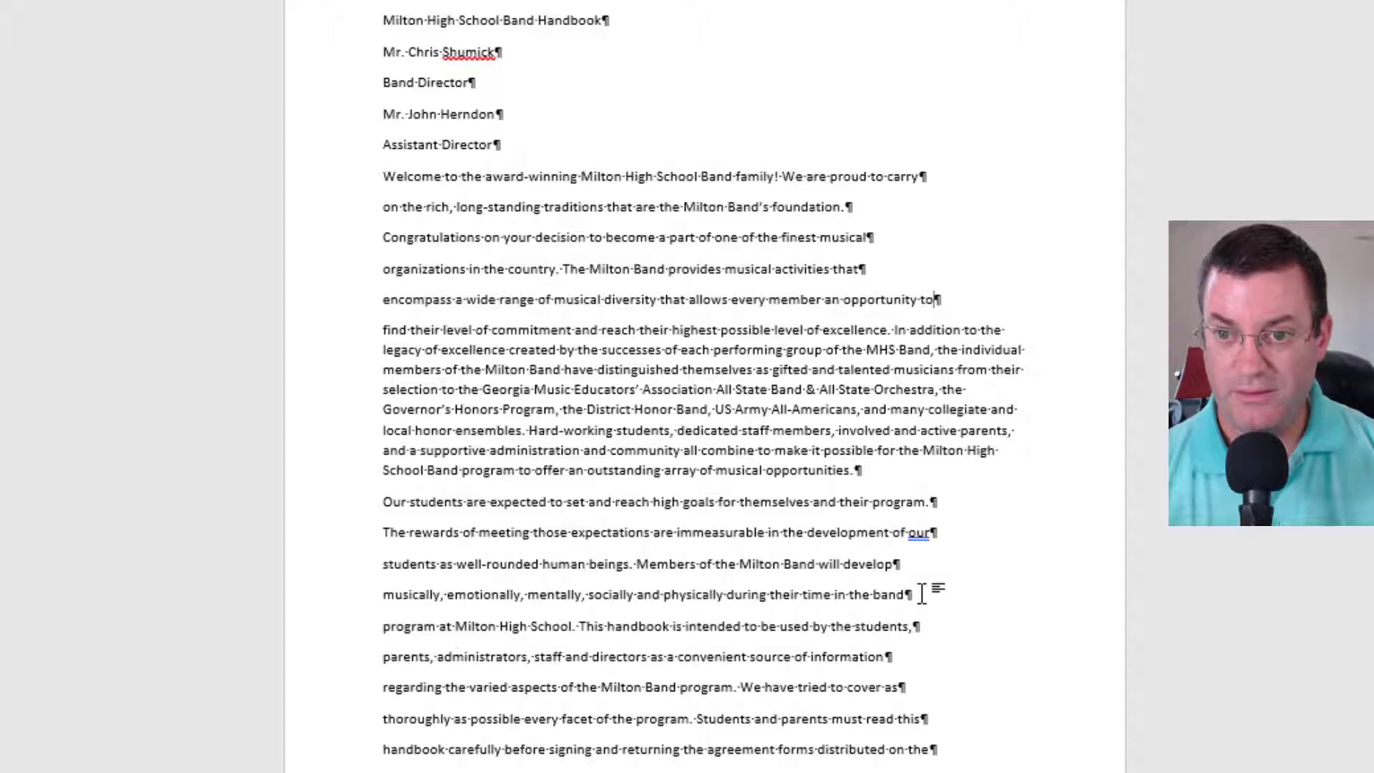
Step: Remove the paragraph breaks after "an opportunity to", "musical activities that", "the finest musical" and "the Milton Band's foundation."
key("Delete")
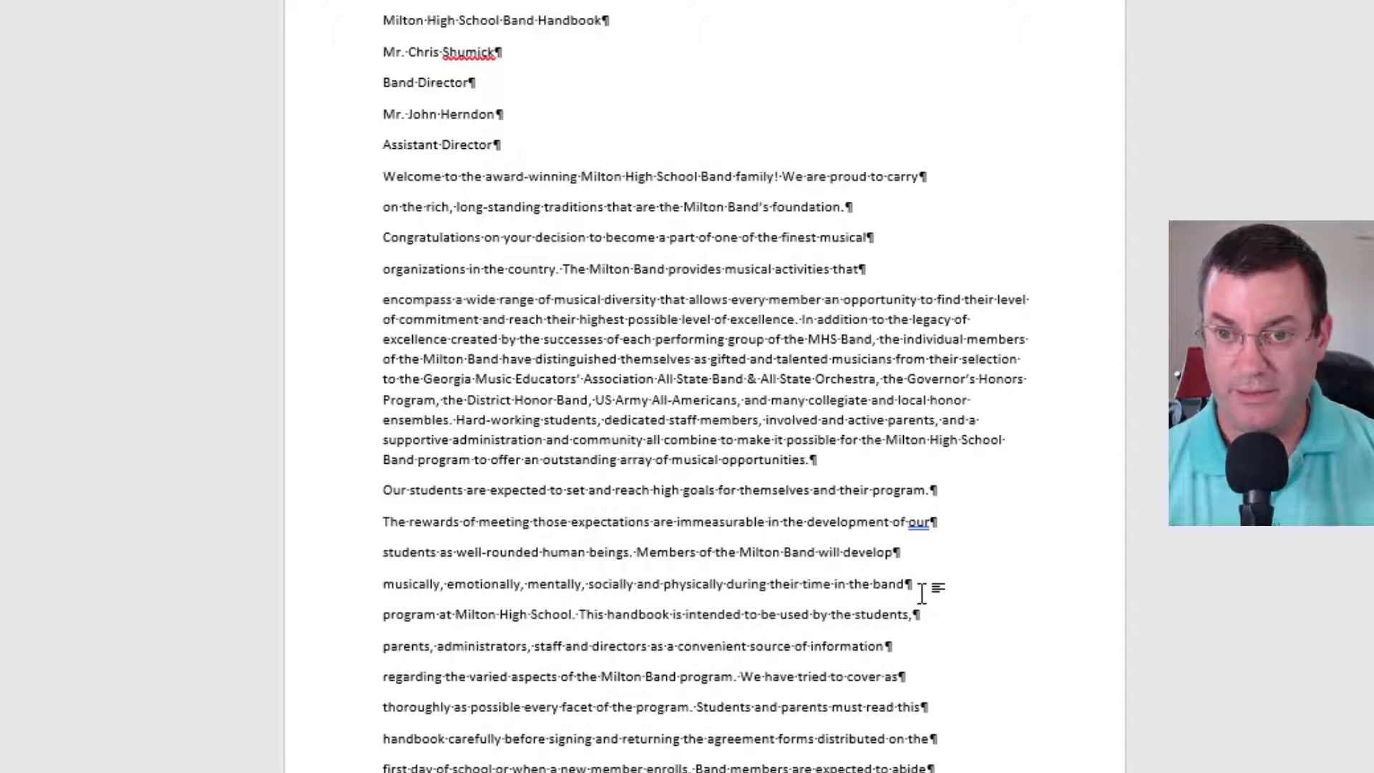
key("Delete")
key("Delete")
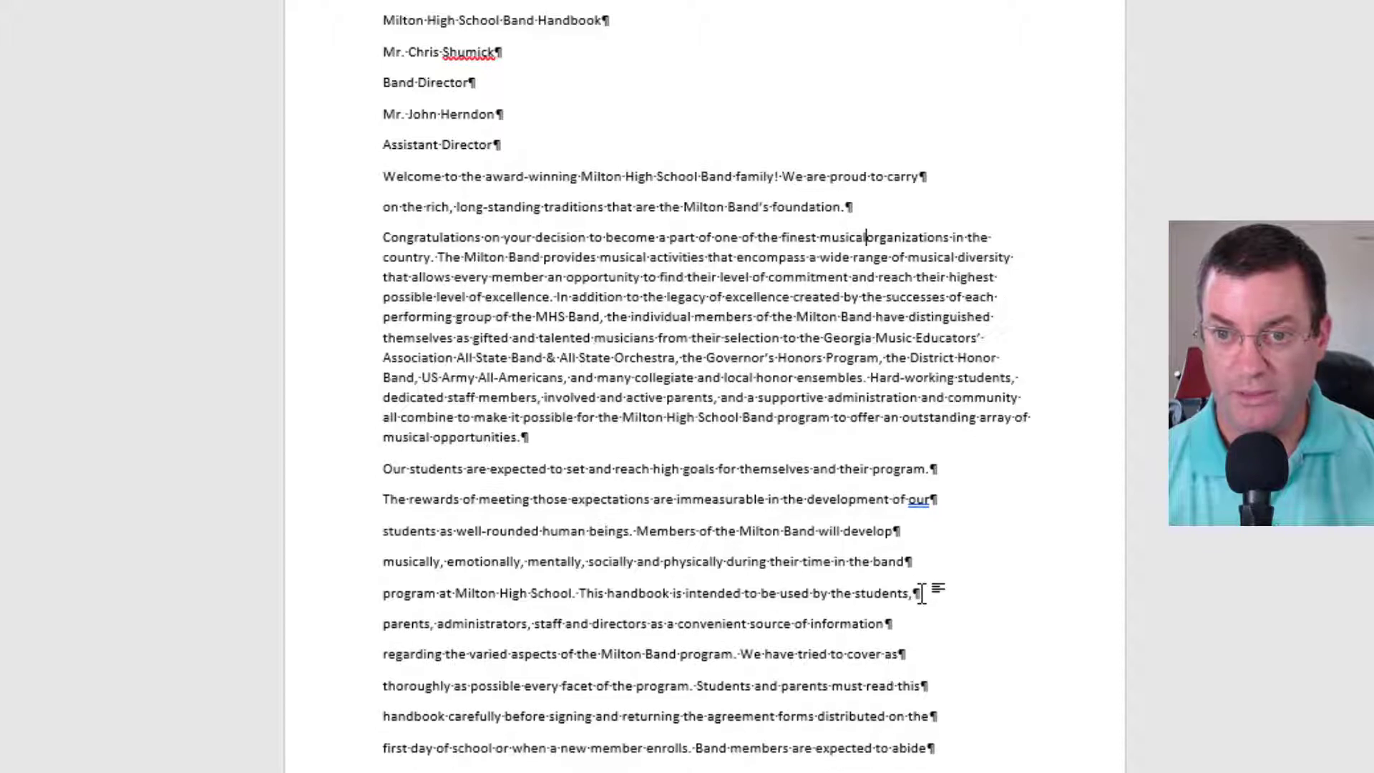
key("Delete")
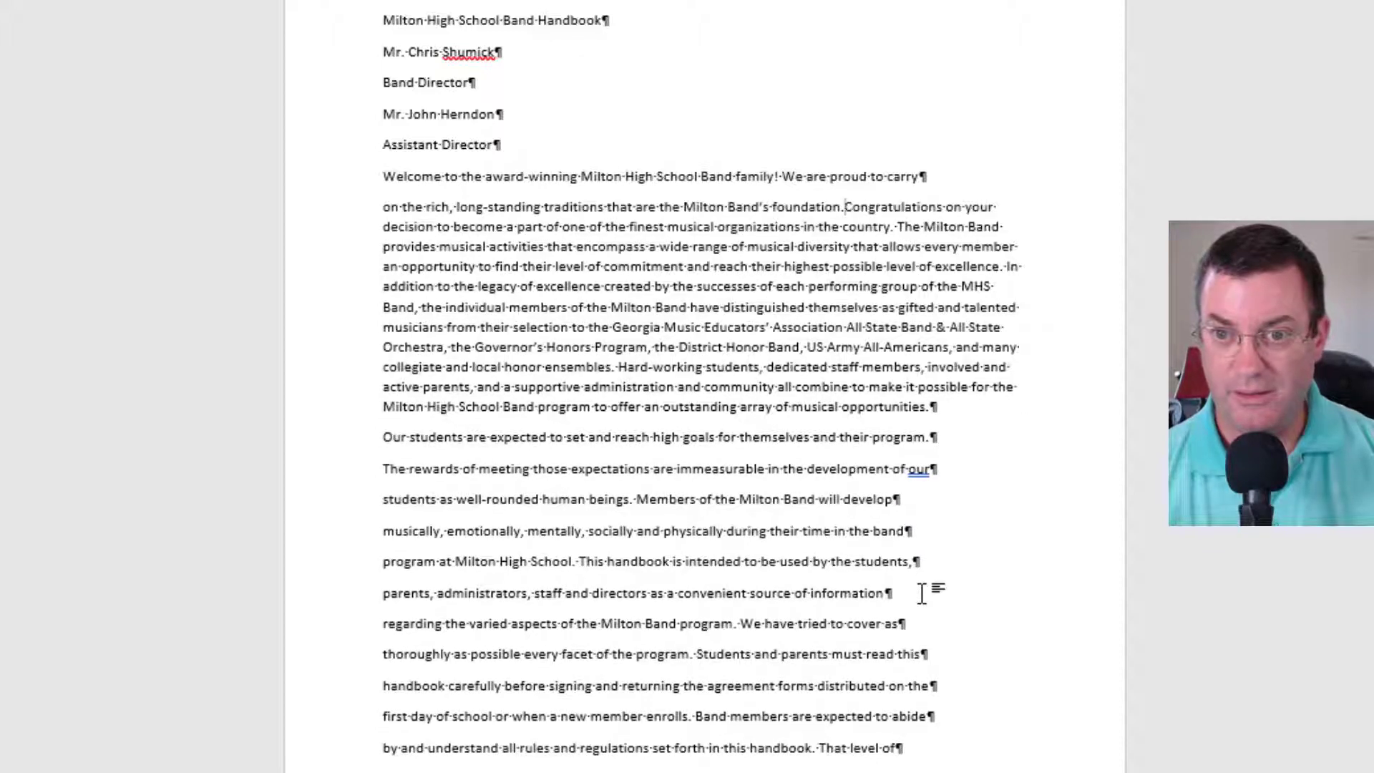
Step: Remove the paragraph break after "We are proud to carry" in the first line of the welcome paragraph
key("Right")
key("Right")
key("Right")
key("Right")
key("Right")
key("Right")
key("Right")
key("Right")
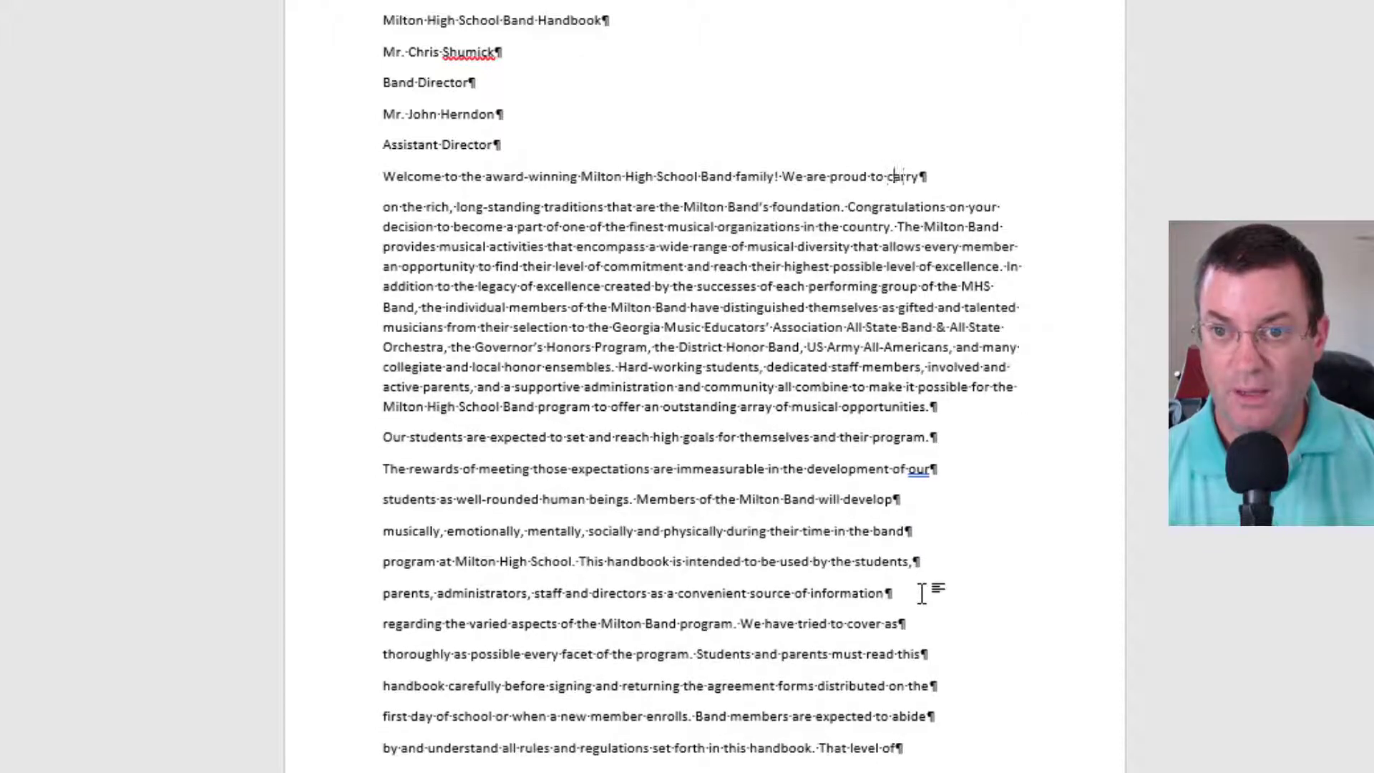
key("Delete")
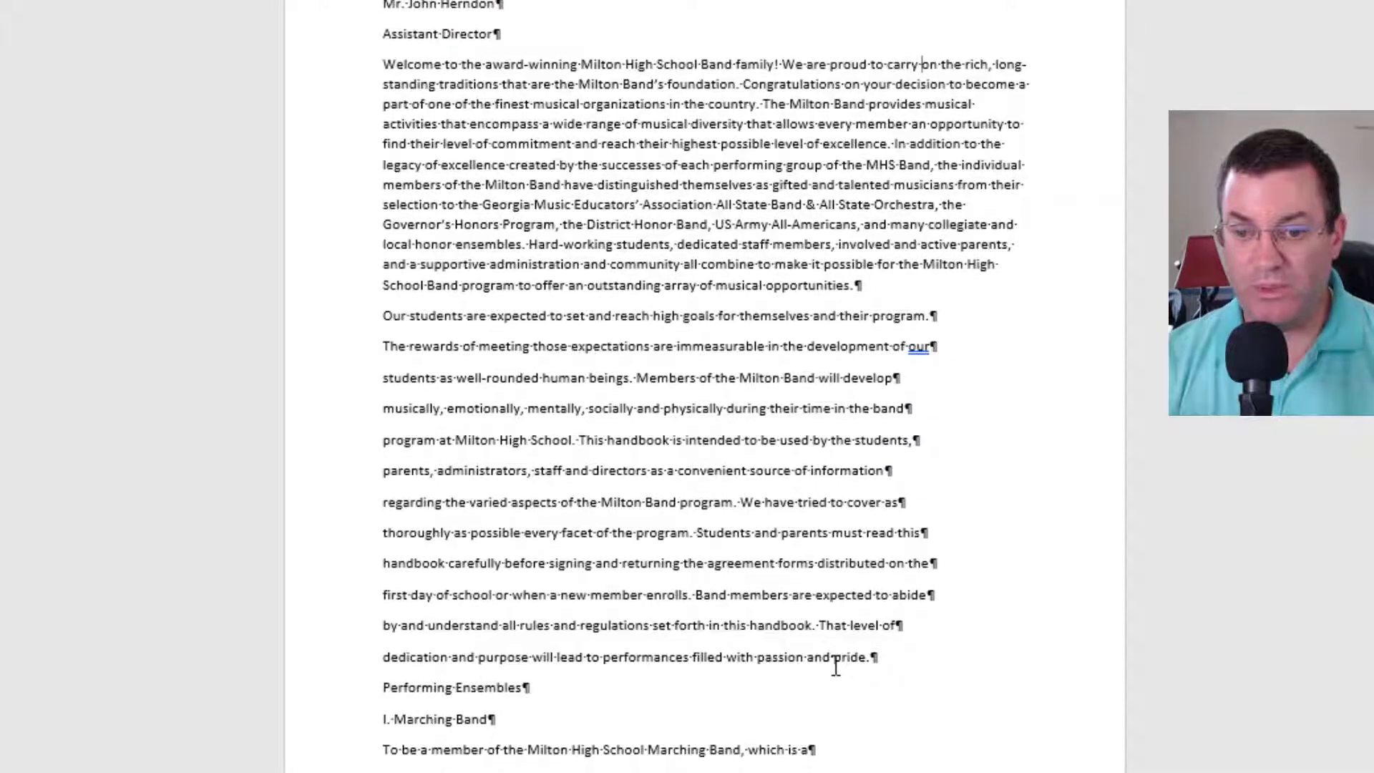
Step: Remove the paragraph breaks after "That level of", "expected to abide" and "forms distributed on the" in the paragraph about student expectations
left_click(925, 626)
key("Delete")
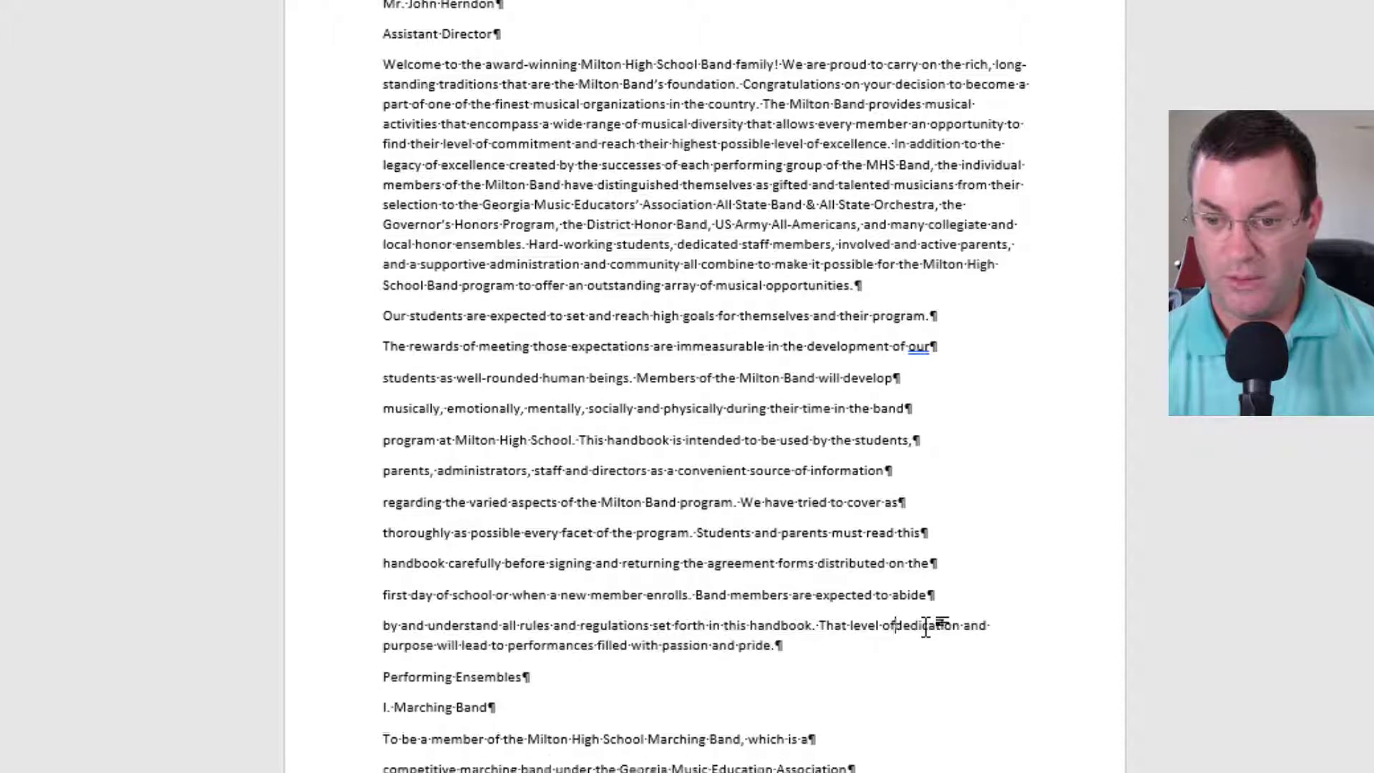
key("Up")
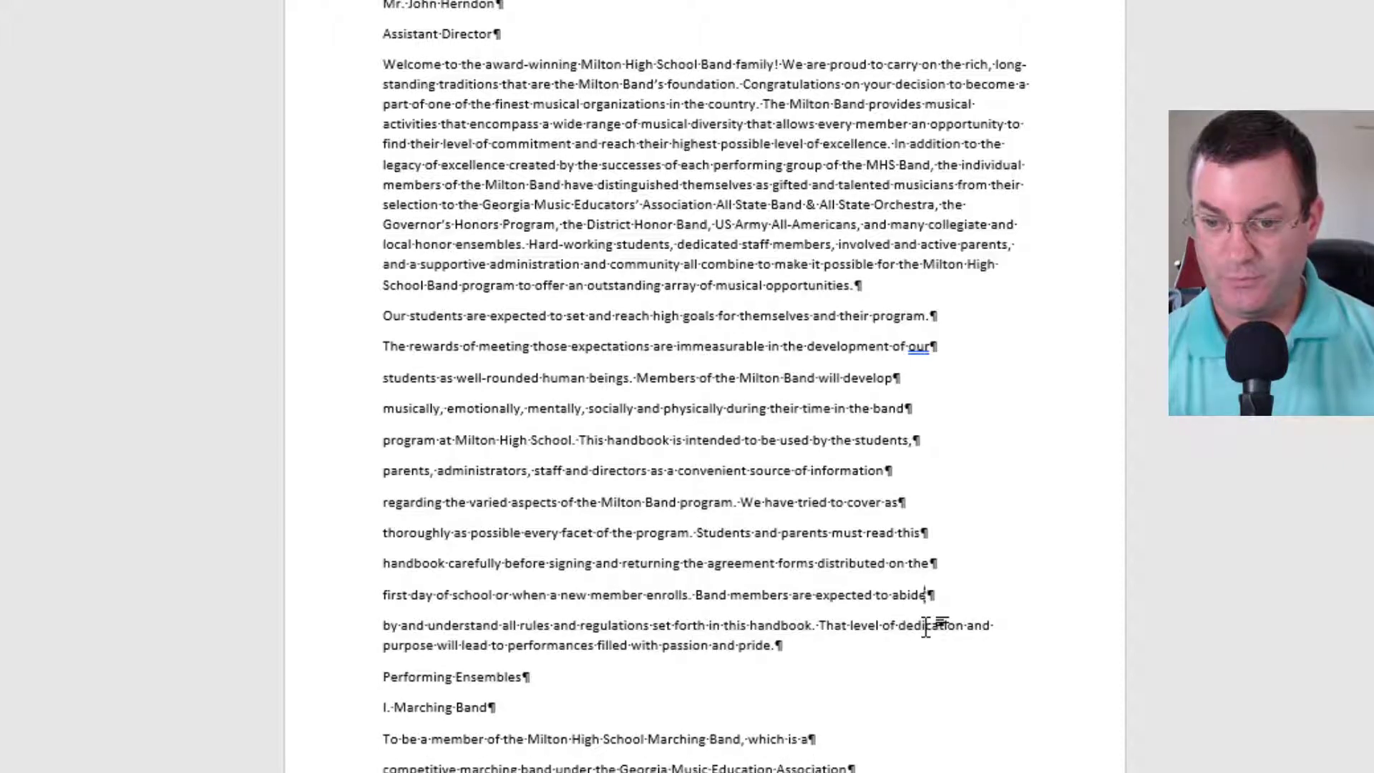
key("Delete")
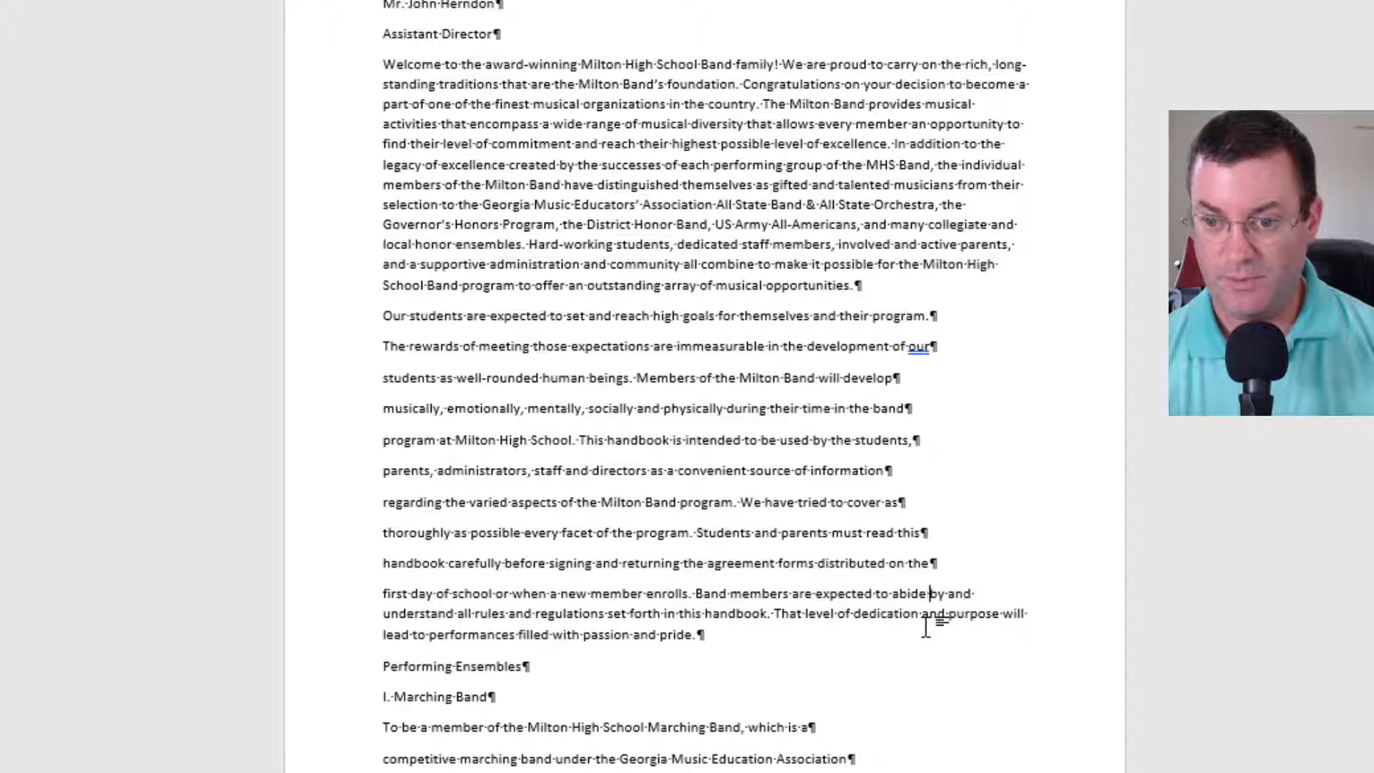
key("Up")
key("Delete")
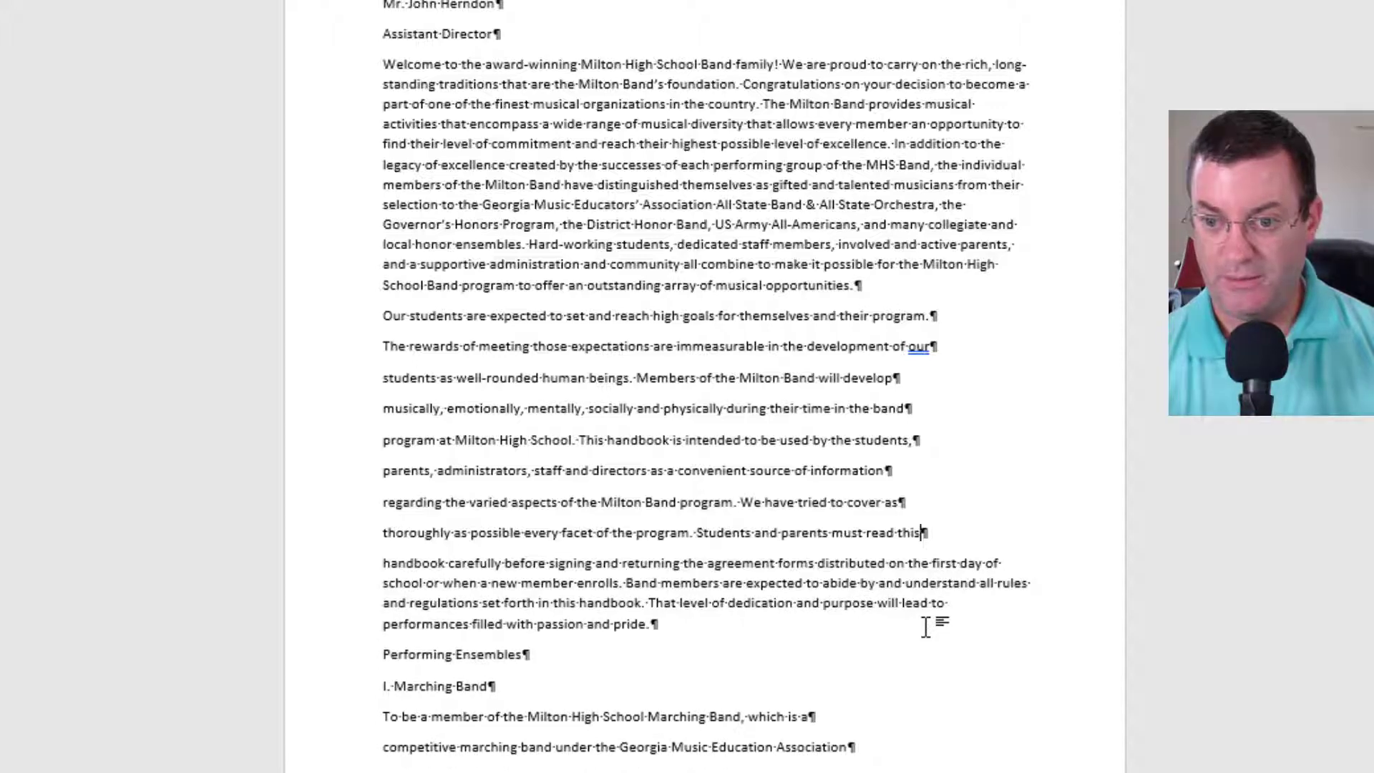
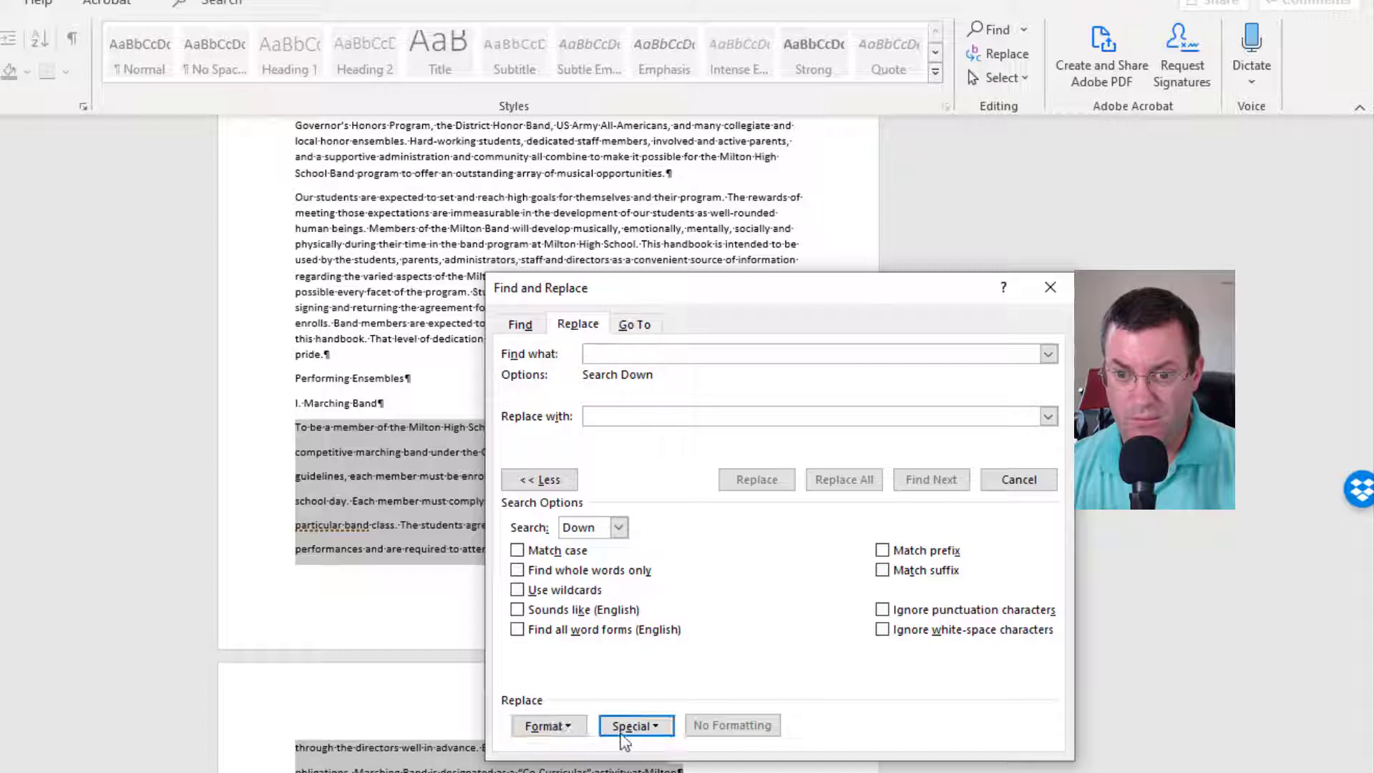
Step: Set the Find and Replace search term to the Paragraph Mark (^p) and check the special characters offered for the replacement
left_click(630, 725)
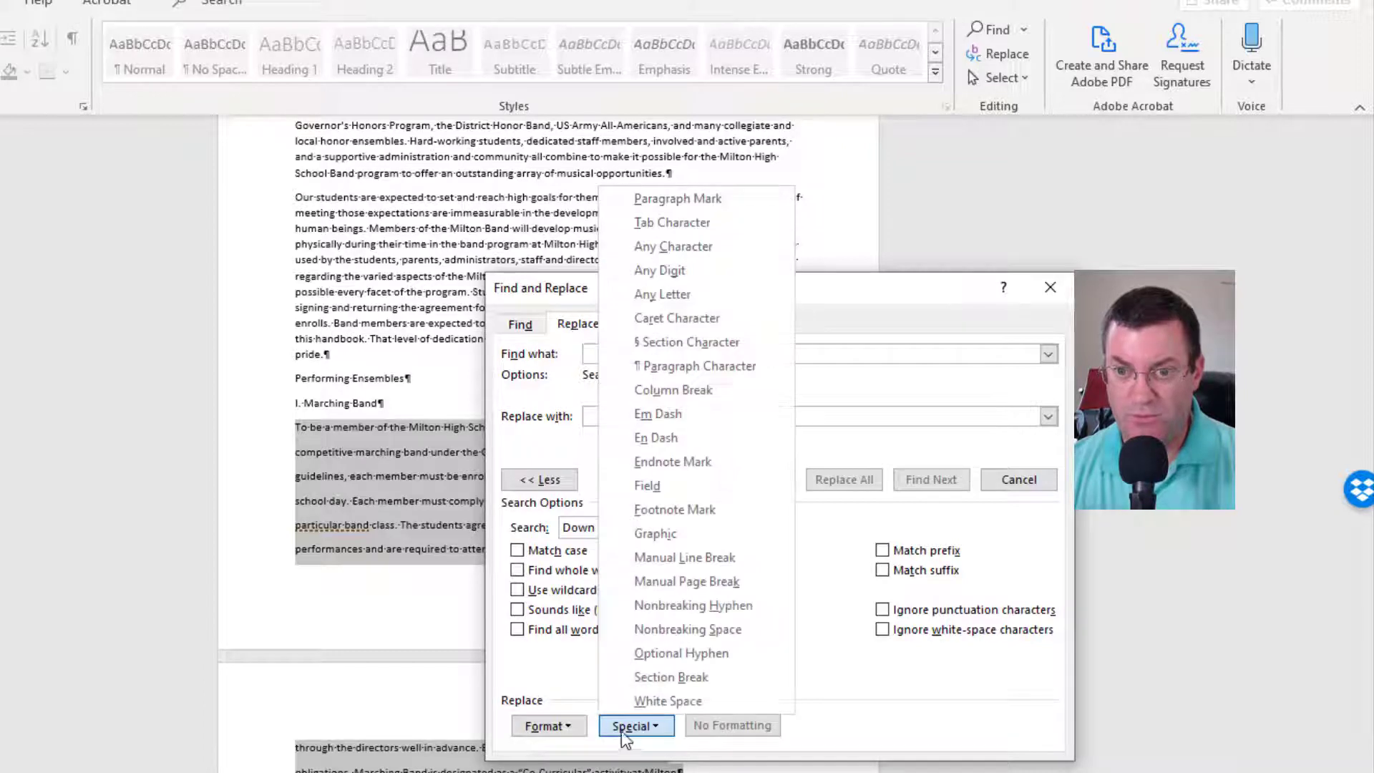
left_click(682, 200)
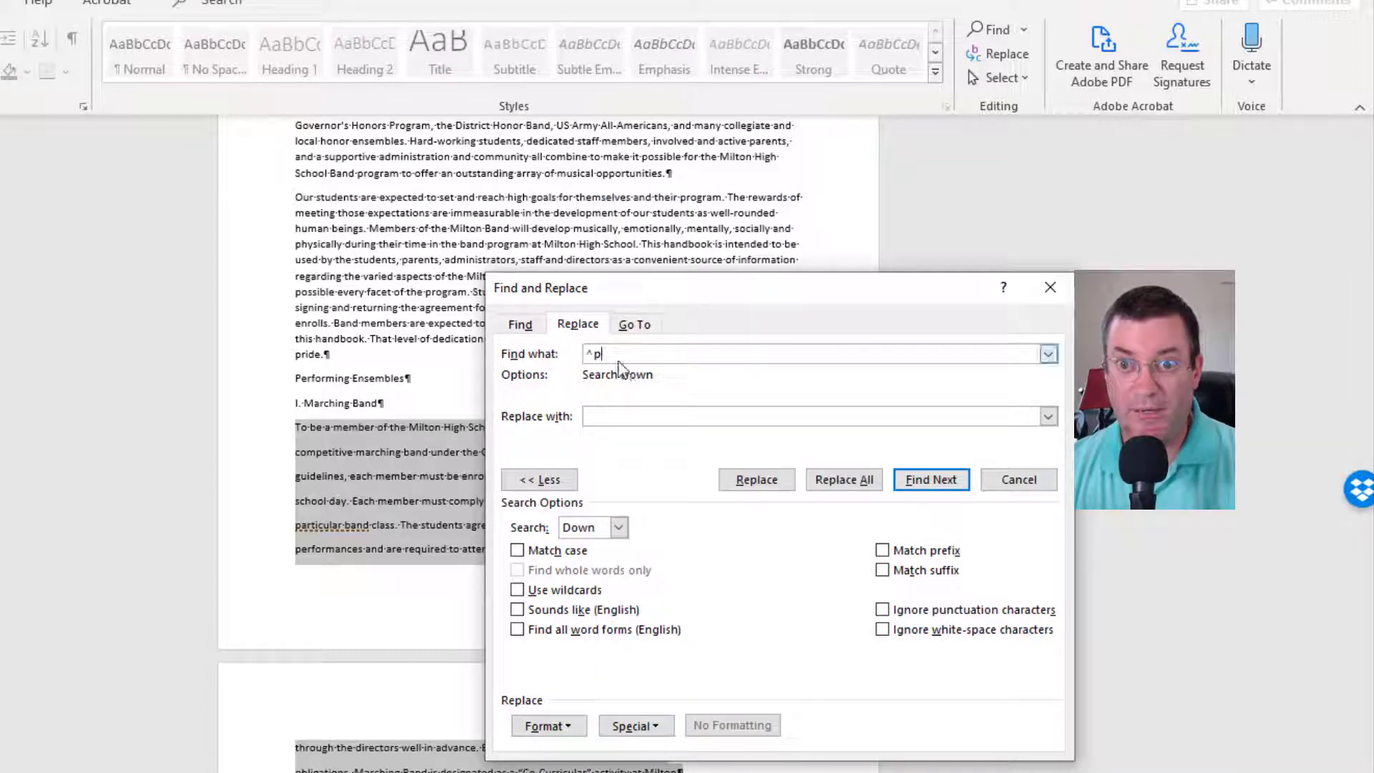
left_click(605, 416)
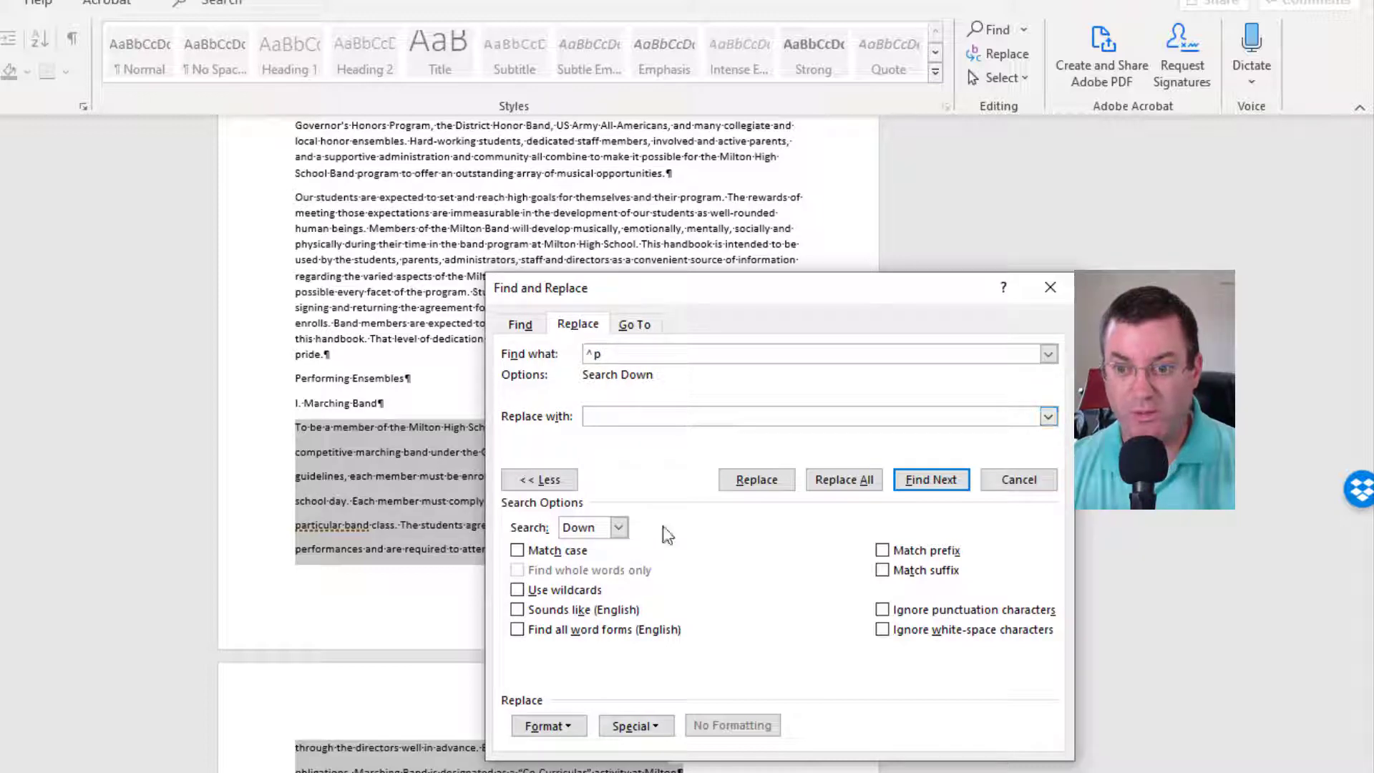
left_click(644, 729)
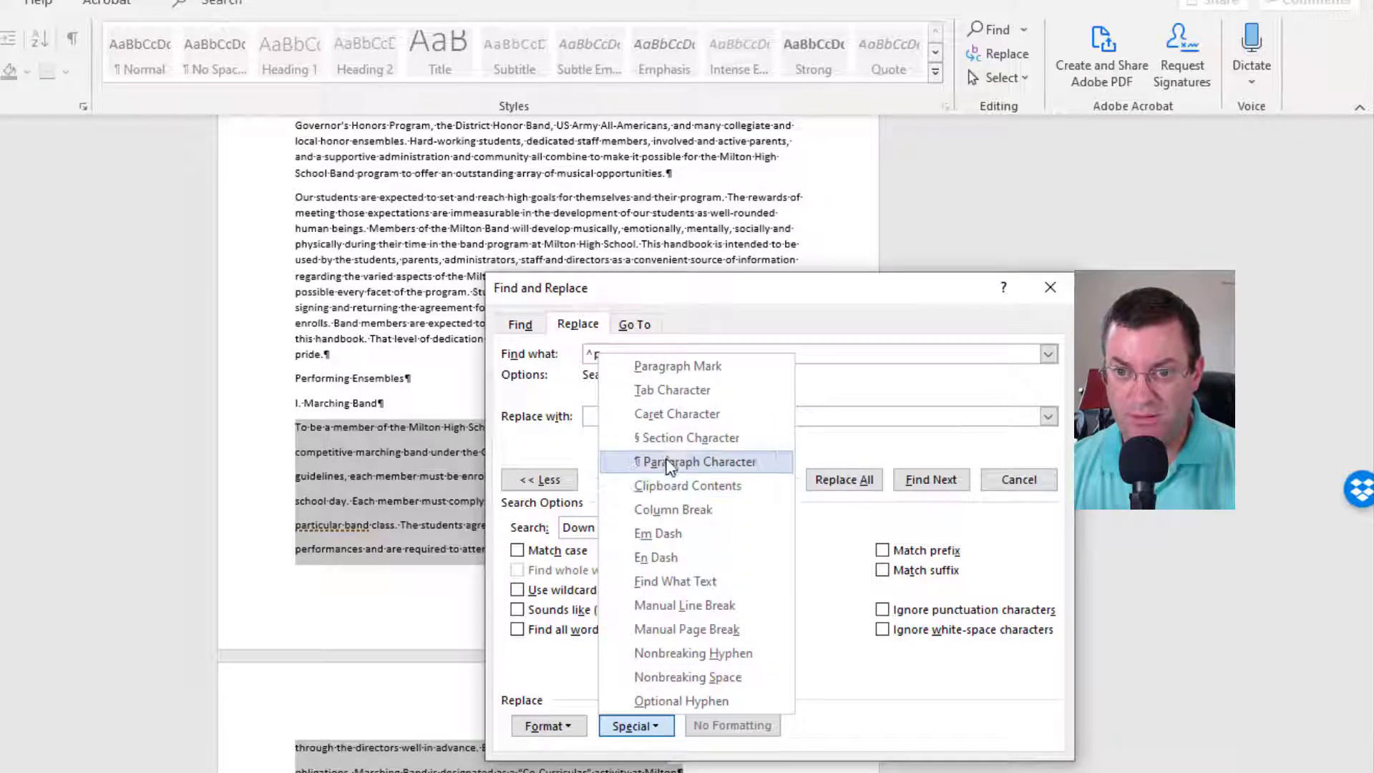
left_click(825, 346)
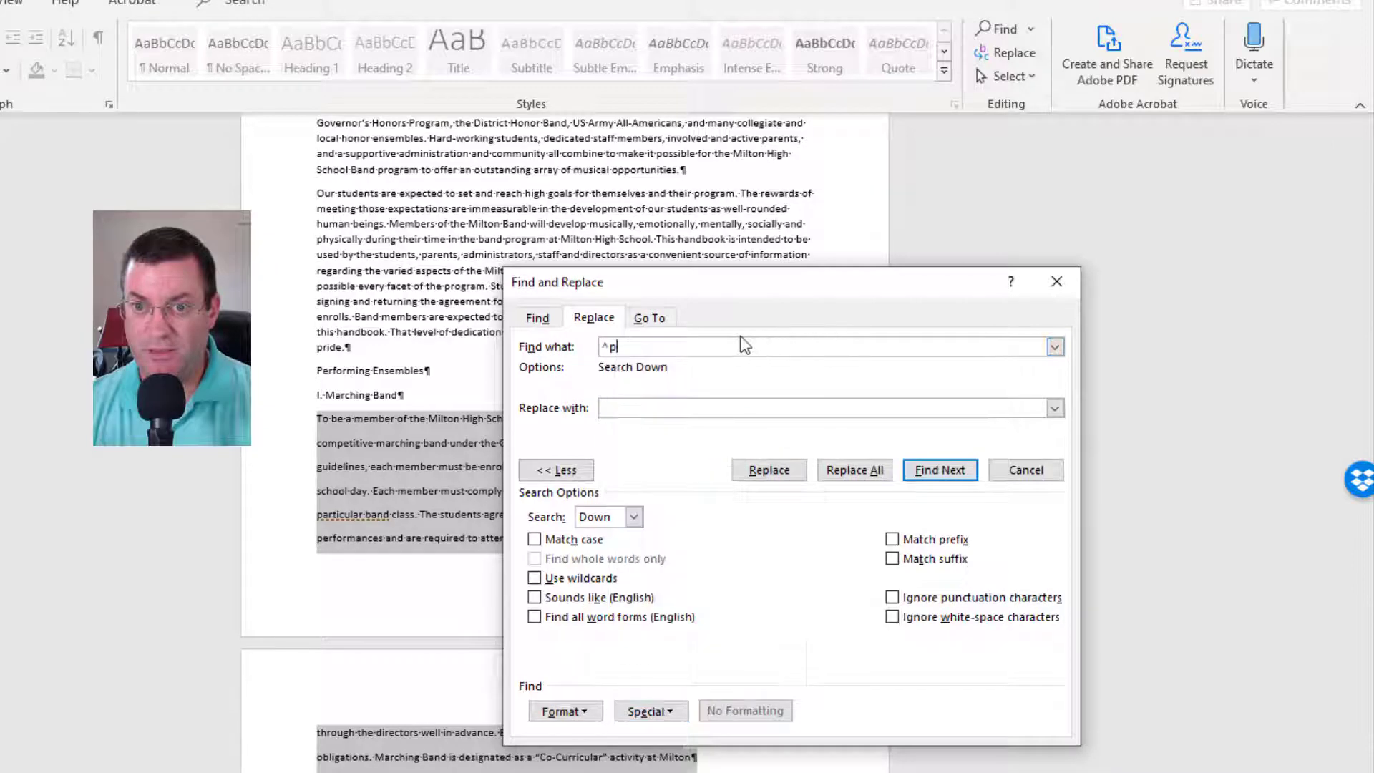
Step: Change the search term to the Paragraph Character (^v) and search the selection and the rest of the document for it
left_click_drag(638, 349, 591, 351)
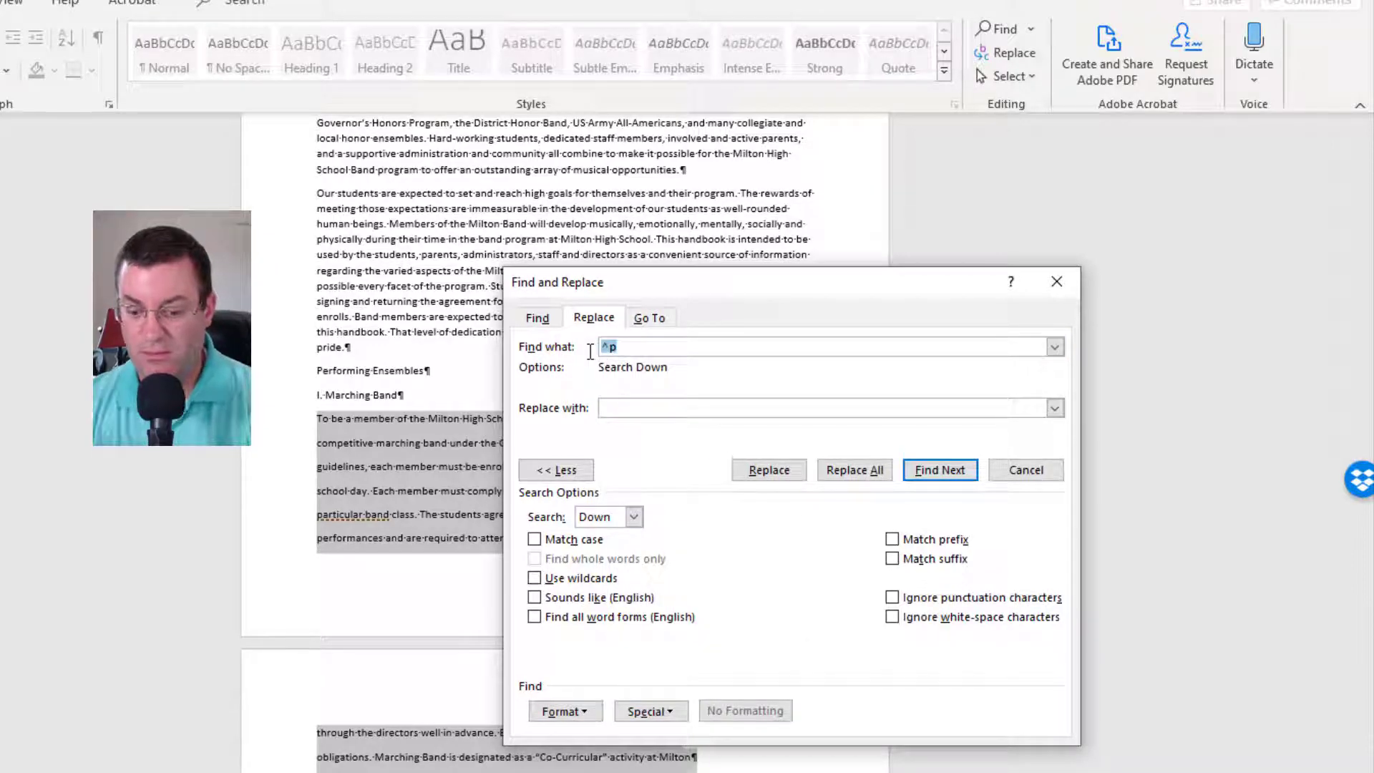
key("BackSpace")
left_click(647, 712)
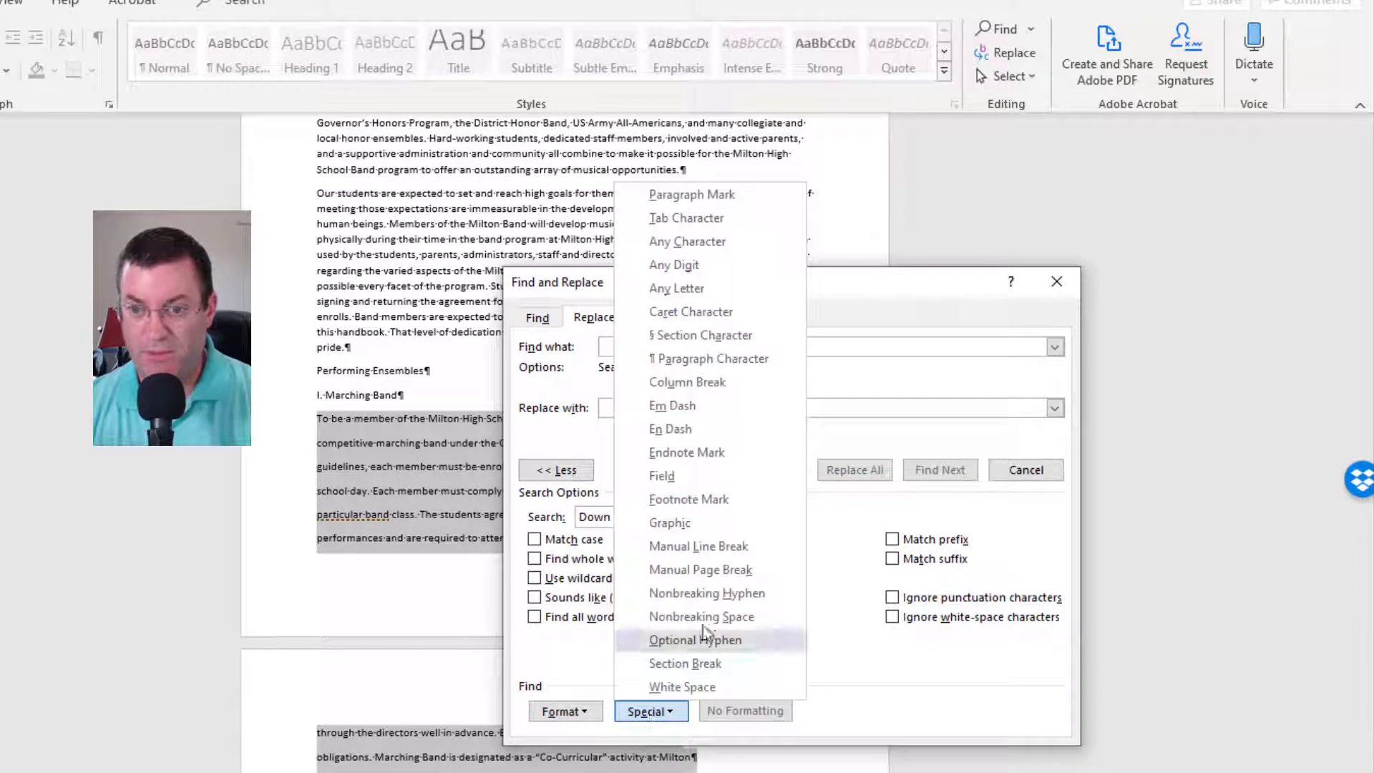
left_click(715, 368)
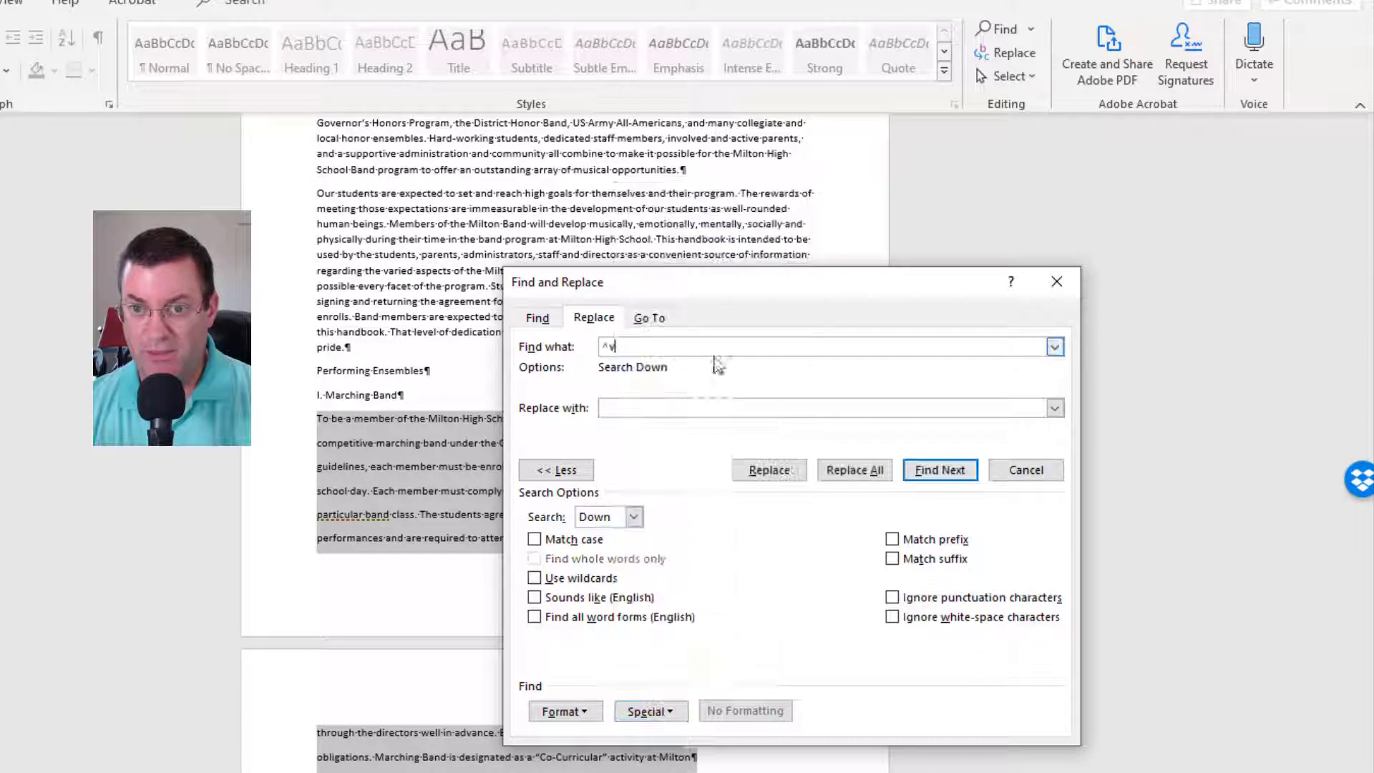
left_click(646, 410)
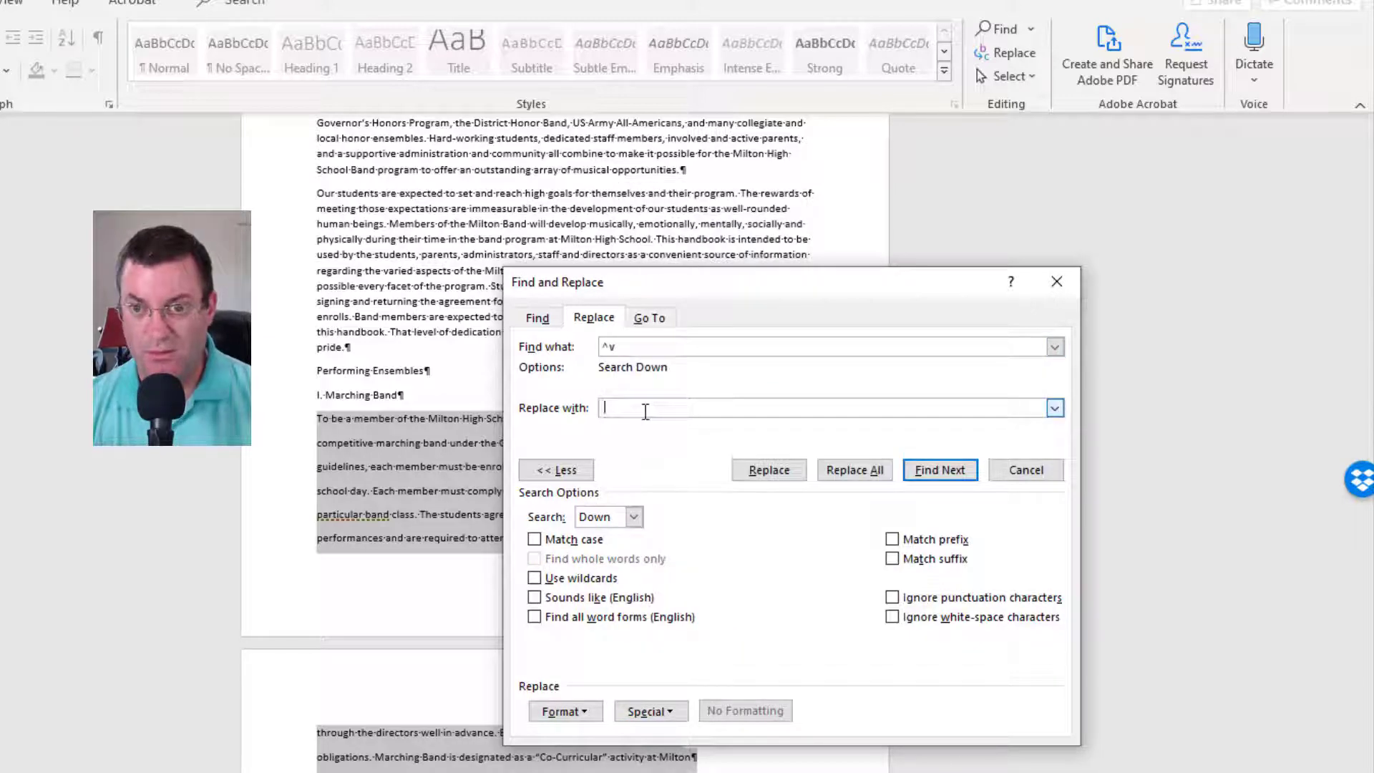
left_click_drag(815, 284, 1067, 154)
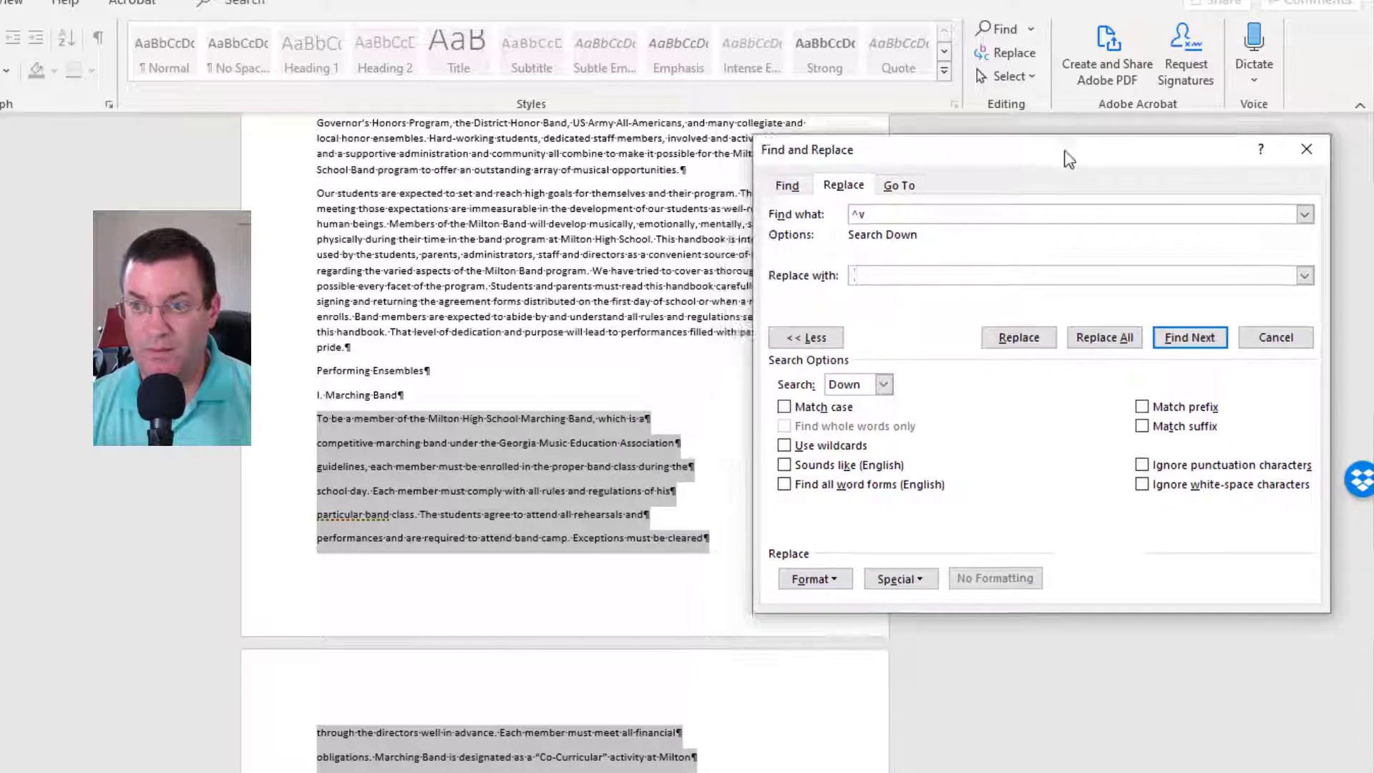
left_click(1184, 338)
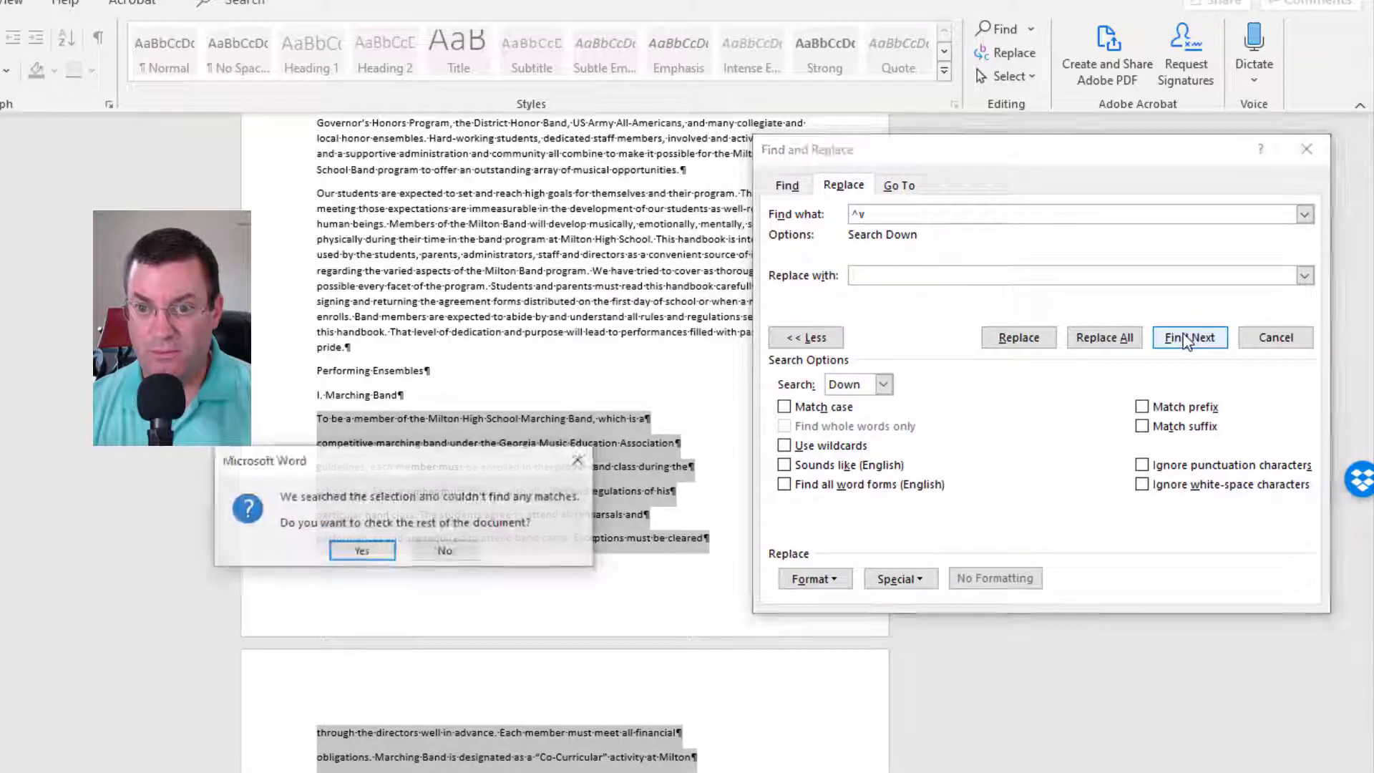
left_click(362, 553)
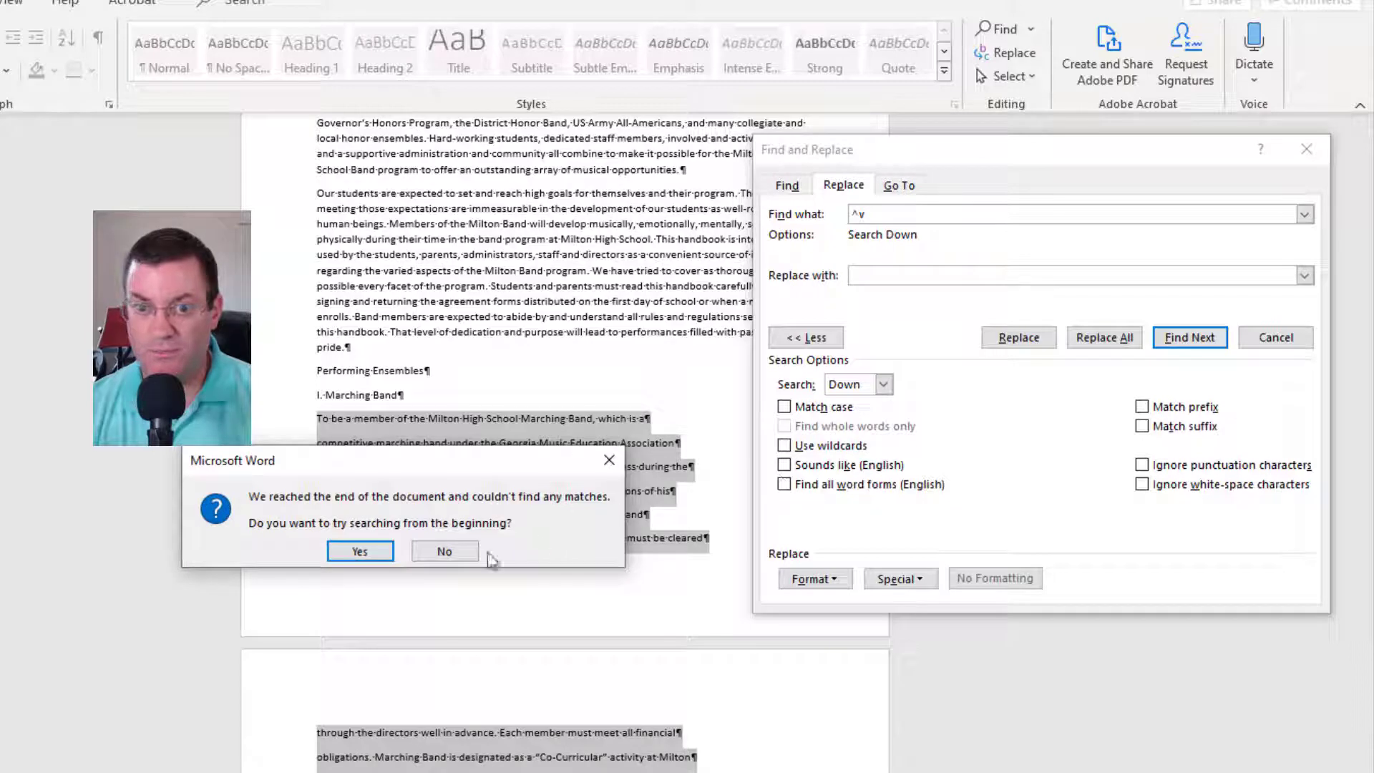
left_click(441, 554)
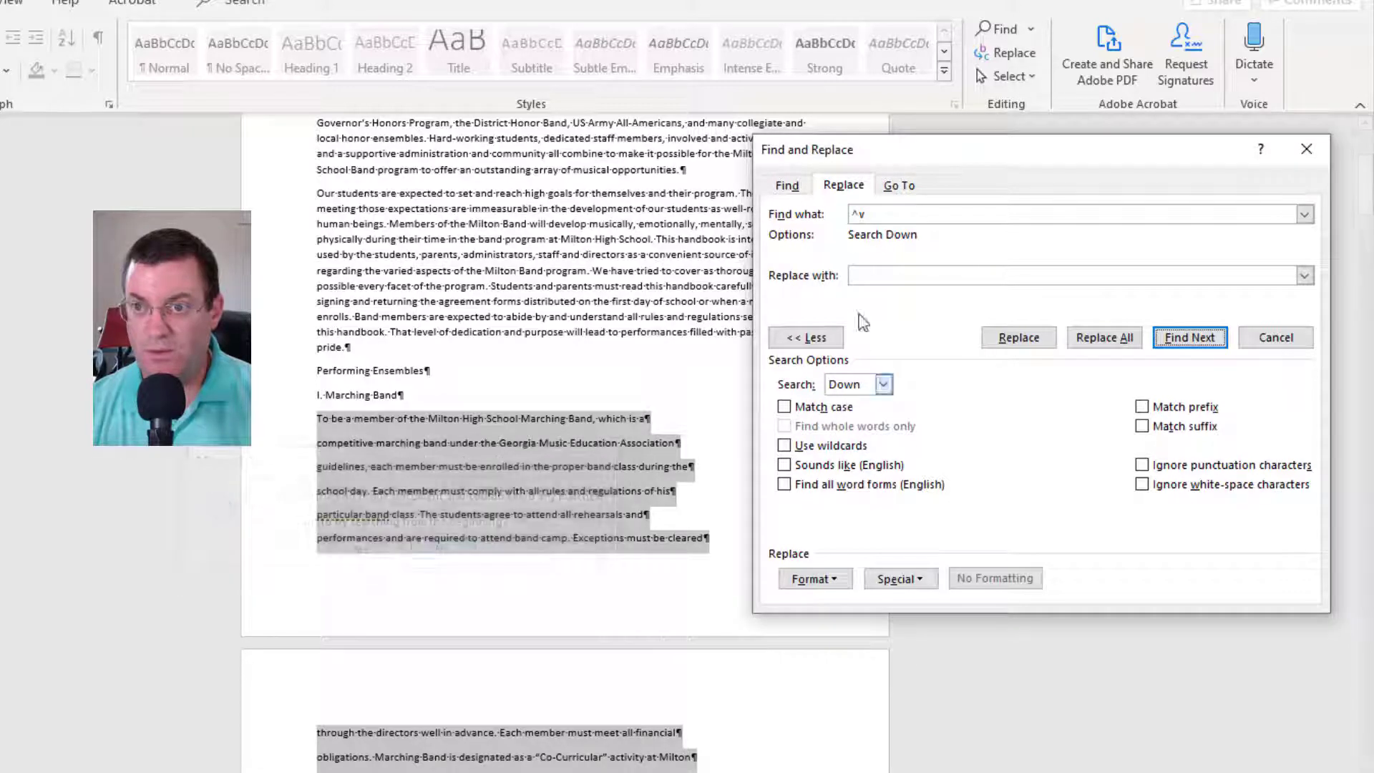
Step: Replace the search term with the Paragraph Mark (^p)
left_click(910, 212)
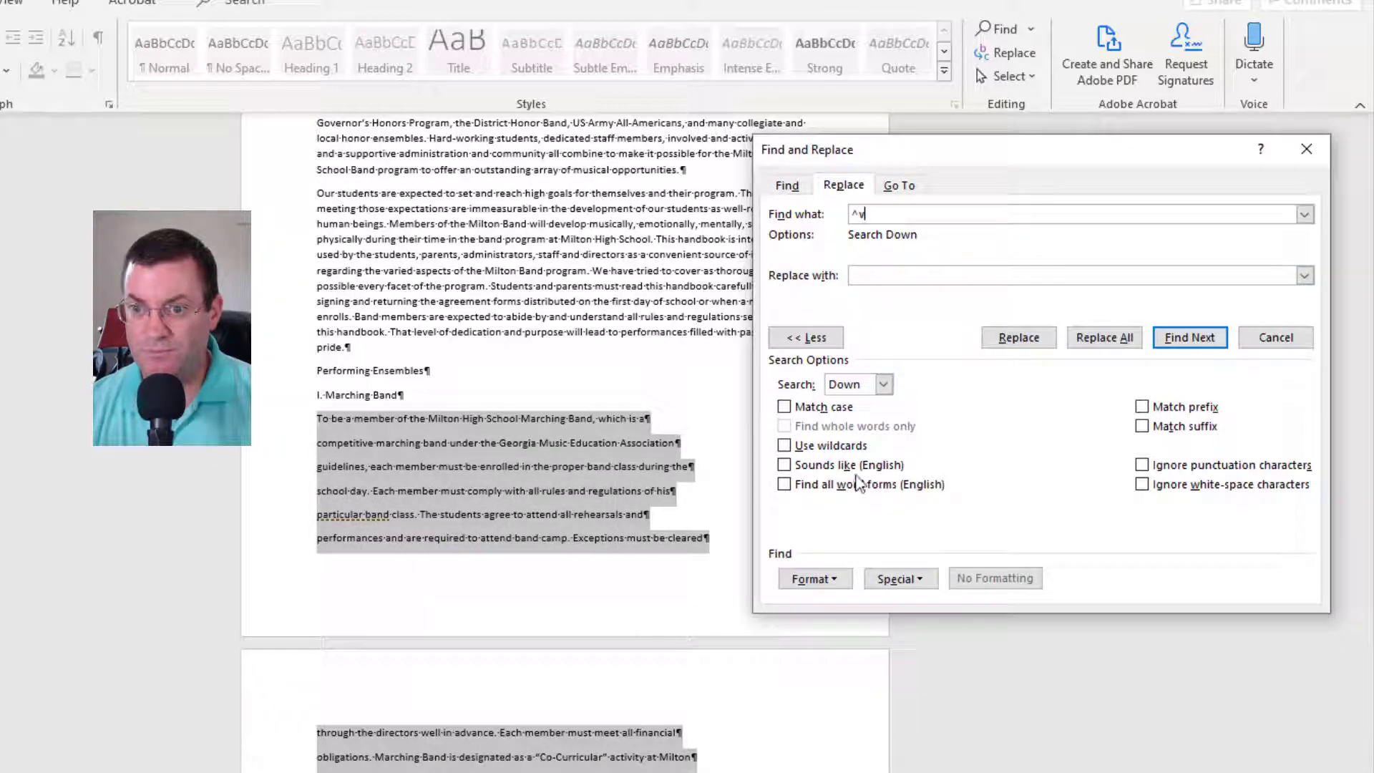
left_click_drag(892, 213, 850, 213)
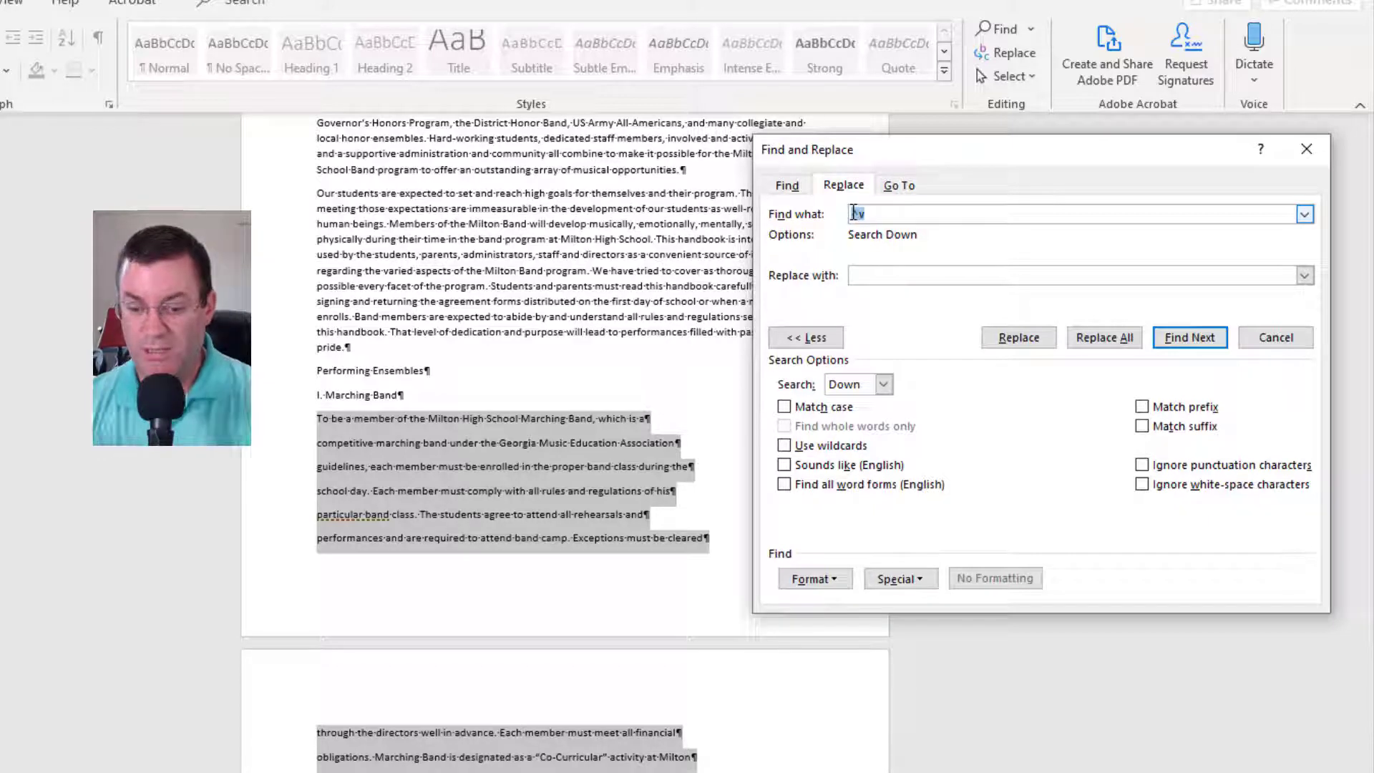
key("BackSpace")
left_click(900, 578)
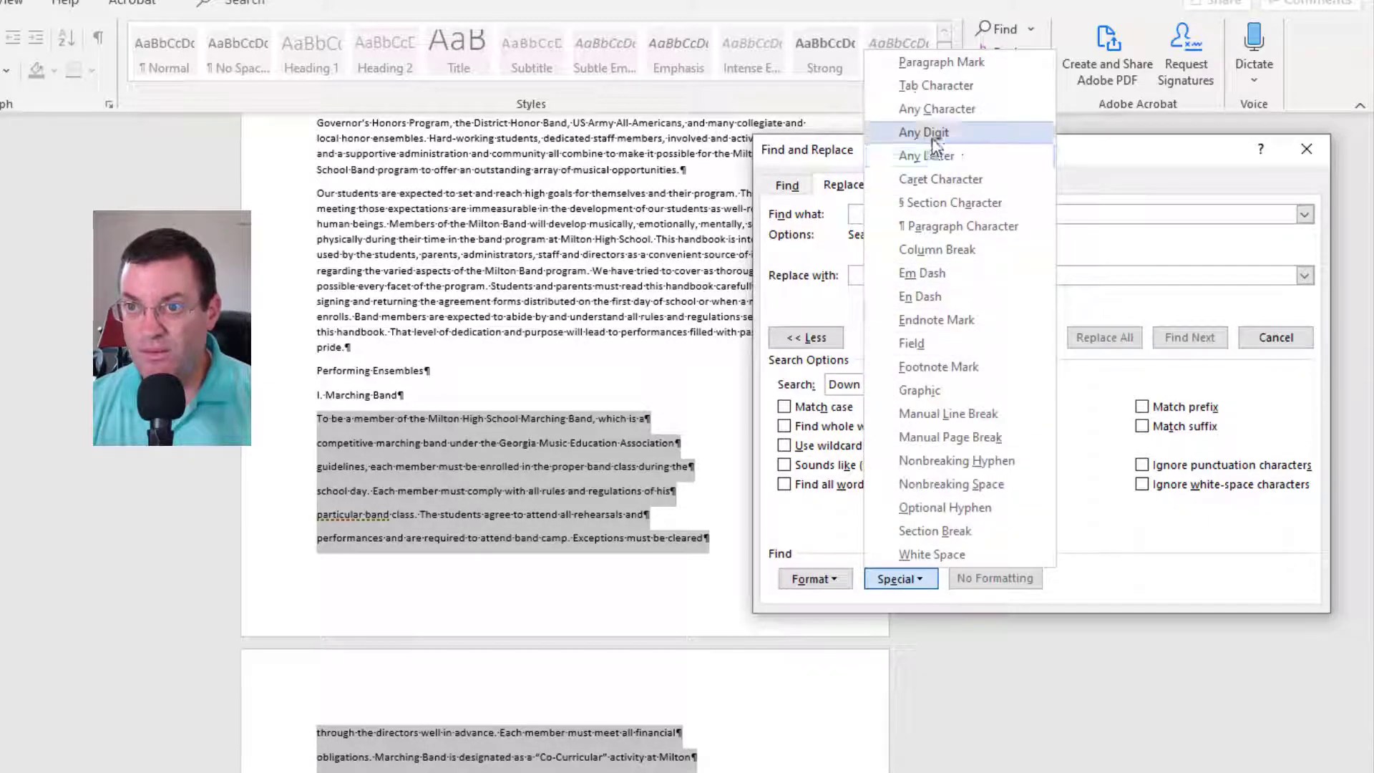
left_click(932, 63)
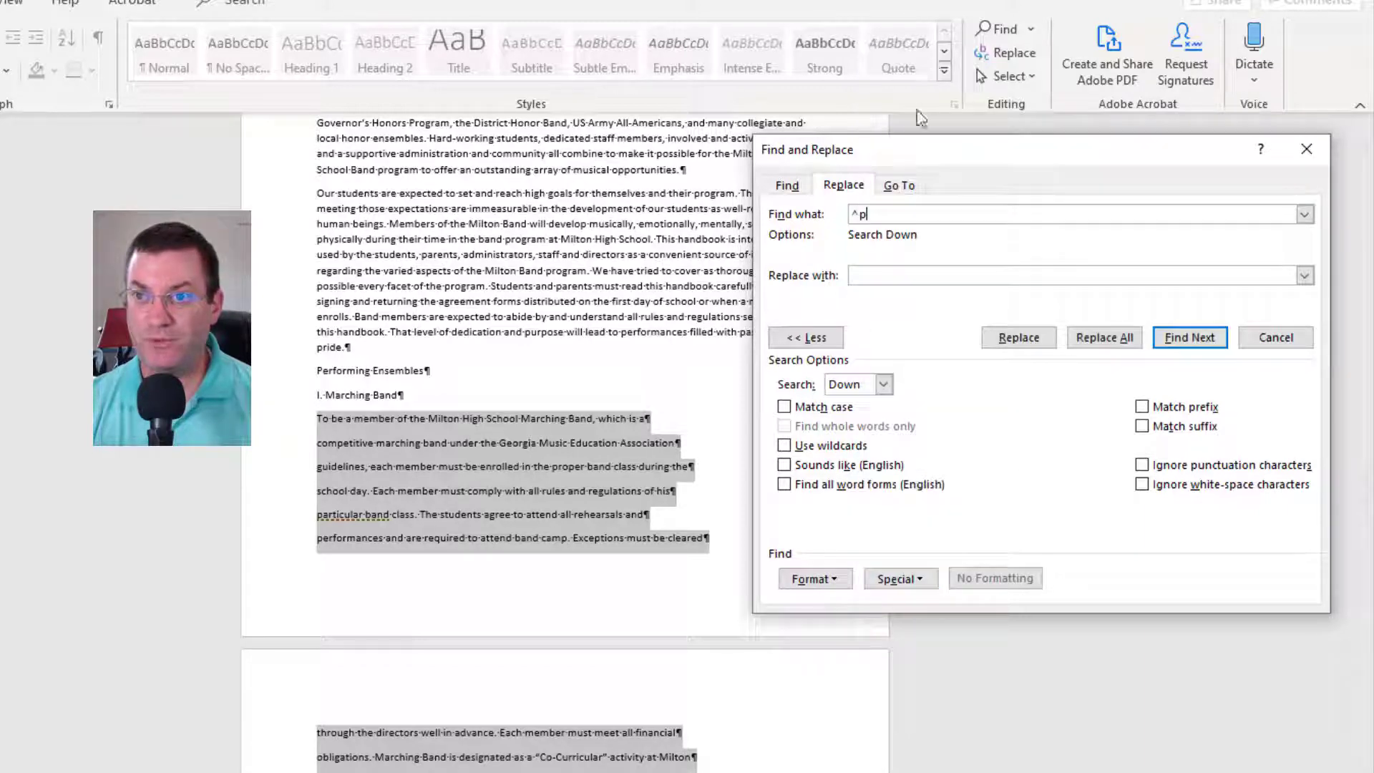
Step: Replace the paragraph marks after "which is a", "Association", "during the" and "regulations of his" in the Marching Band paragraph with a space
left_click(883, 275)
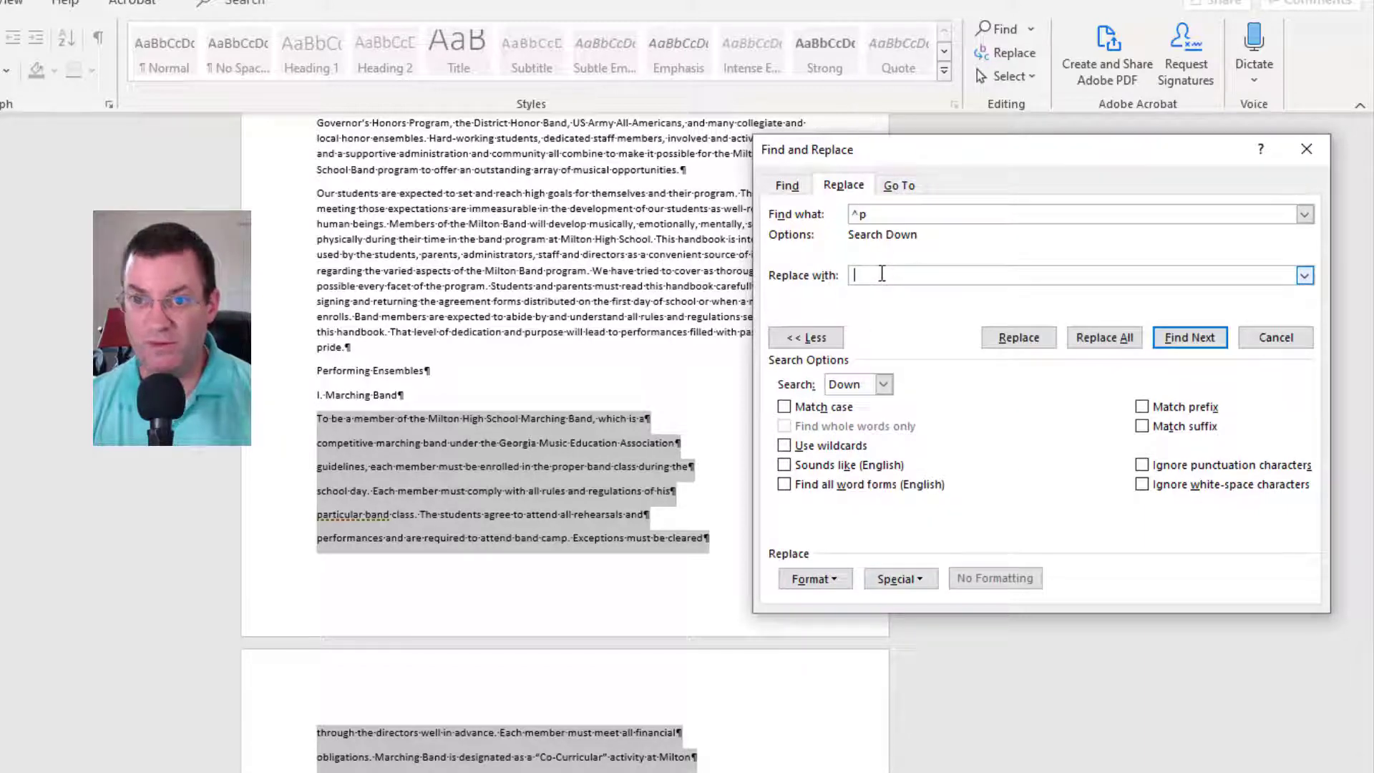
left_click(1173, 339)
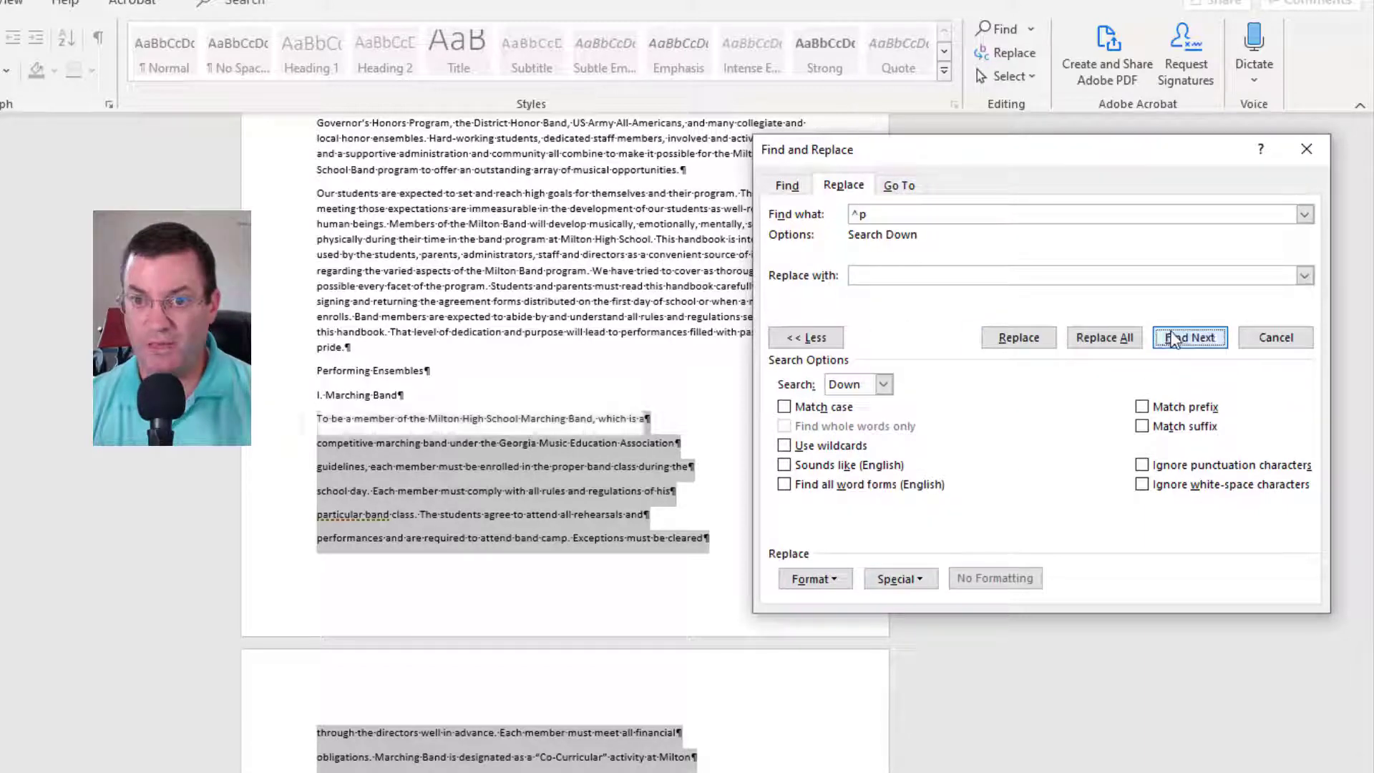
left_click(1018, 337)
left_click(1018, 337)
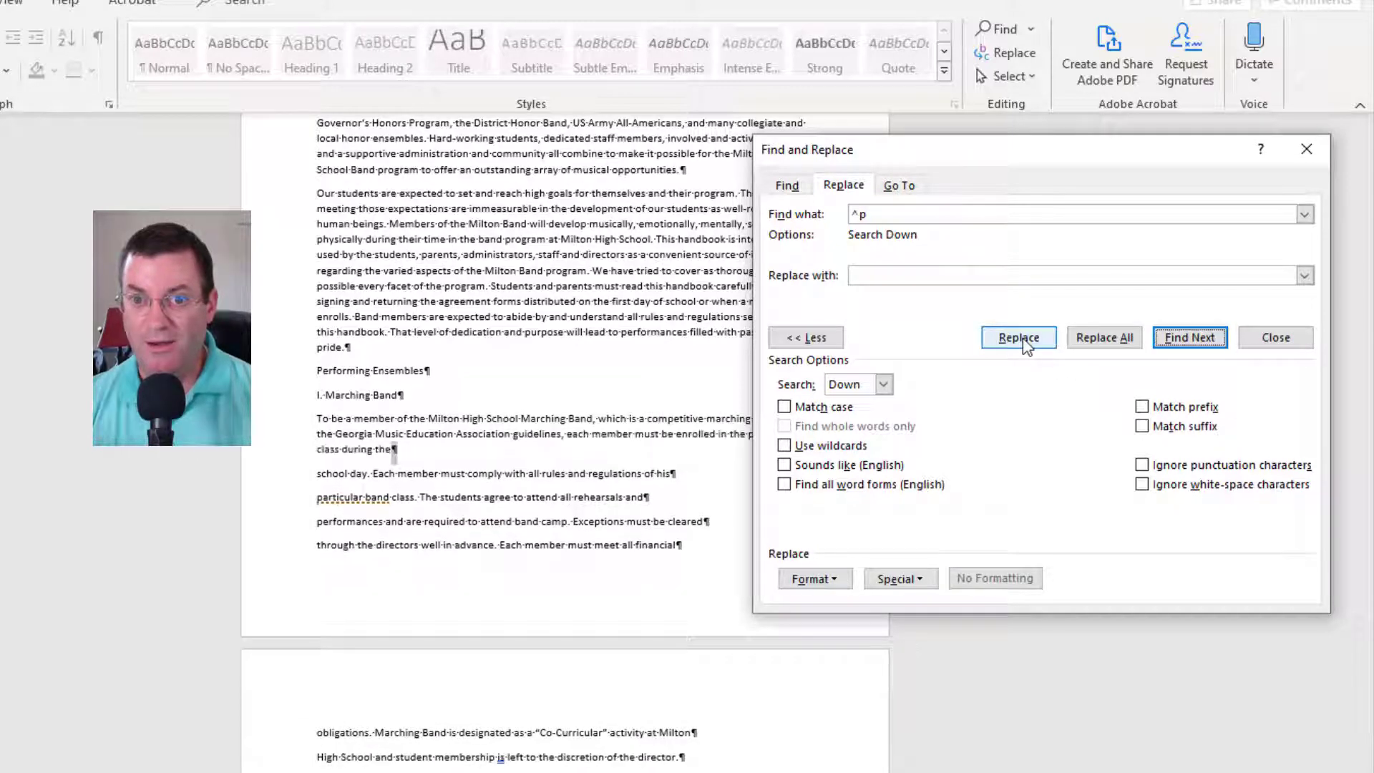
left_click(1024, 342)
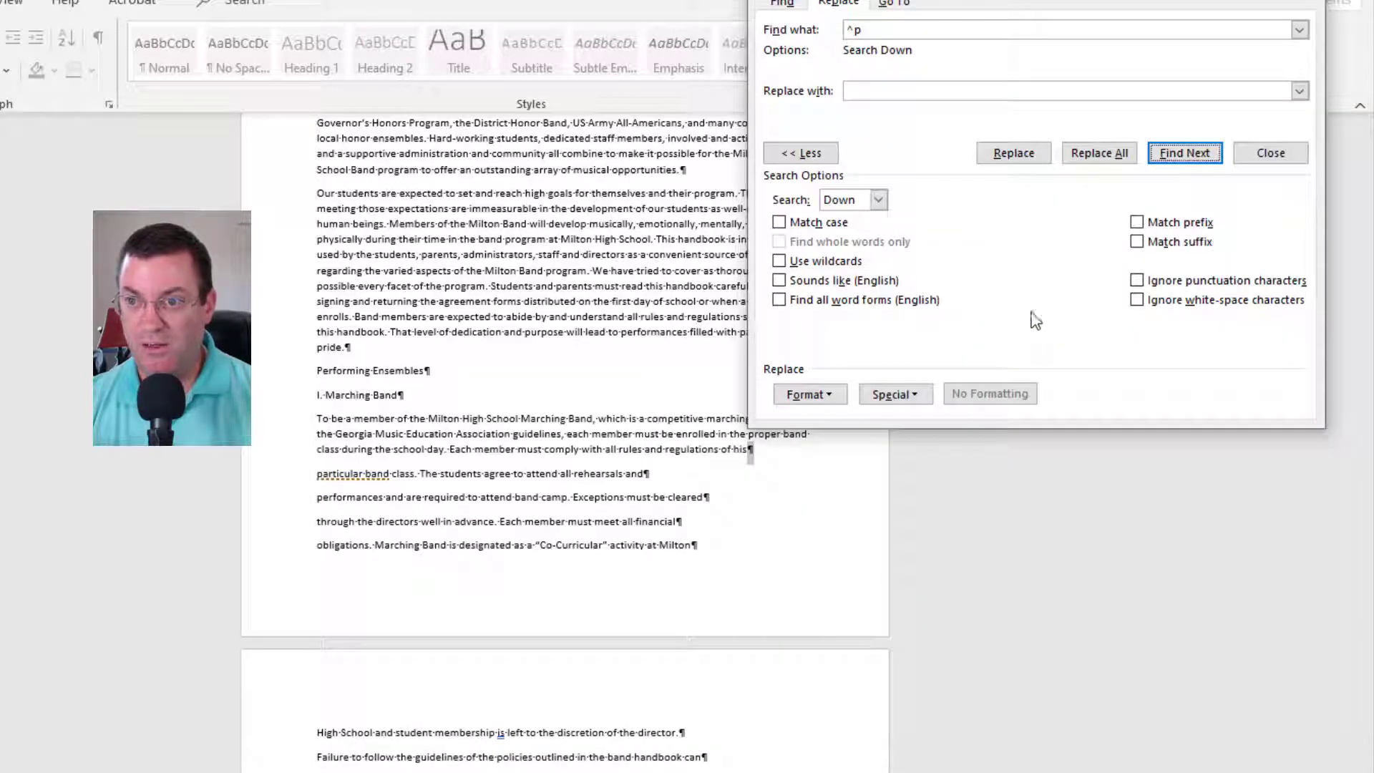
left_click(1018, 159)
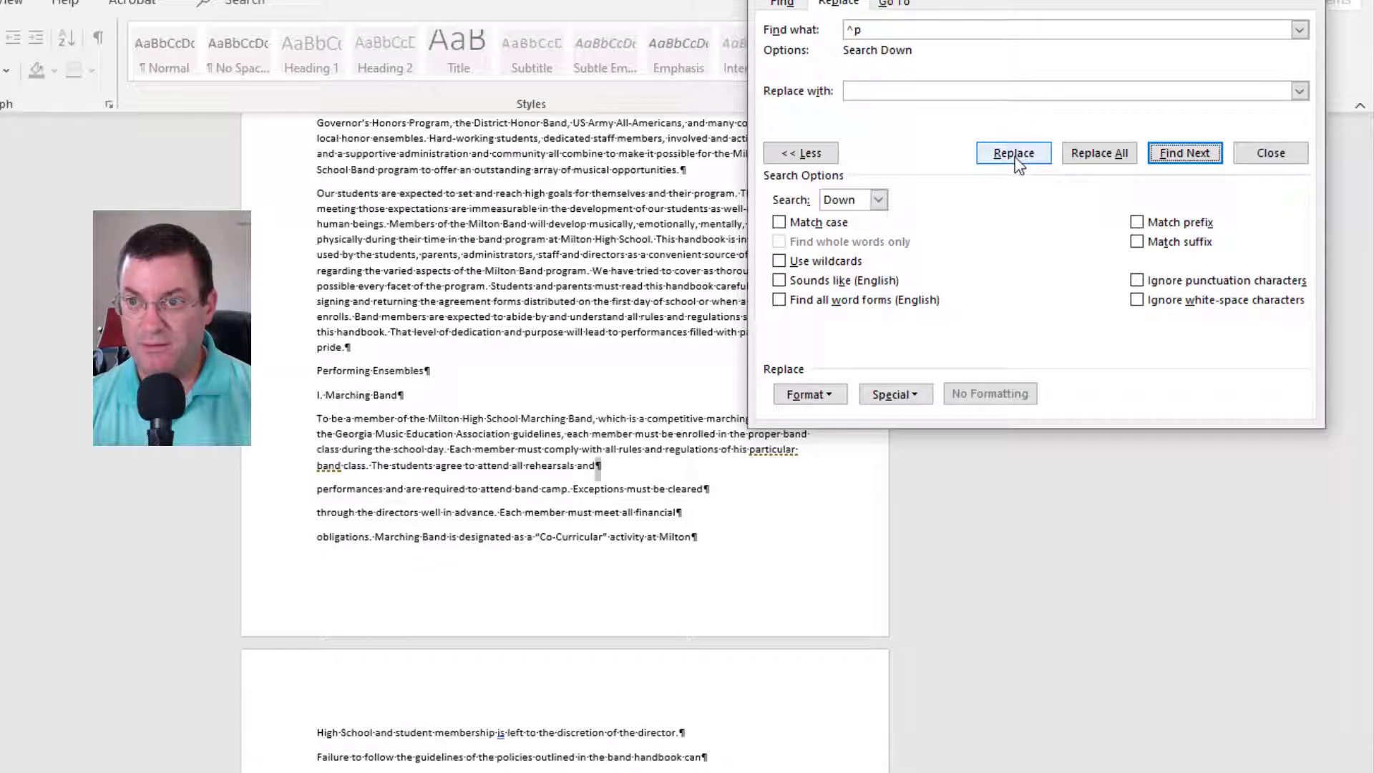
Step: Replace the Marching Band paragraph marks after "rehearsals and", "must be cleared", "all financial" and "activity at Milton" with a space
left_click(1018, 161)
left_click(1018, 161)
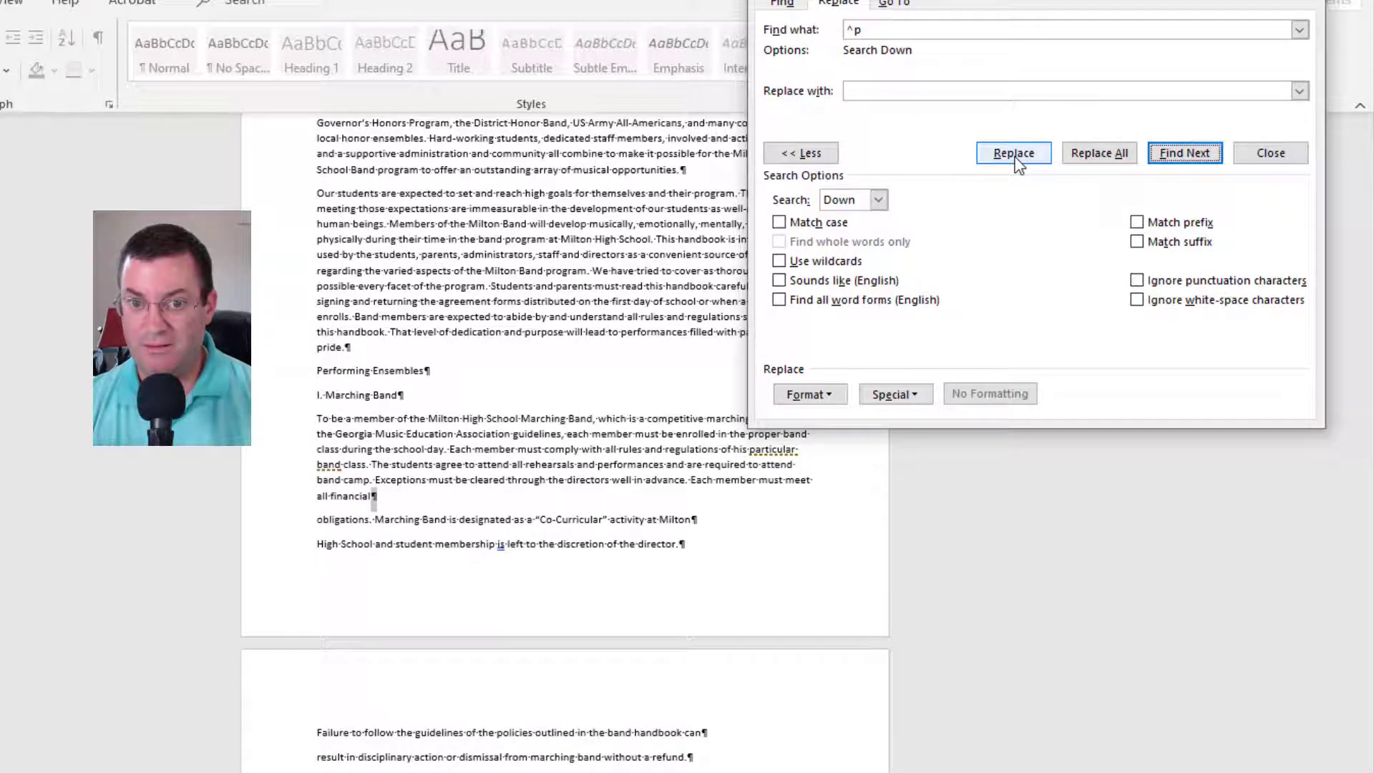
left_click(1018, 162)
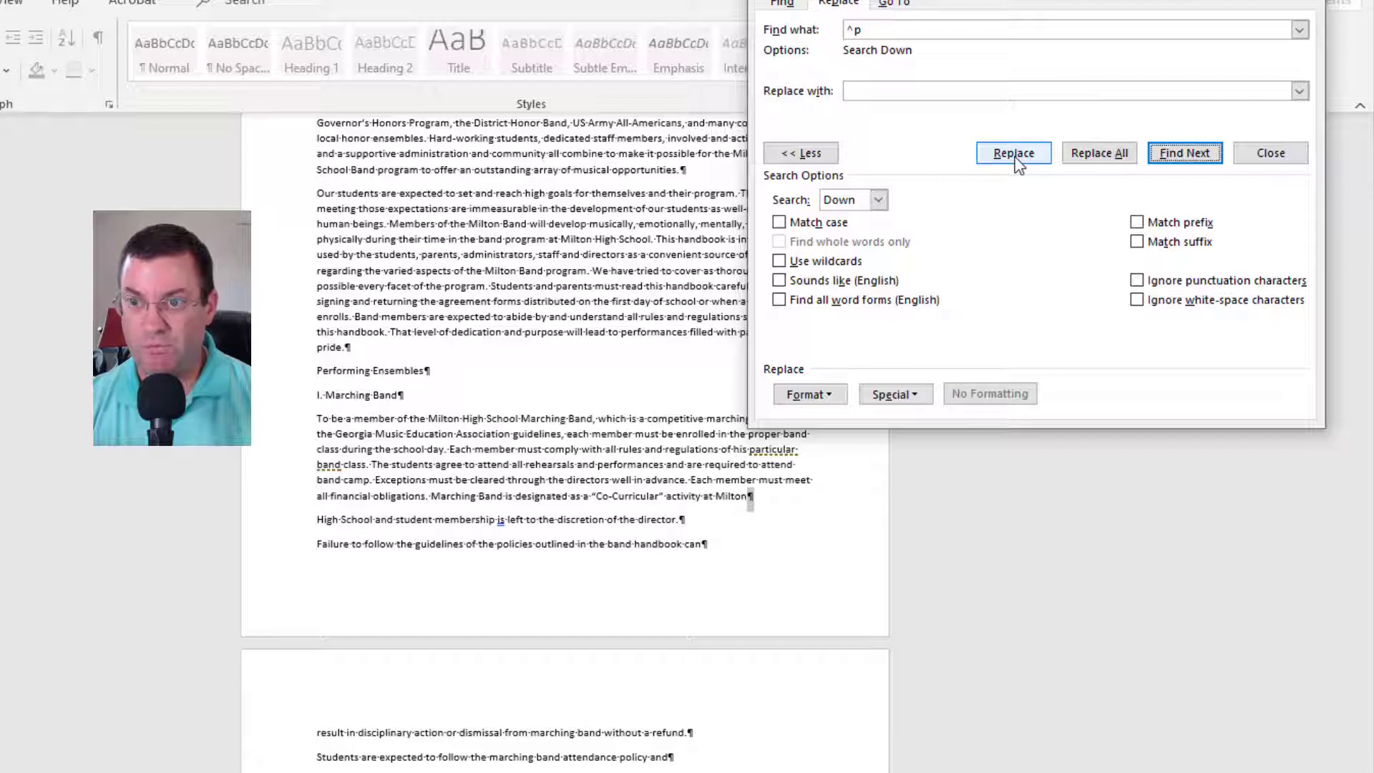
left_click(1018, 162)
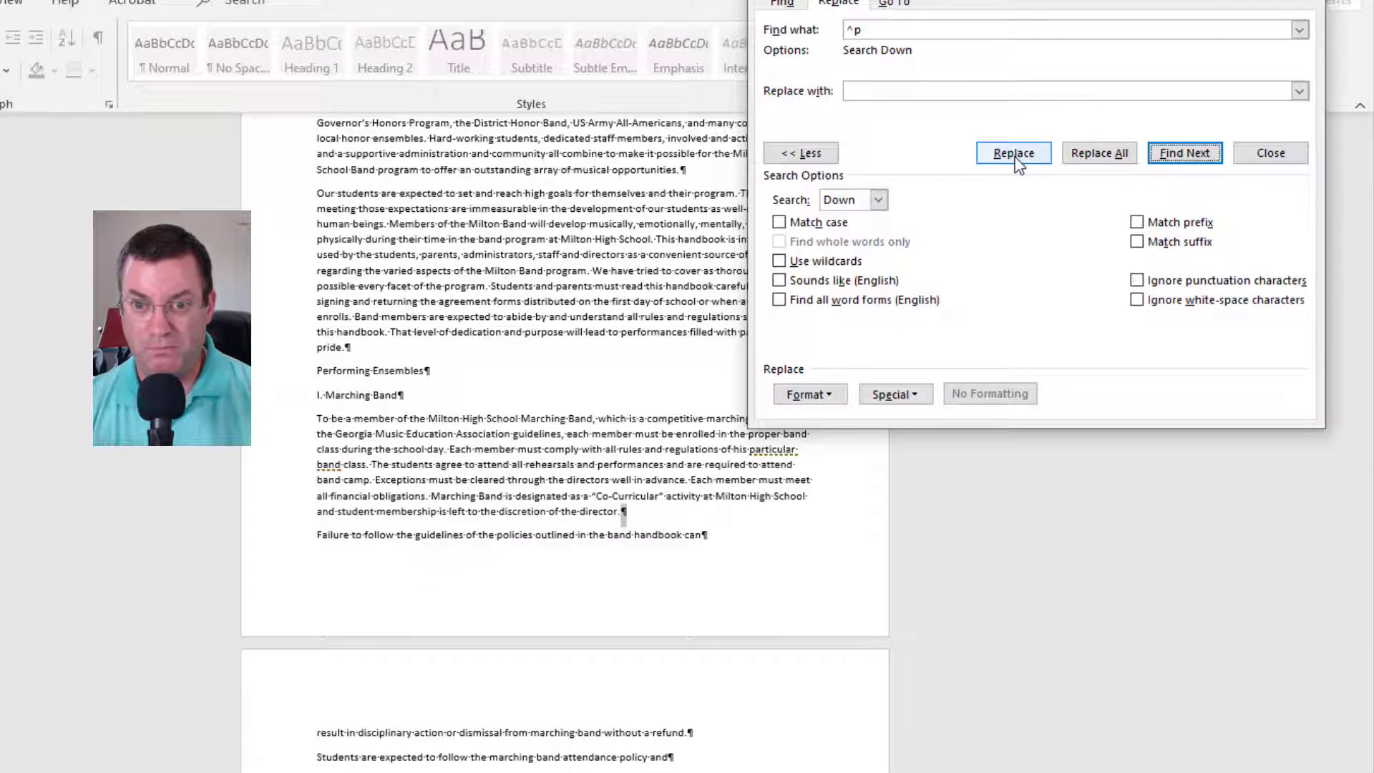
Step: Replace the Marching Band paragraph marks after "discretion of the director.", "band handbook can" and "without a refund." with a space
left_click(1018, 161)
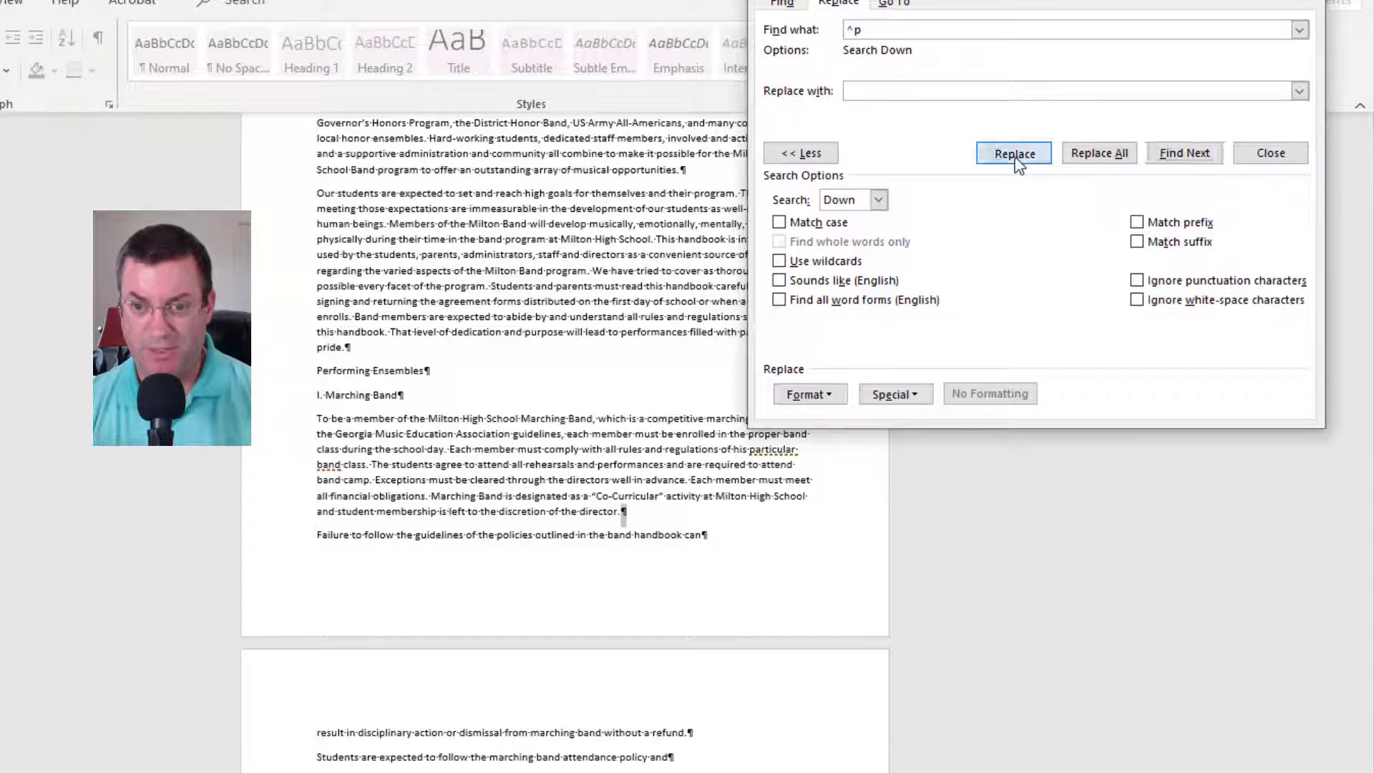
left_click(1018, 162)
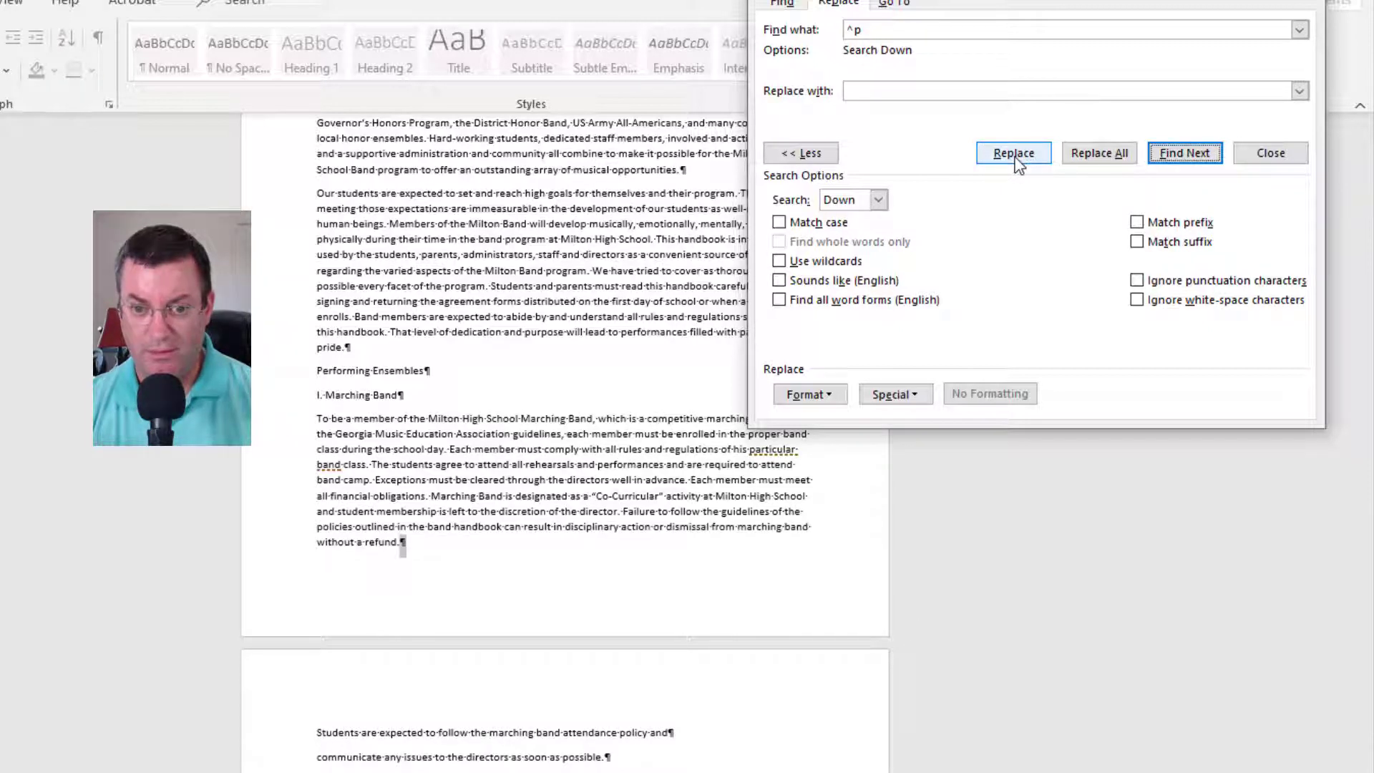
left_click(1018, 162)
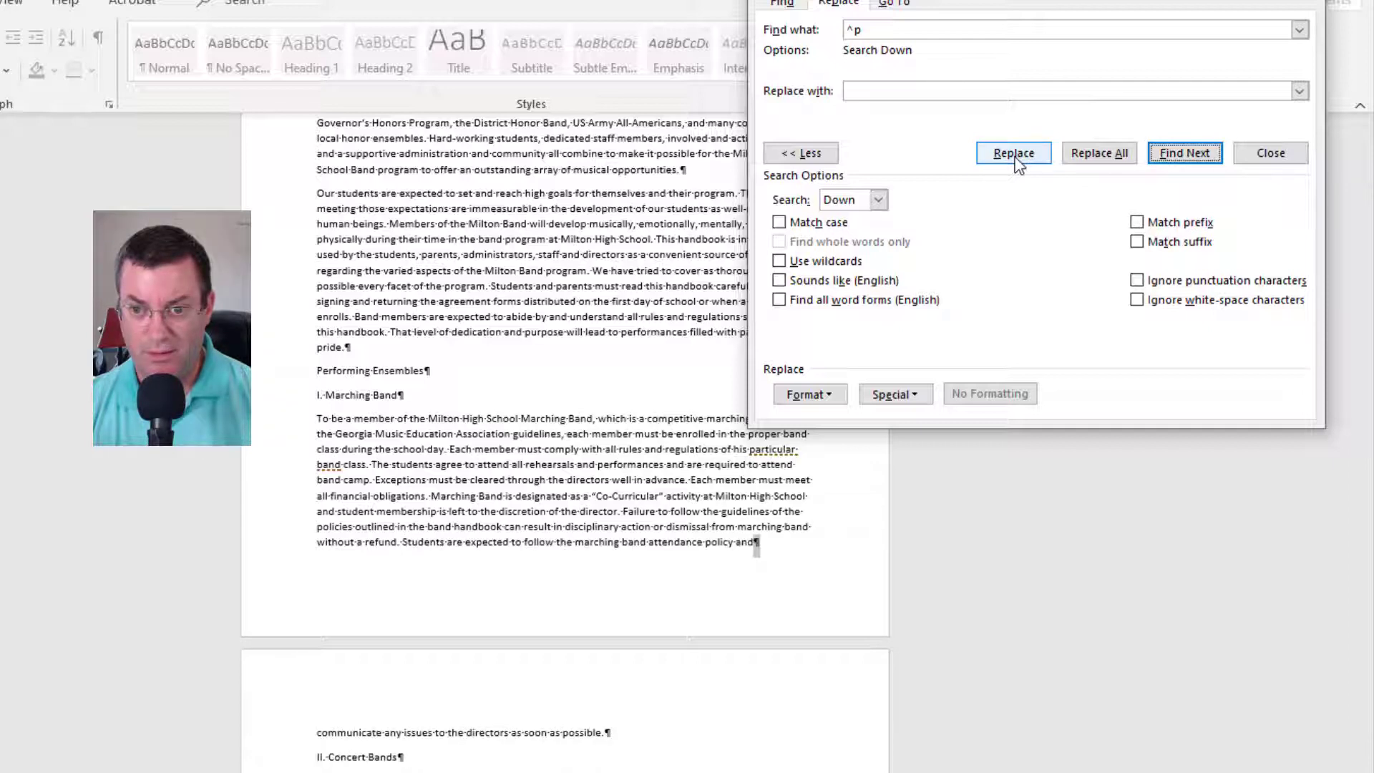
Step: Replace the paragraph mark after "attendance policy and" in the Marching Band paragraph with a space, without searching beyond the selection
left_click(1018, 162)
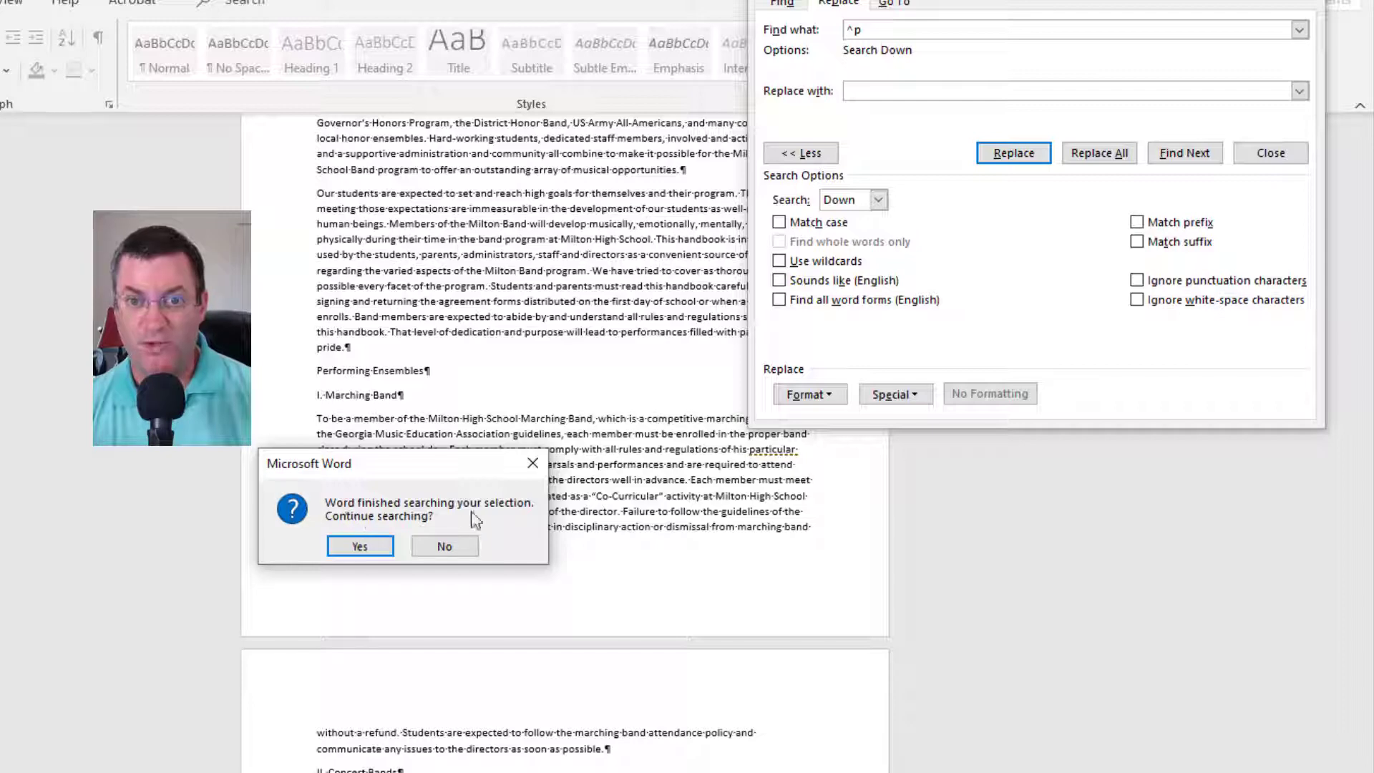
left_click(443, 546)
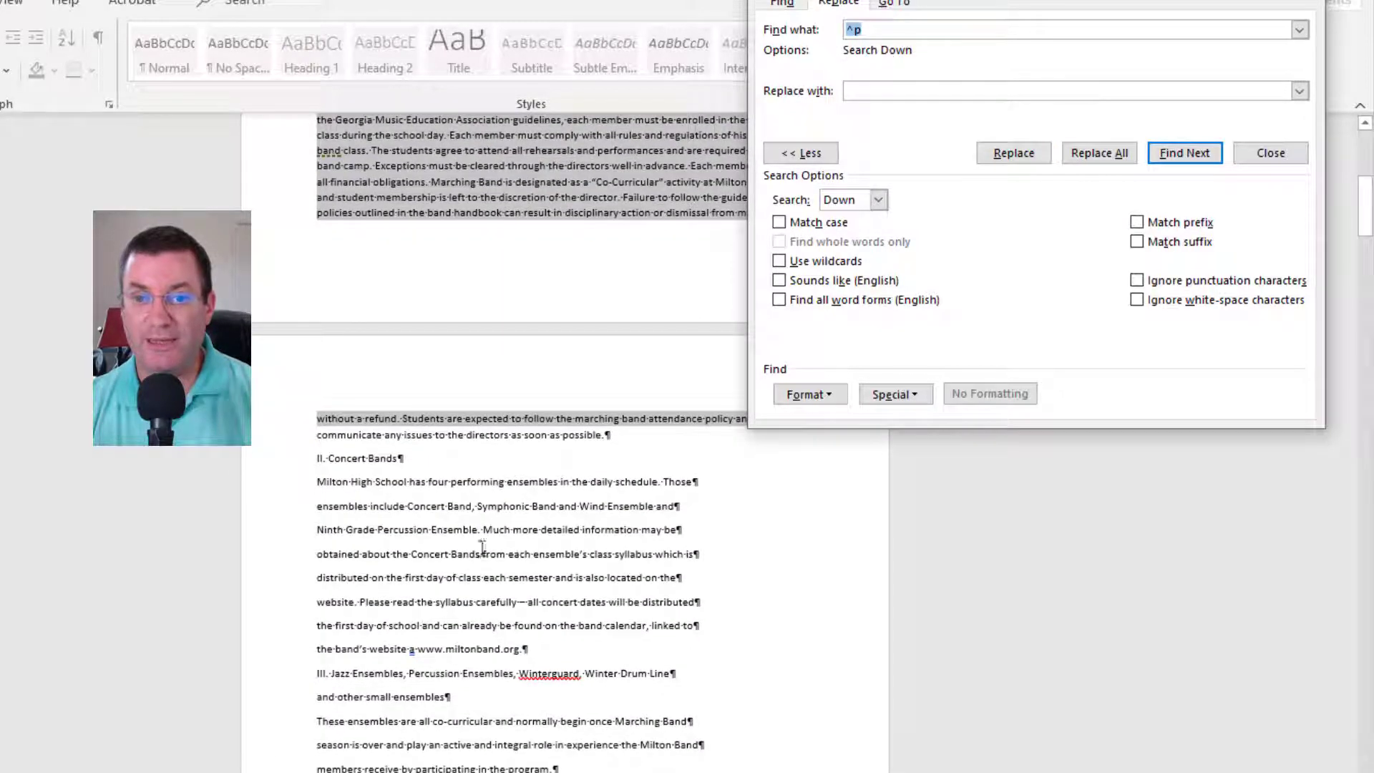
Step: Replace all paragraph marks in the Concert Bands paragraph from "Milton High School has" through "linked to" with a space, limited to that selection
left_click(317, 482)
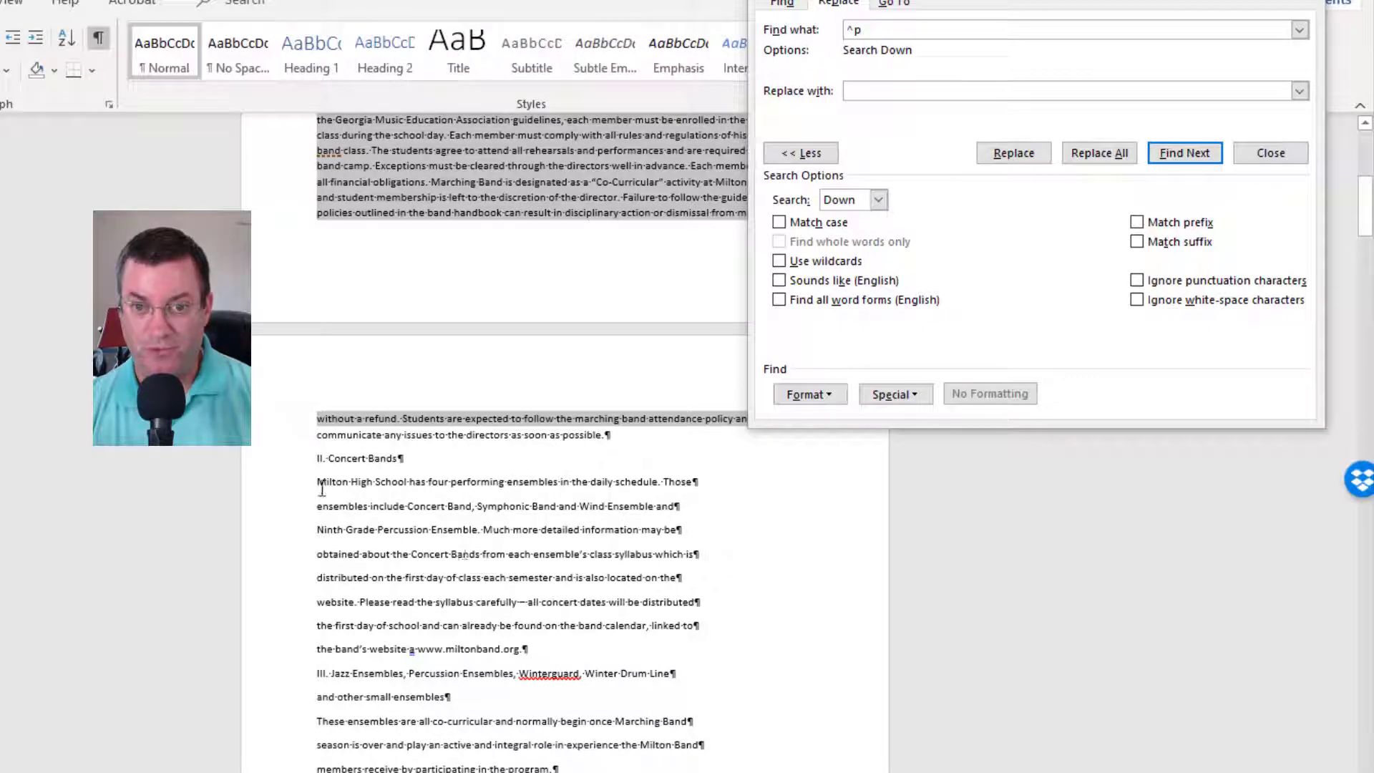
left_click_drag(317, 484, 706, 625)
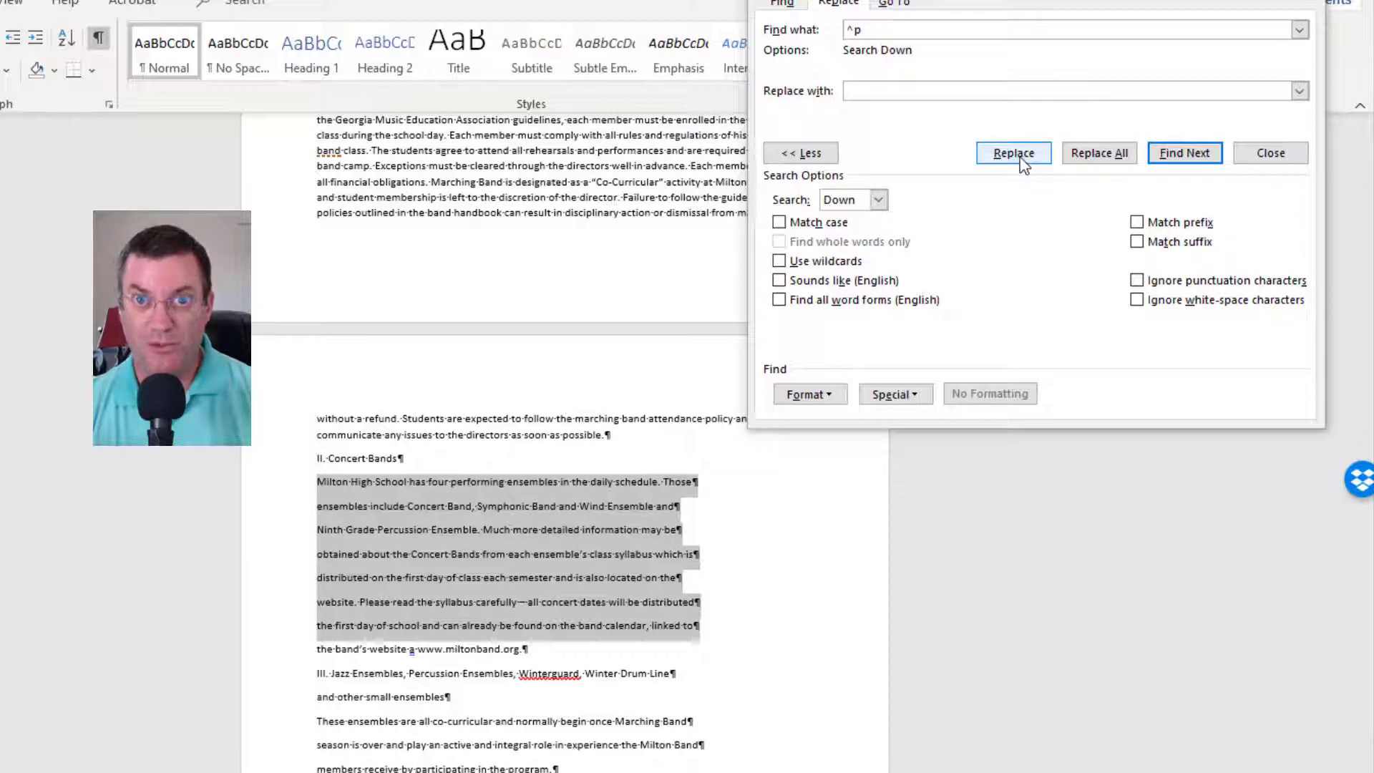
left_click(1092, 162)
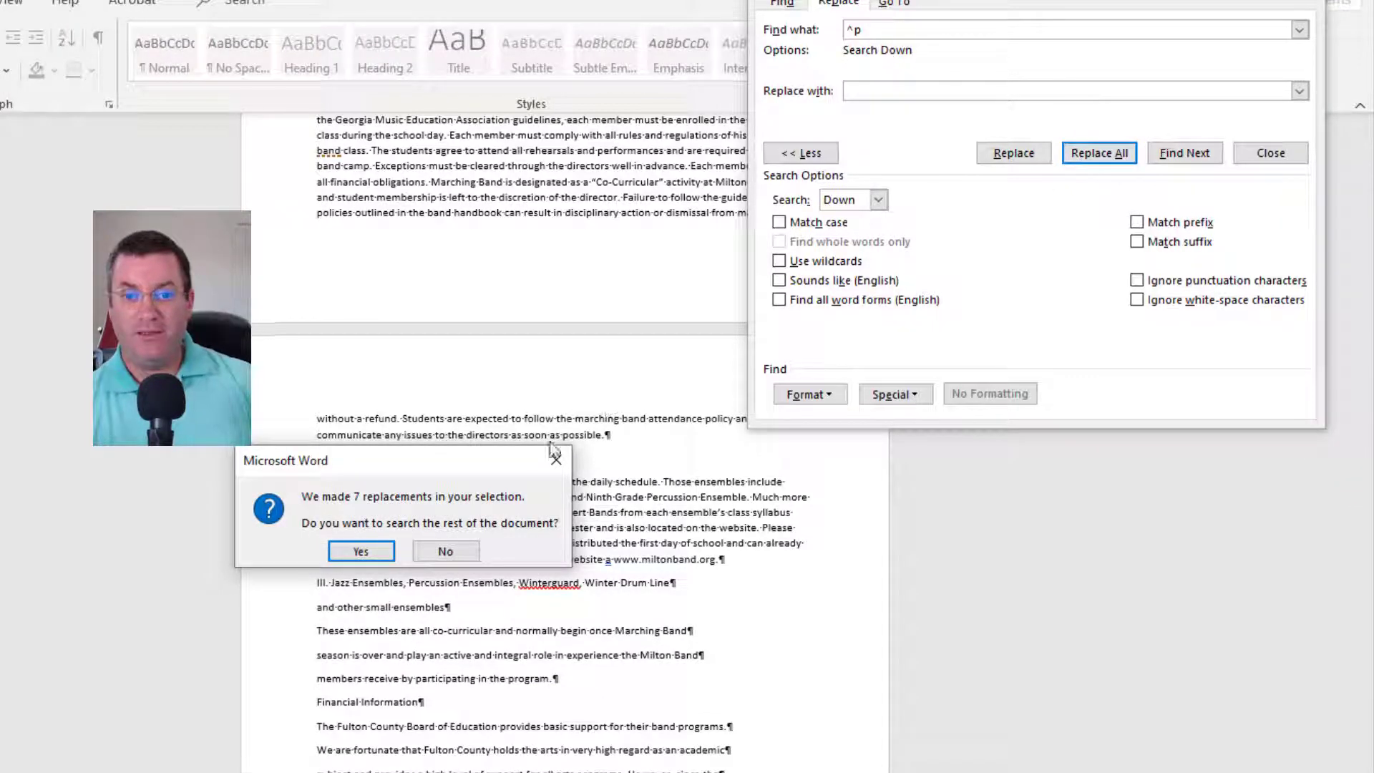
left_click(445, 551)
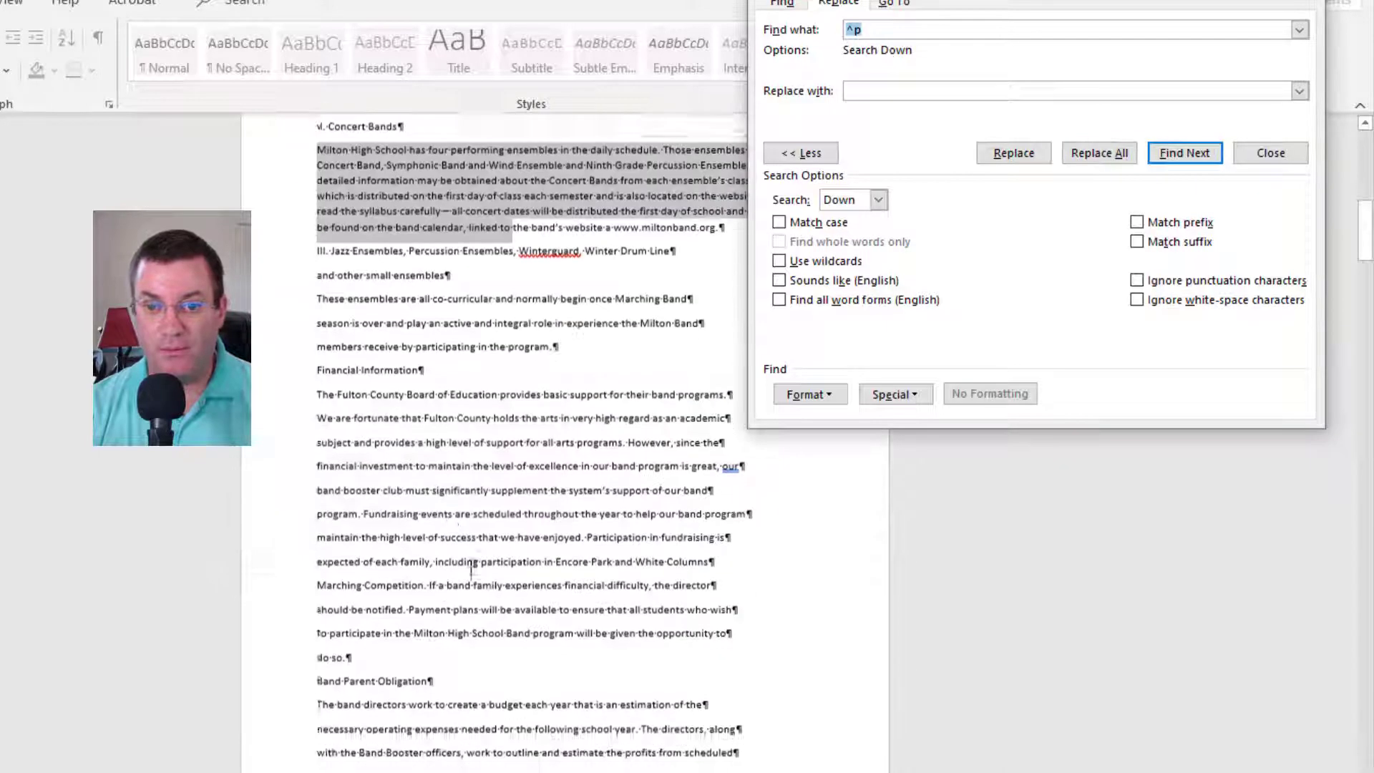
Step: Replace all paragraph marks in the three-line "These ensembles are all co-curricular" paragraph with a space, limited to that selection
scroll(372, 300, "up", 1)
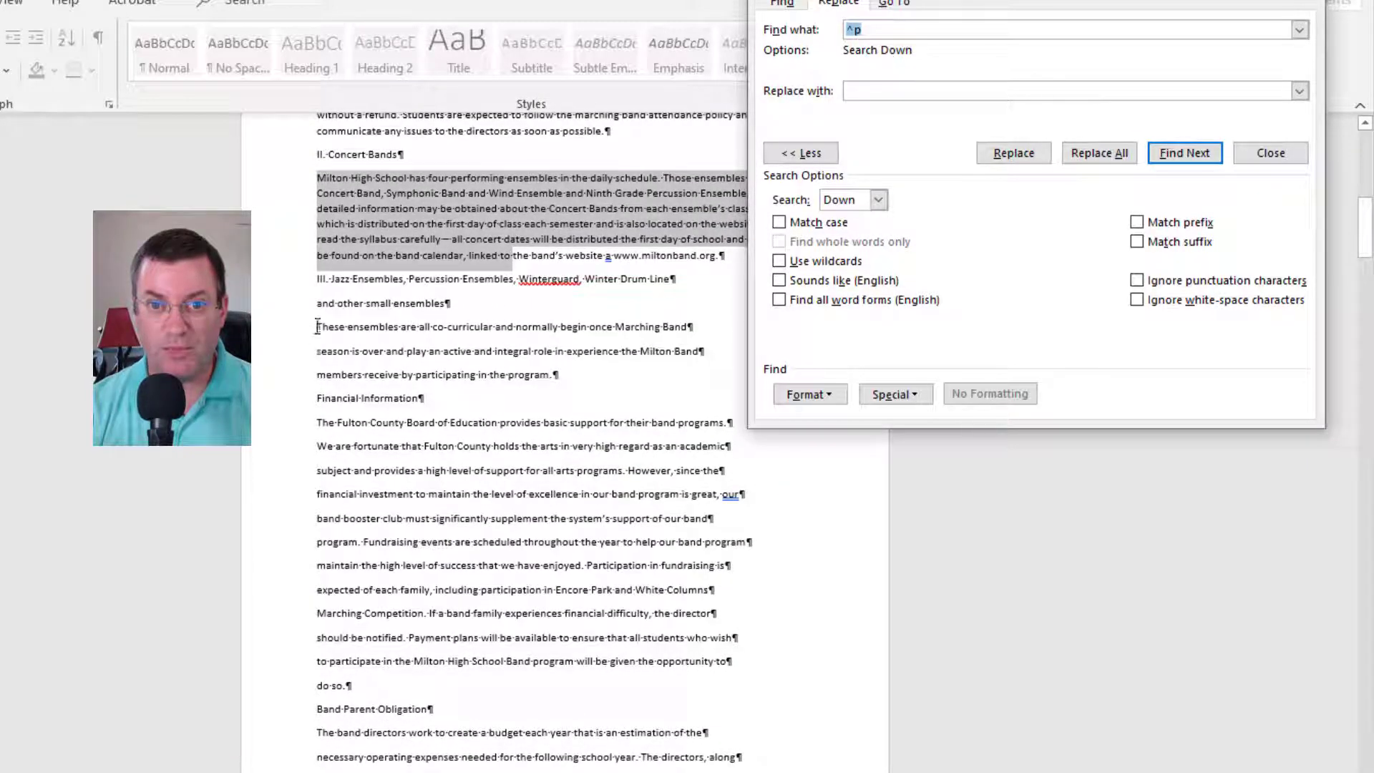
left_click(324, 329)
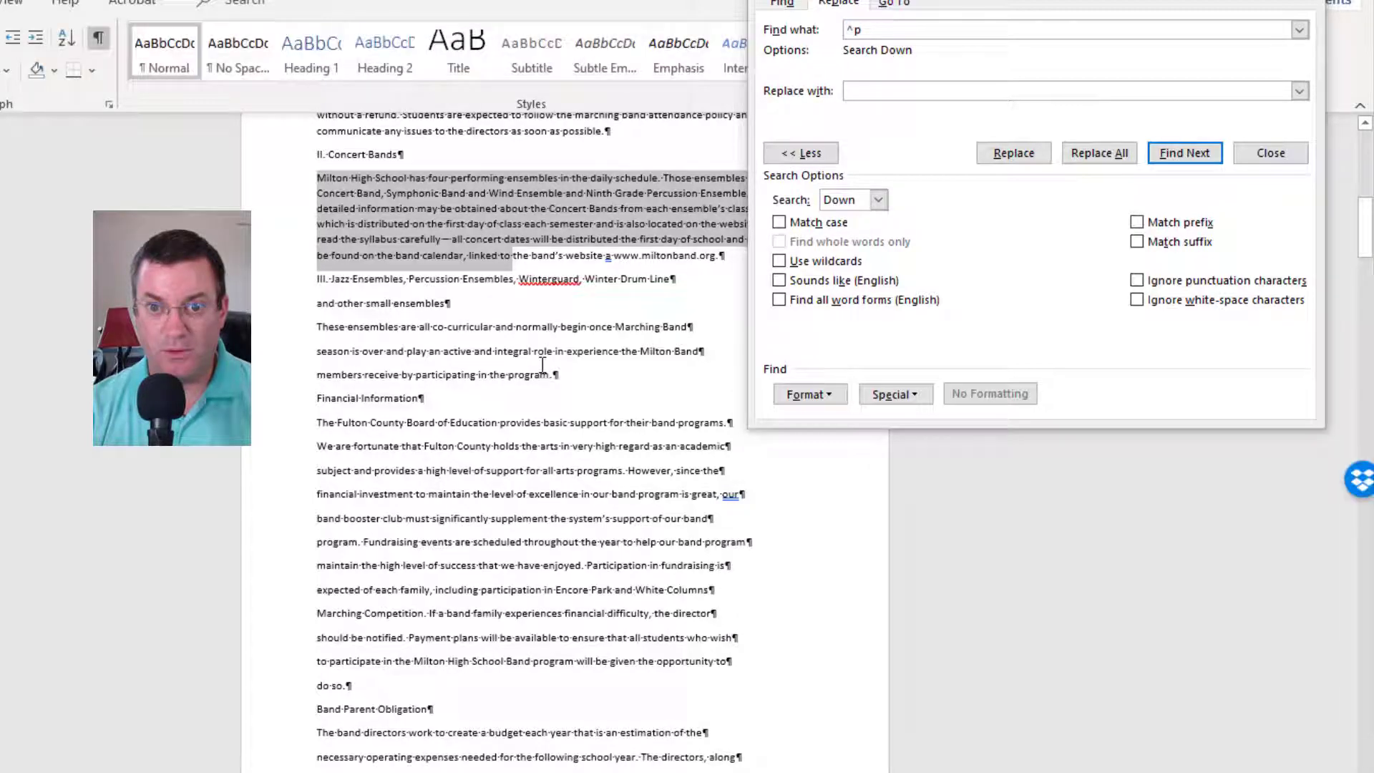
left_click_drag(319, 326, 558, 374)
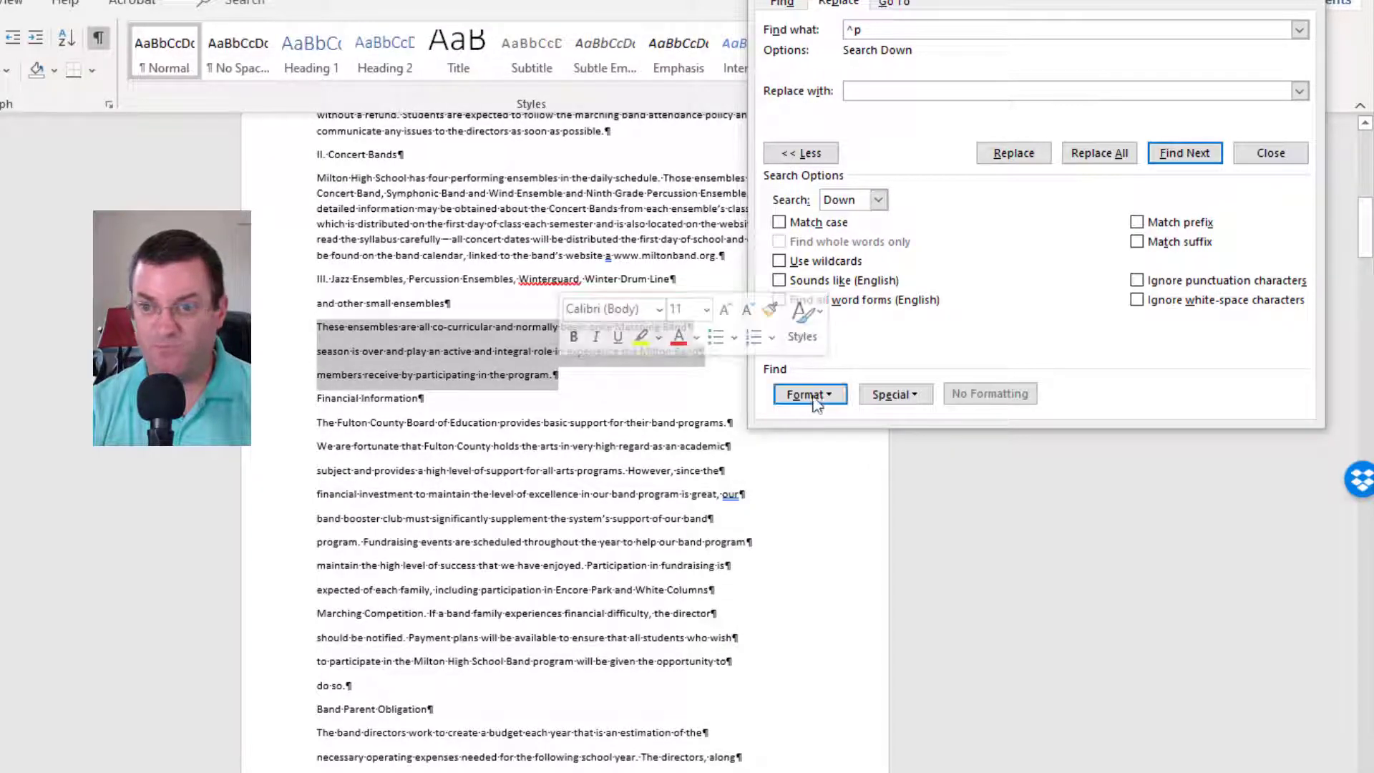
left_click(1099, 153)
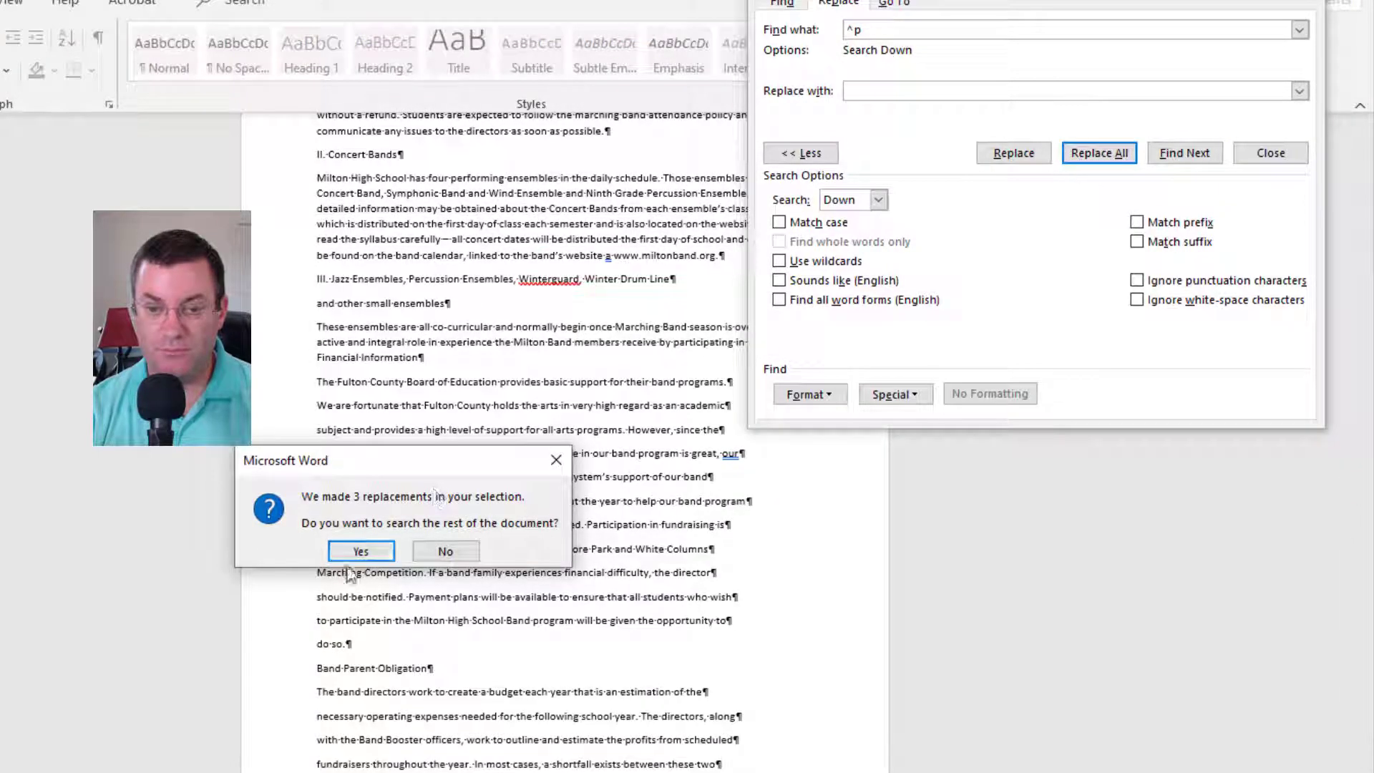
left_click(398, 552)
Step: Replace all paragraph marks in the Financial Information paragraph, down to "the opportunity to", with a space, limited to that selection
scroll(464, 555, "down", 1)
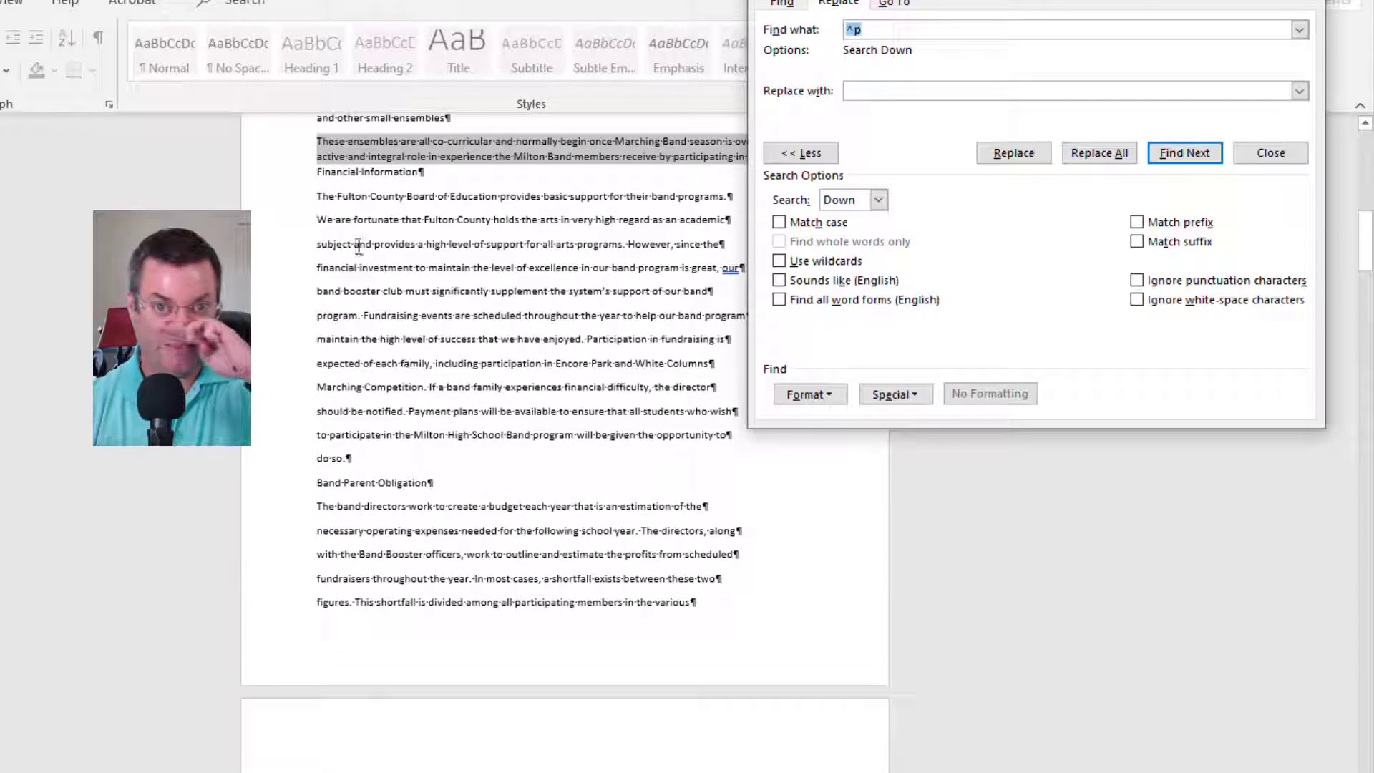
left_click(341, 193)
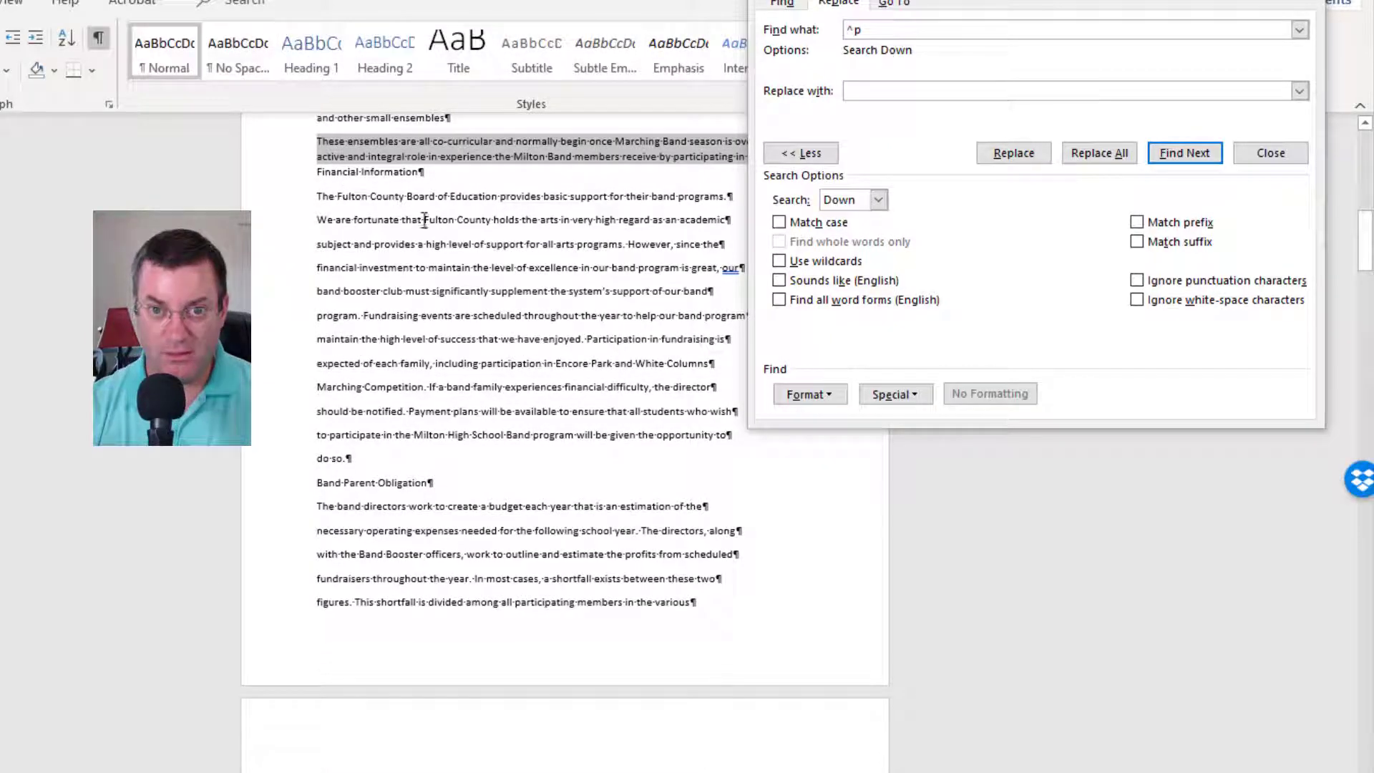
left_click_drag(406, 196, 733, 435)
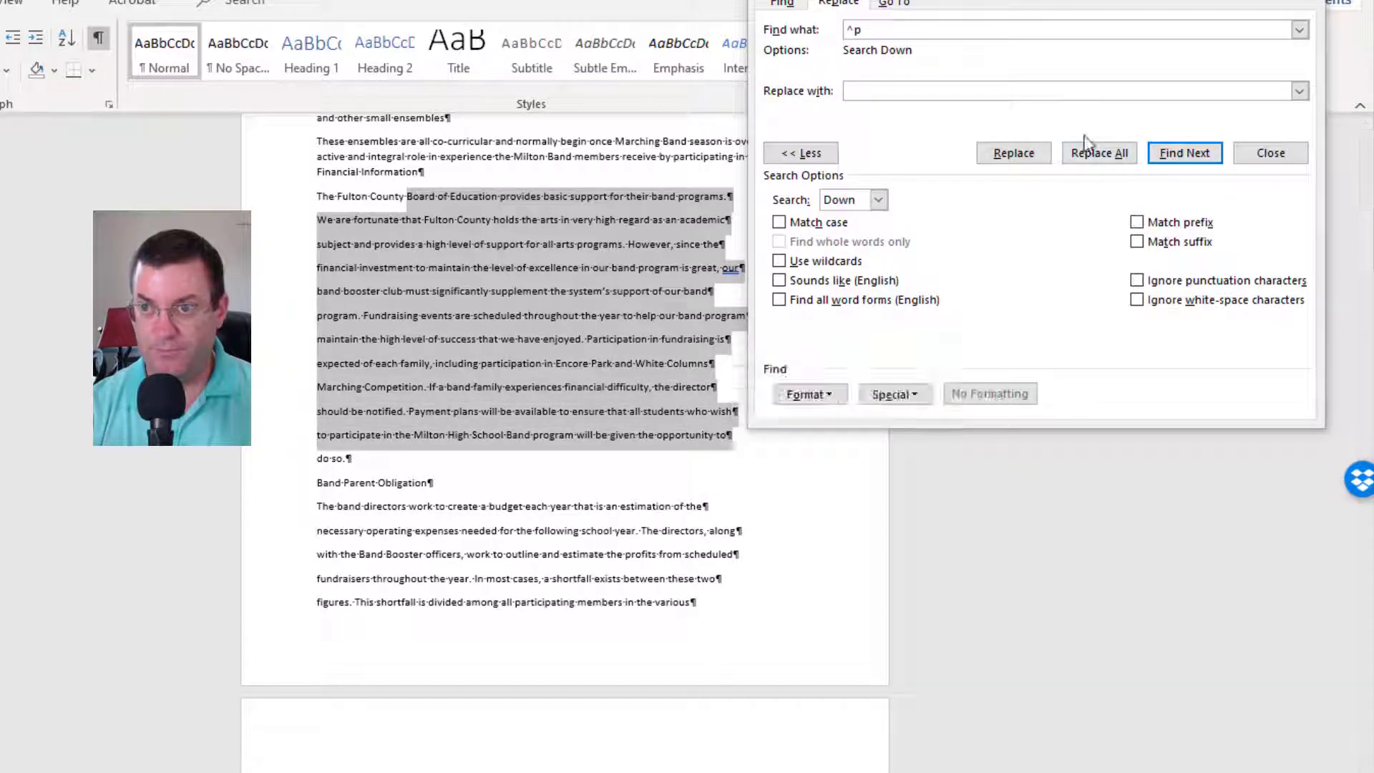
left_click(1099, 153)
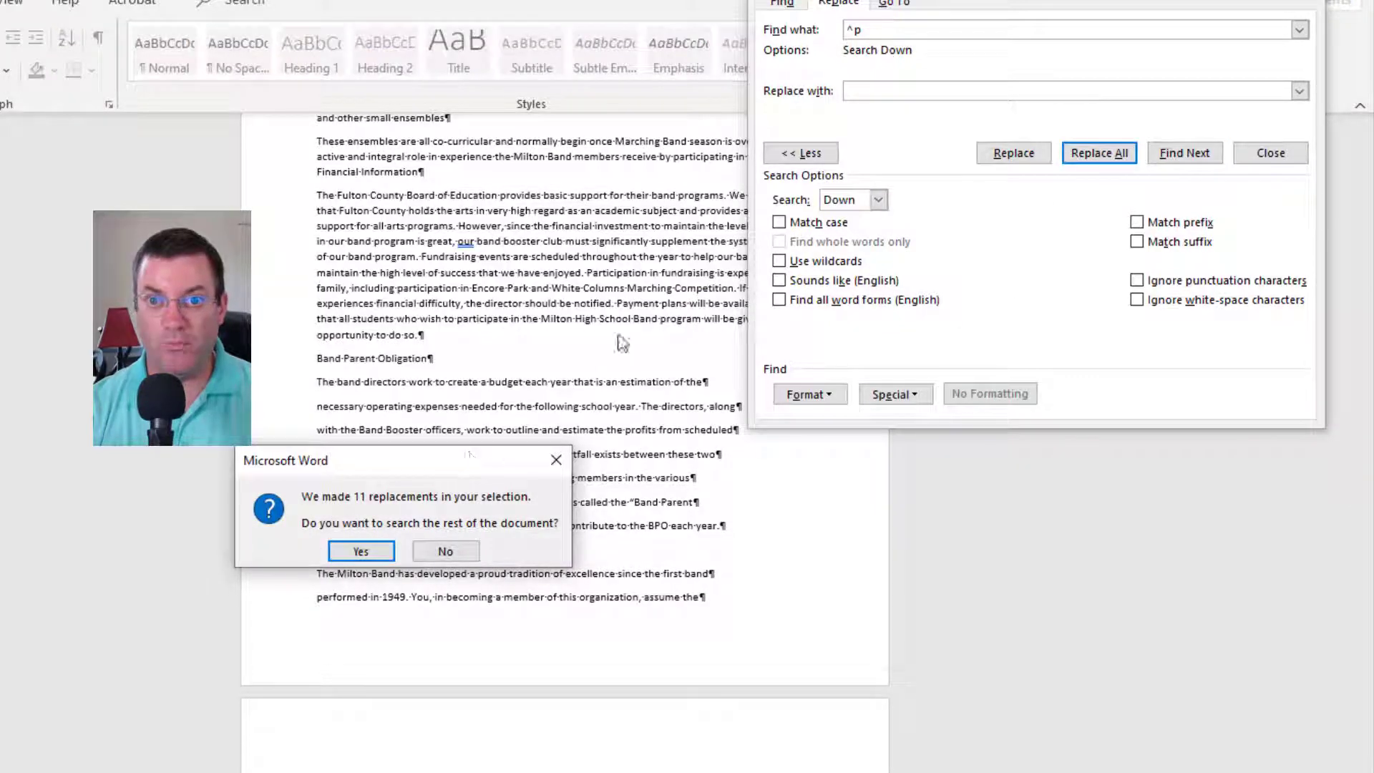
left_click(447, 550)
Step: Replace the six paragraph marks in the Band Parent Obligation paragraph, from "estimation of the" to "Band Parent", one by one with a space
scroll(362, 570, "up", 10)
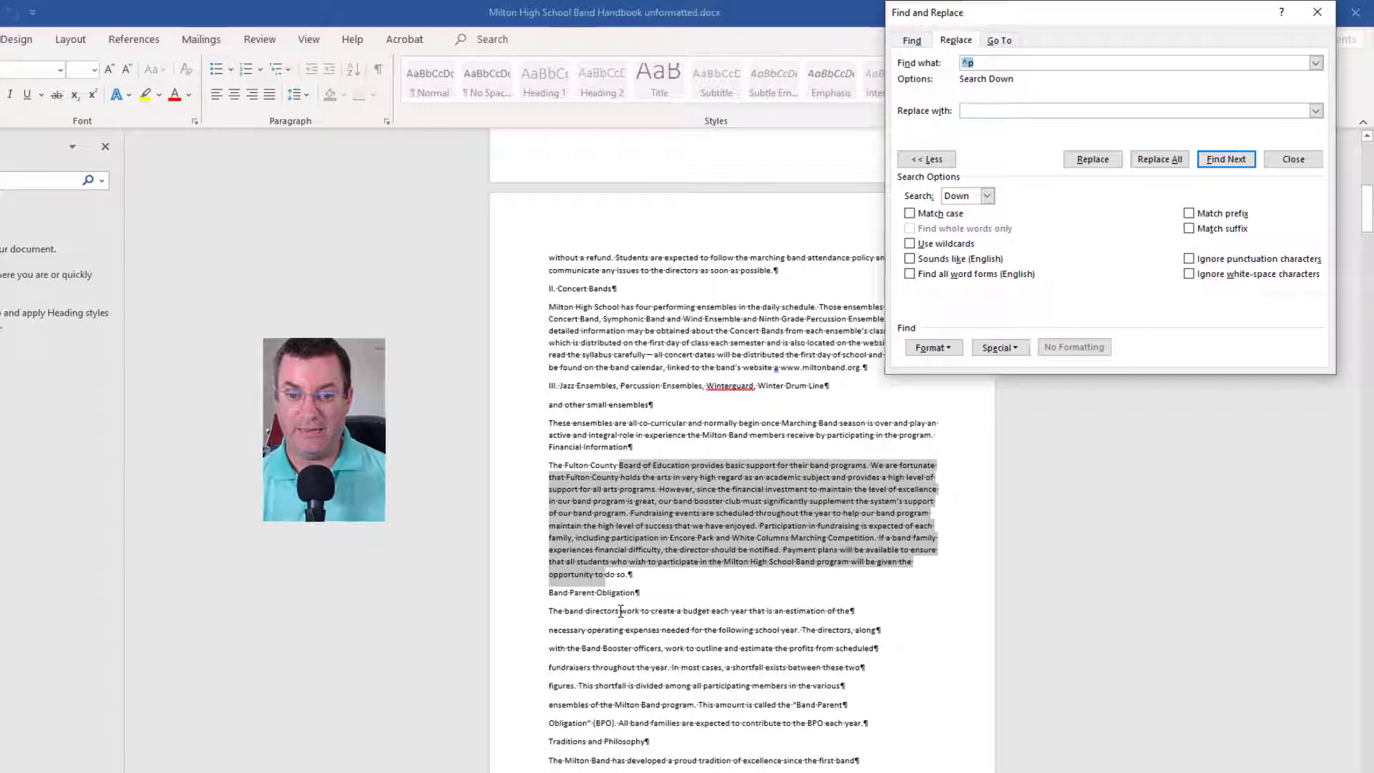
left_click(621, 611)
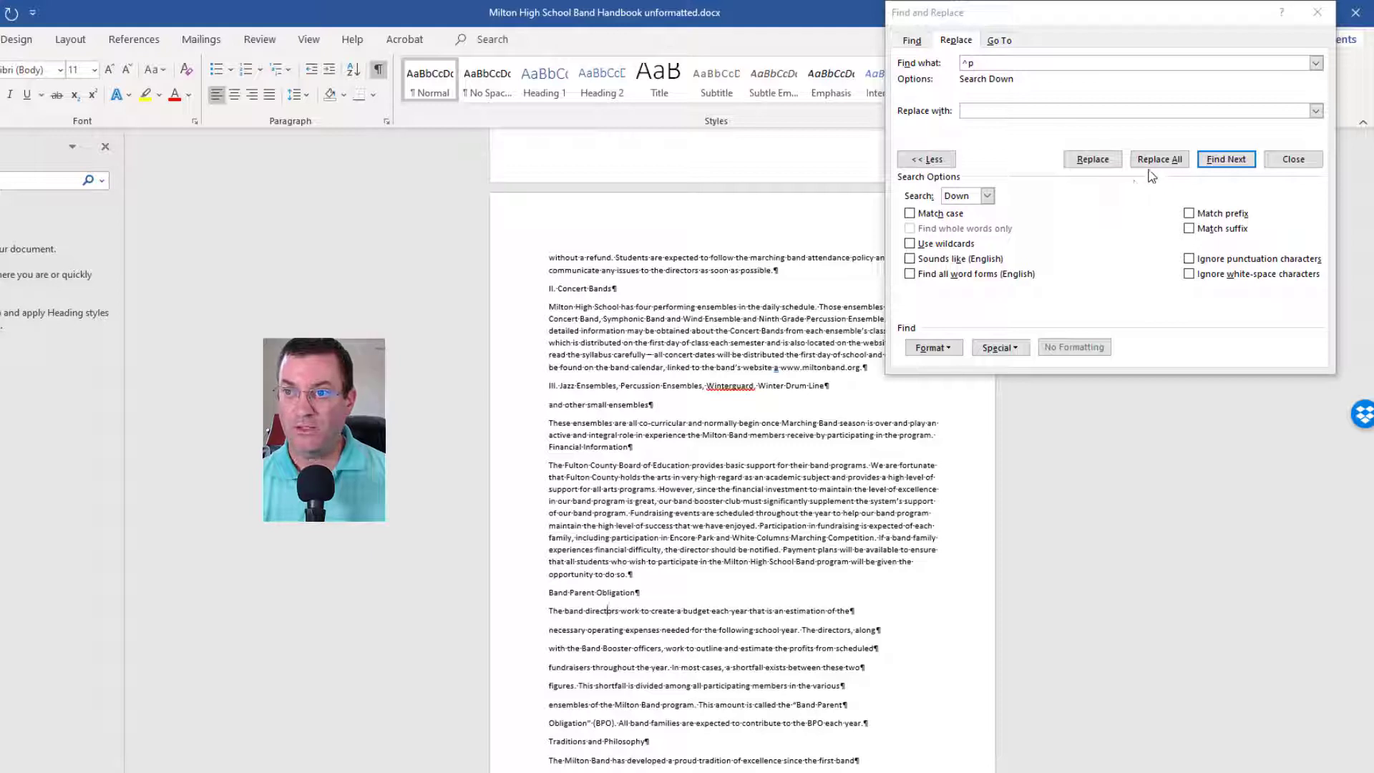
left_click(1241, 160)
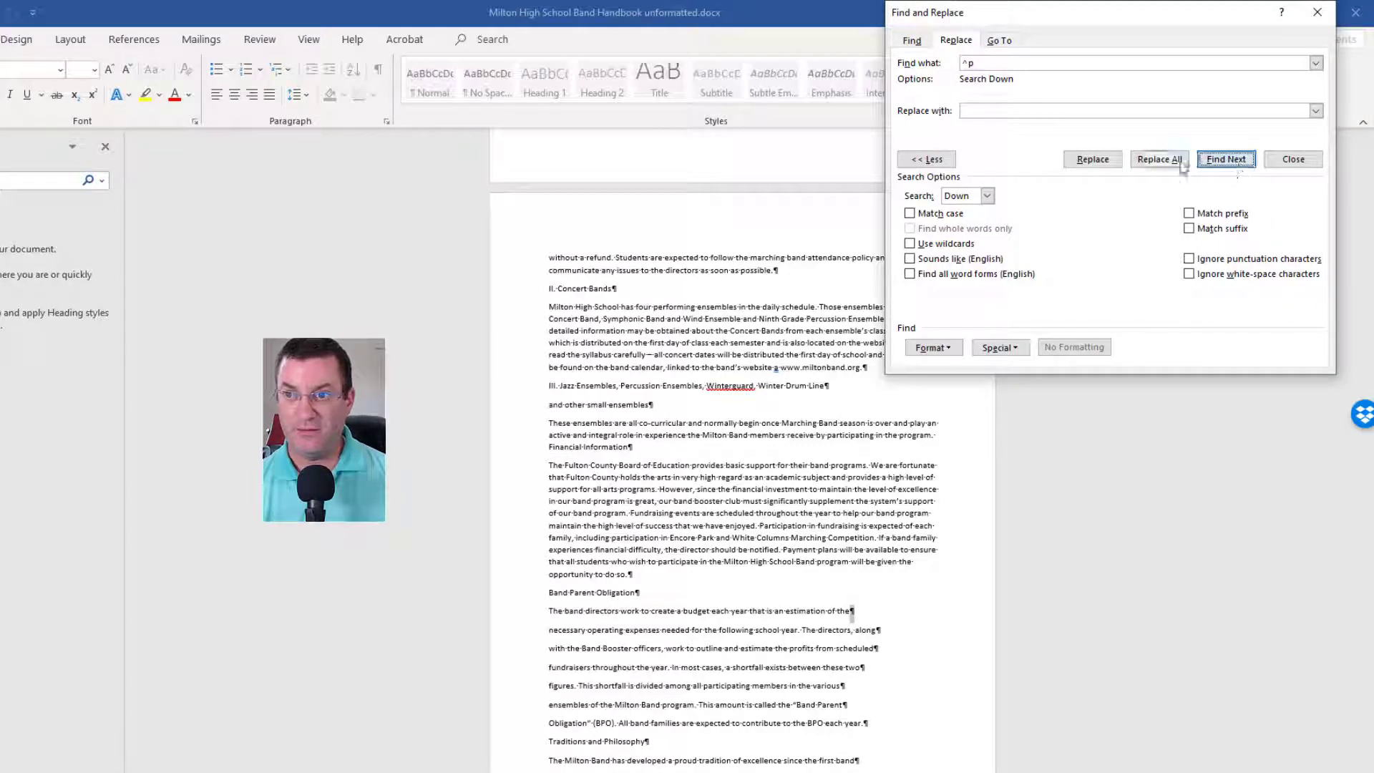
left_click(1090, 160)
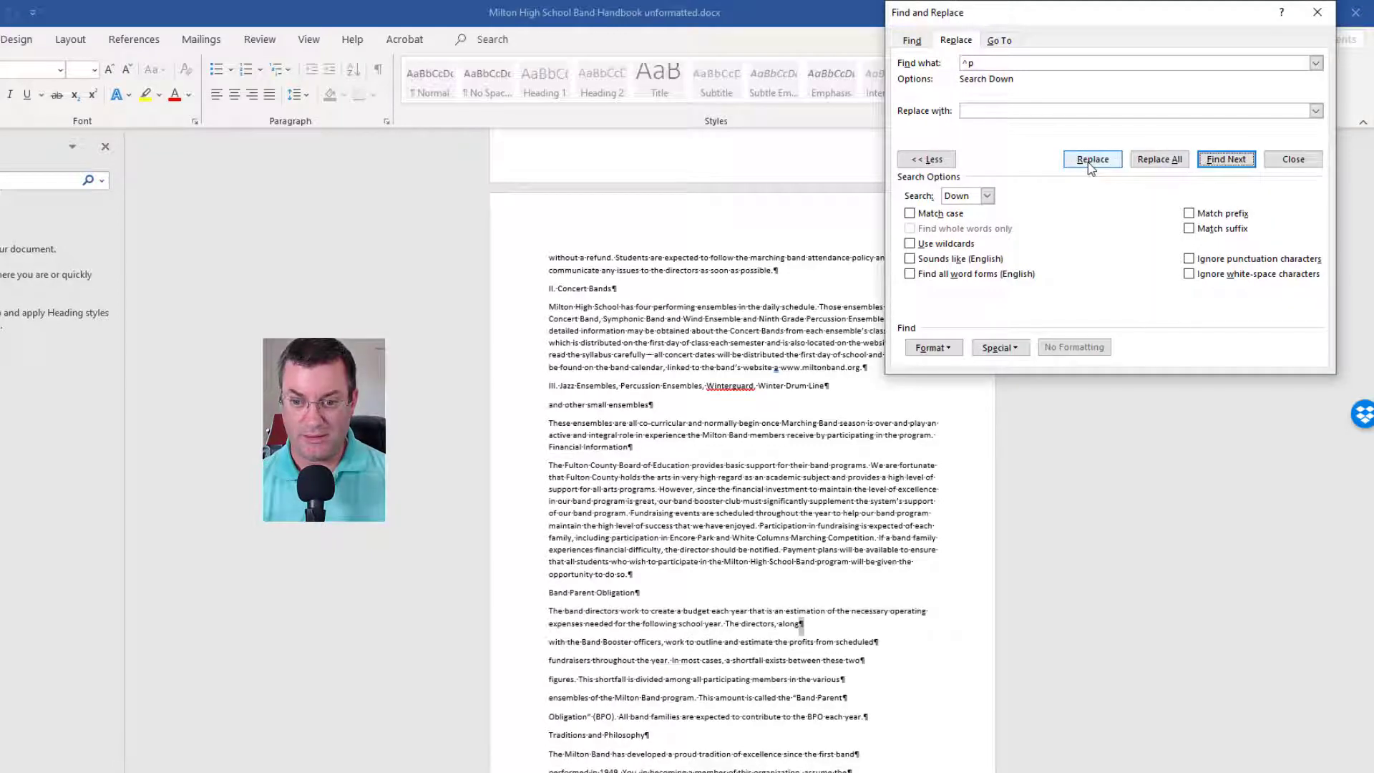
left_click(1090, 161)
left_click(1091, 160)
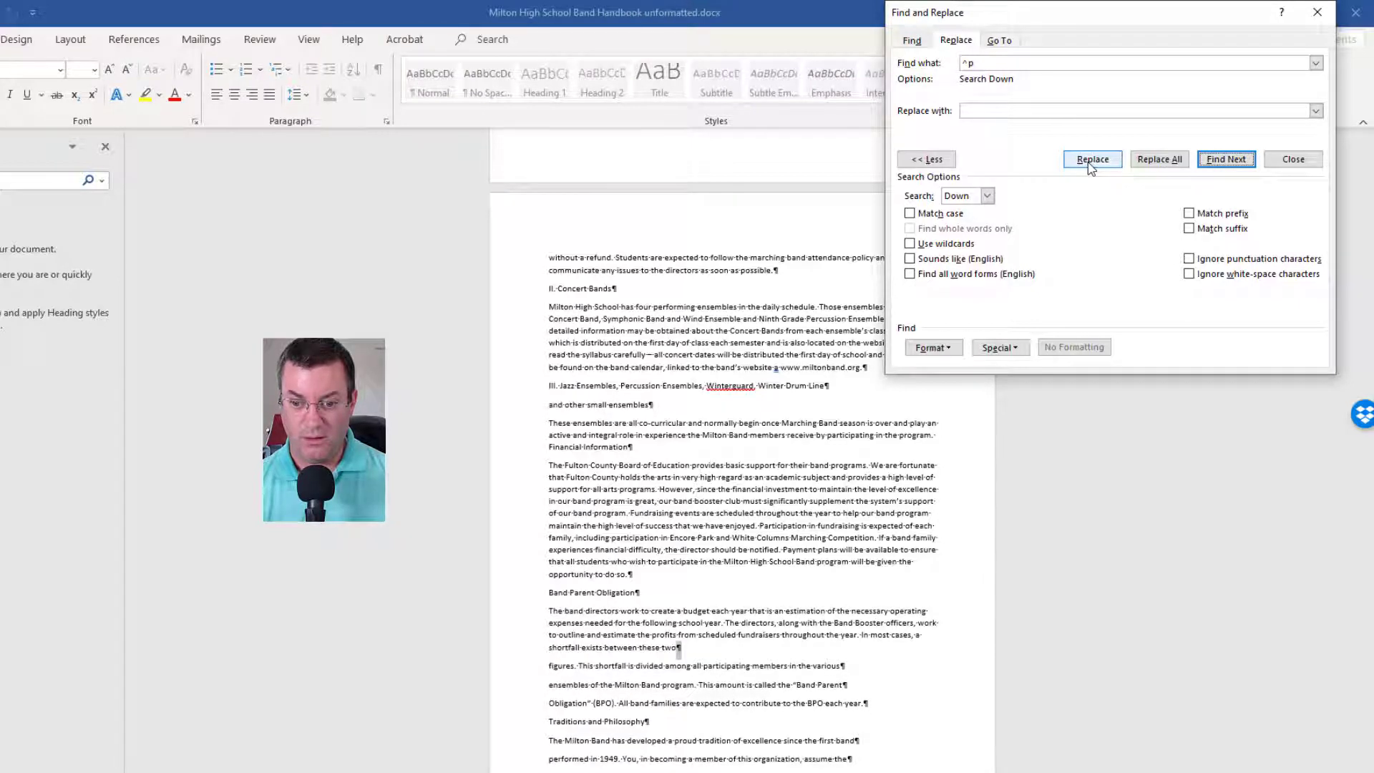
left_click(1090, 161)
left_click(1090, 160)
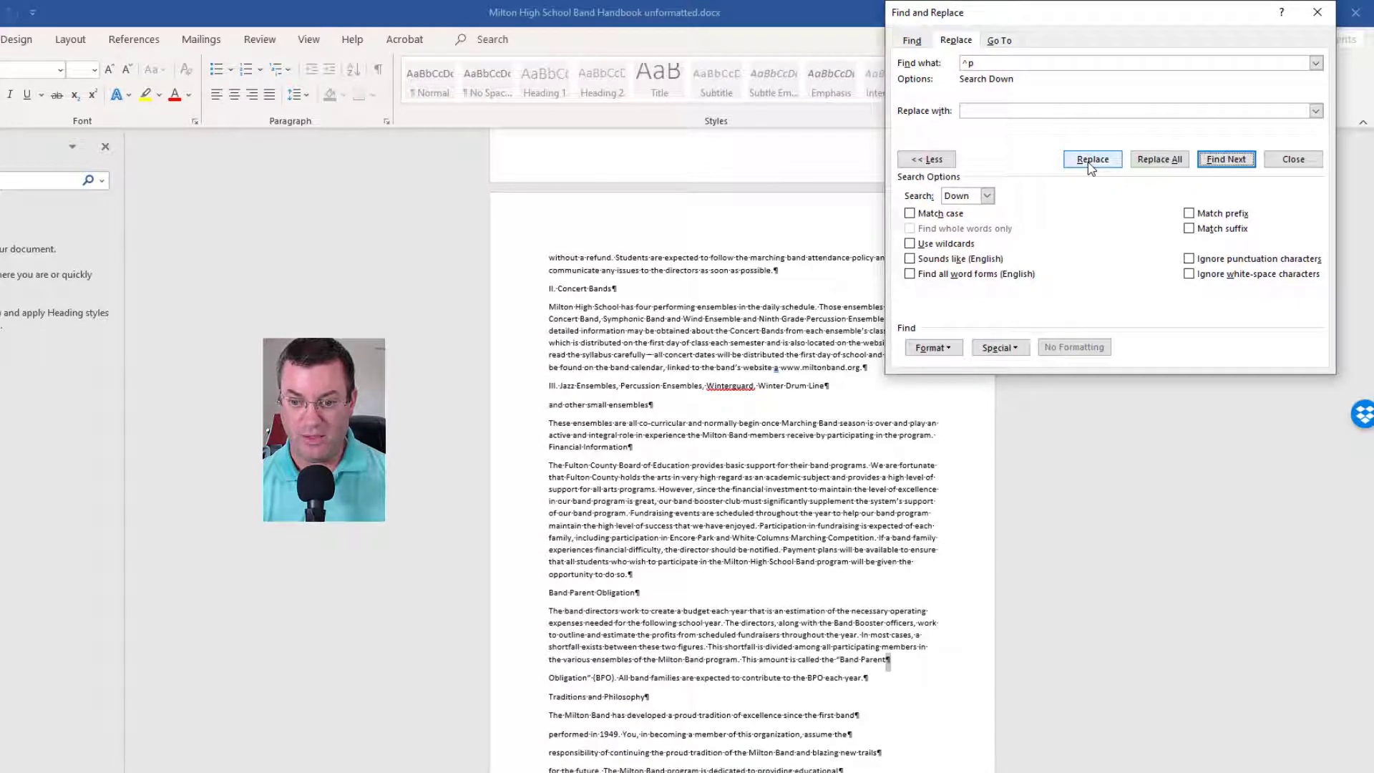
left_click(1089, 163)
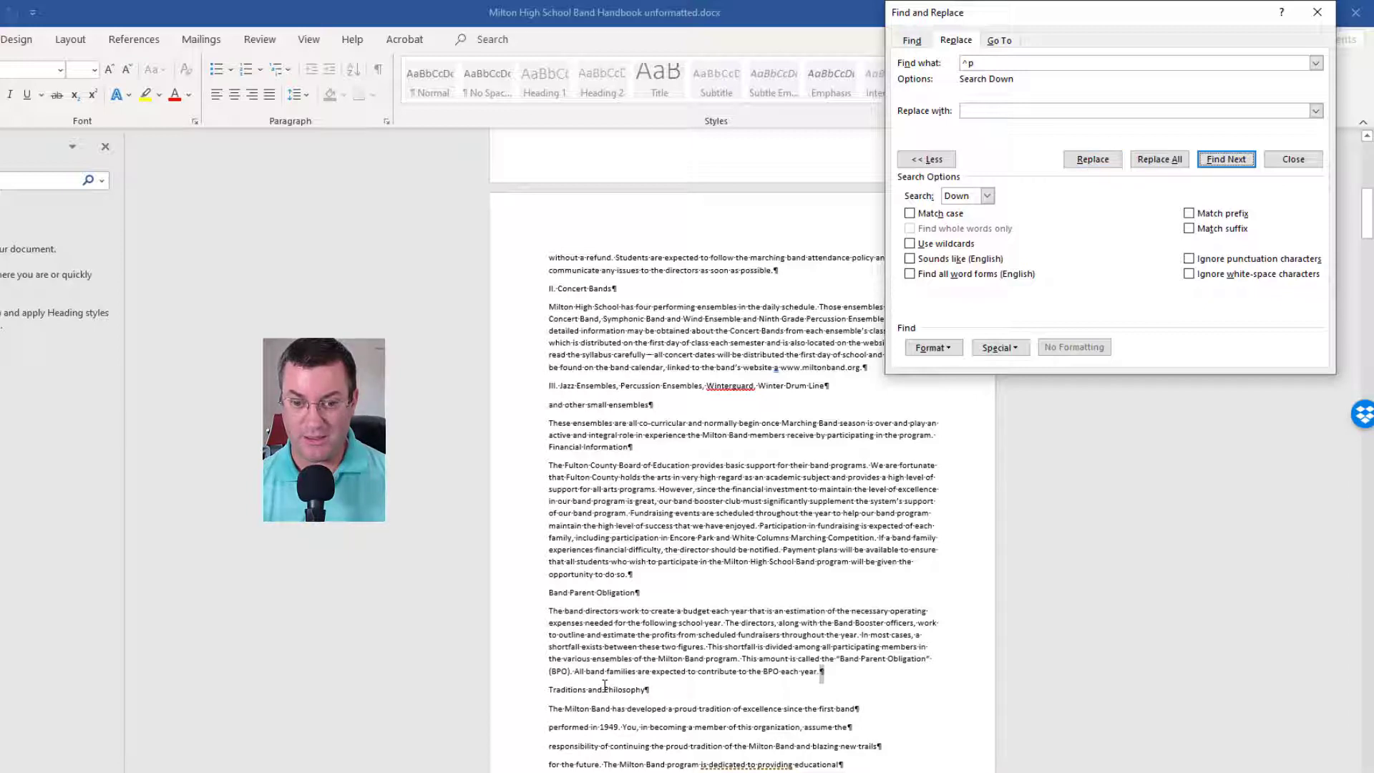
Step: Replace the Traditions and Philosophy paragraph marks after "the first band" and "assume the" with a space, keeping the heading's mark, and close Find and Replace
left_click(1238, 170)
left_click(1239, 170)
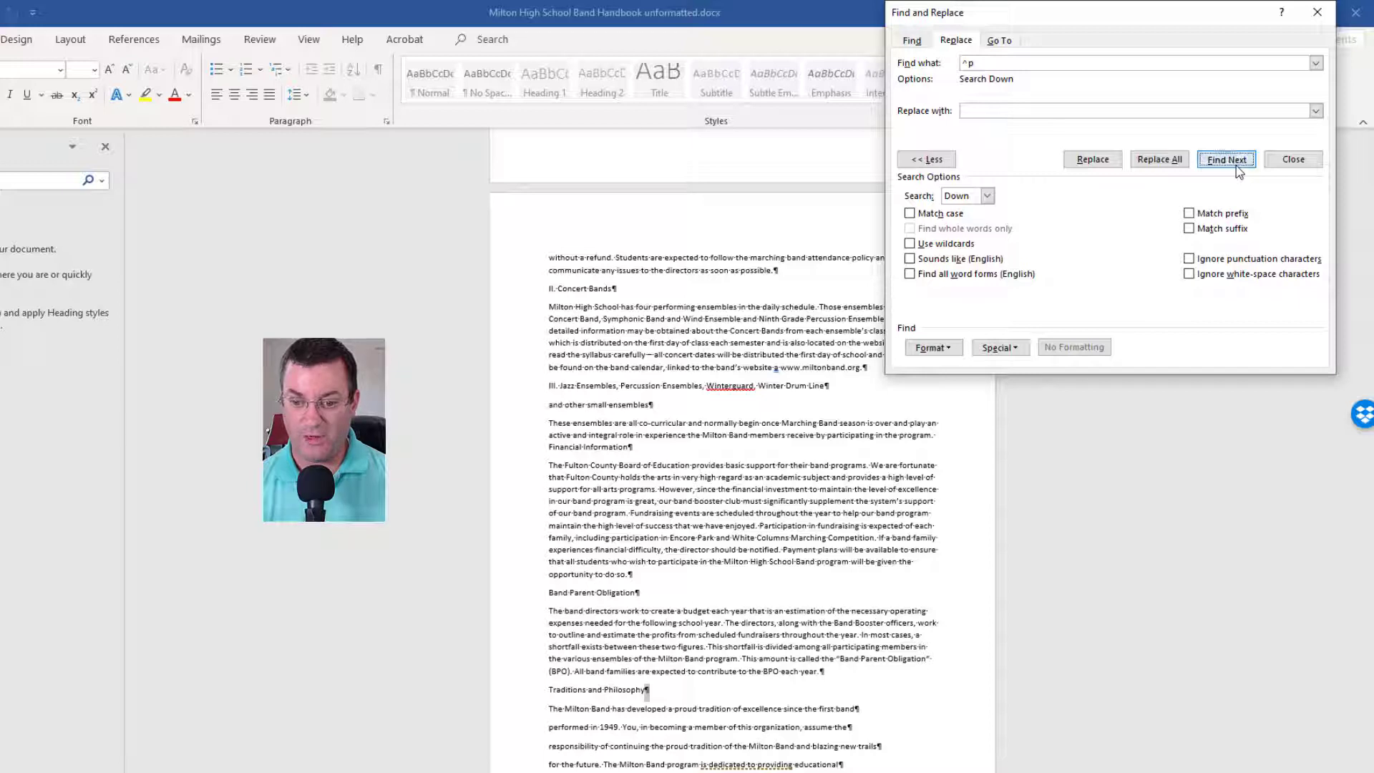
left_click(1091, 166)
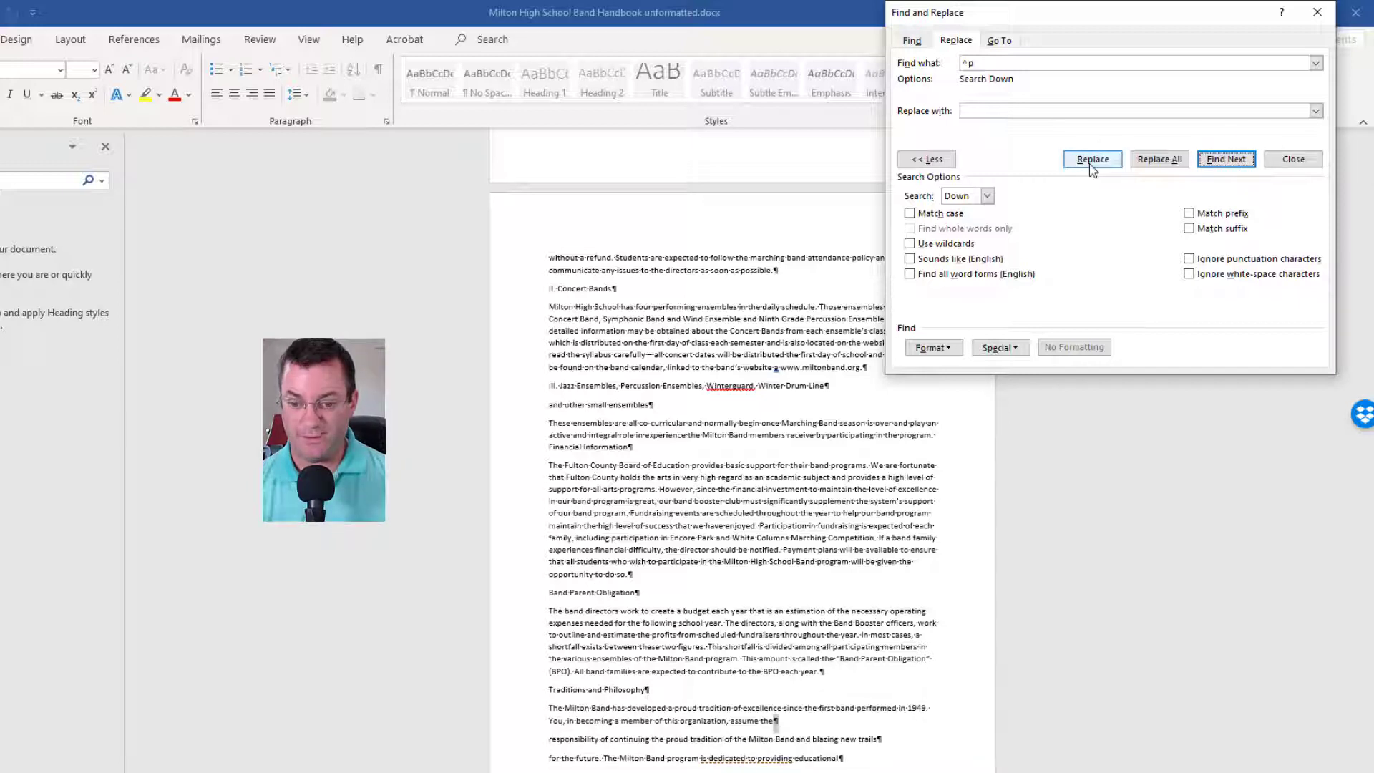
left_click(1090, 166)
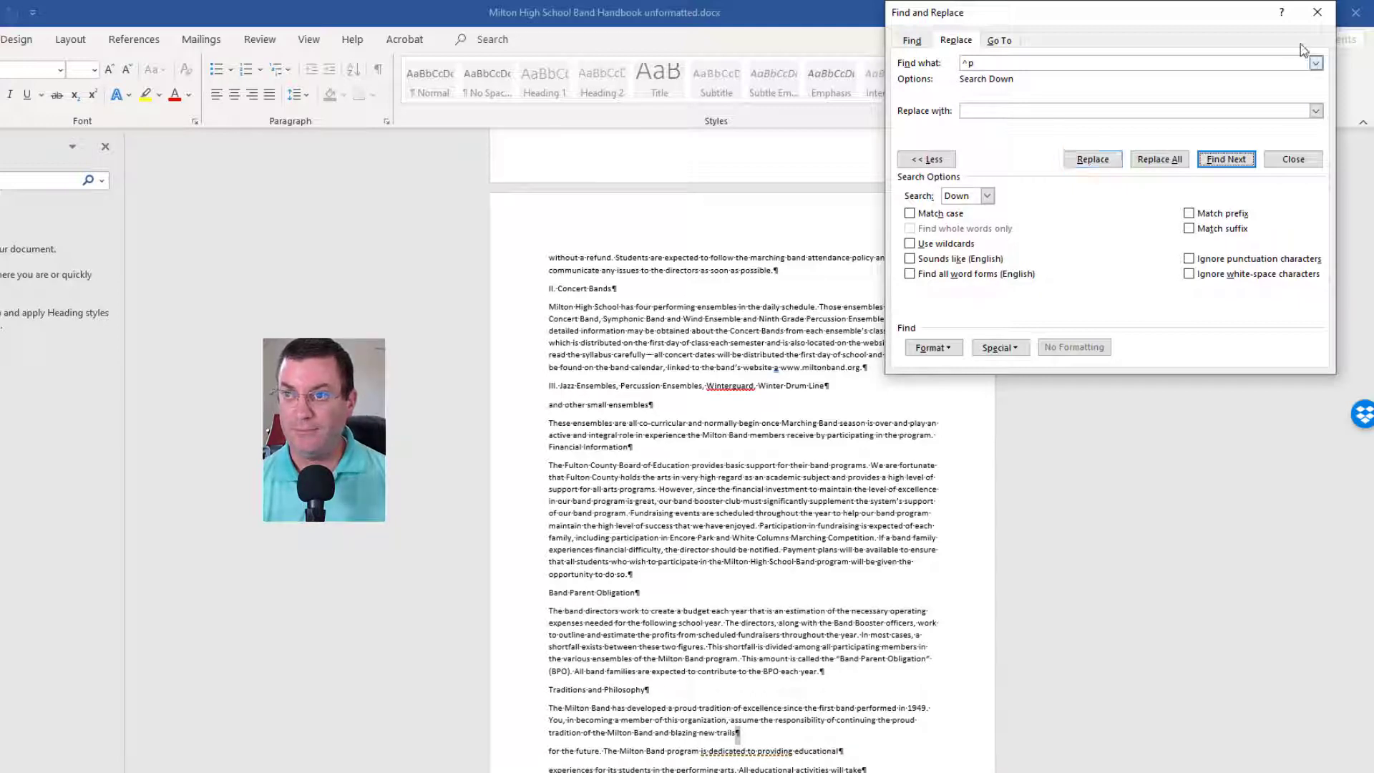
left_click(1317, 12)
Step: Apply the Title style to the "Milton High School Band Handbook" line at the start of the document
scroll(839, 501, "up", 15)
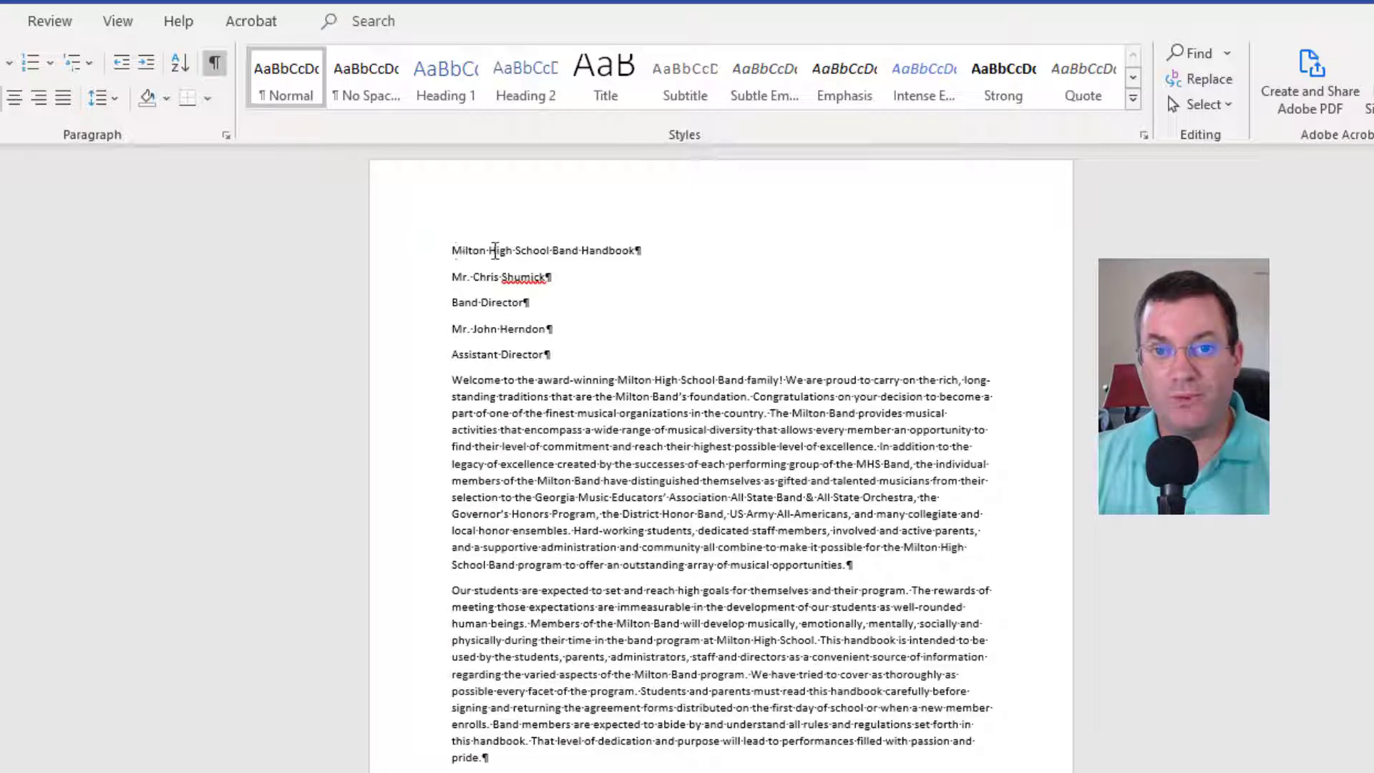
left_click_drag(452, 250, 624, 251)
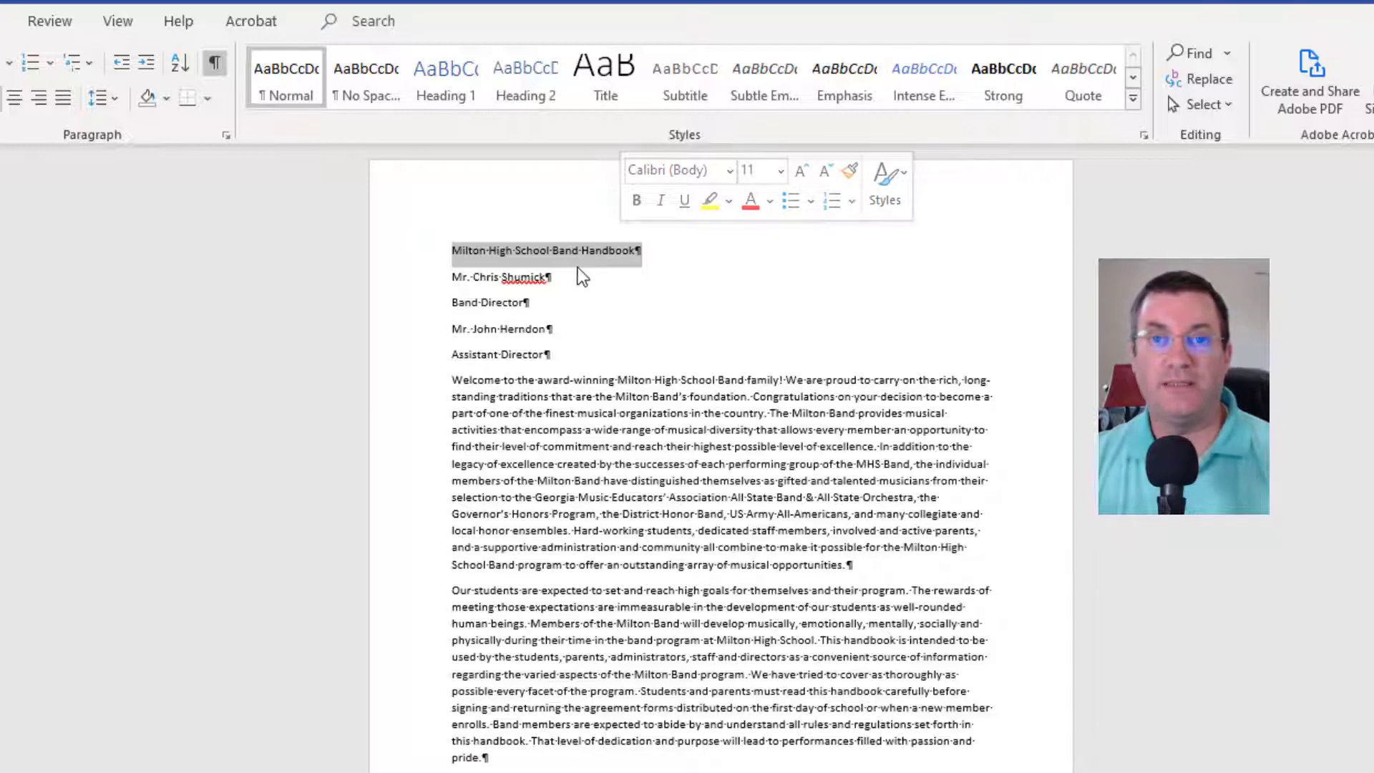
left_click(616, 80)
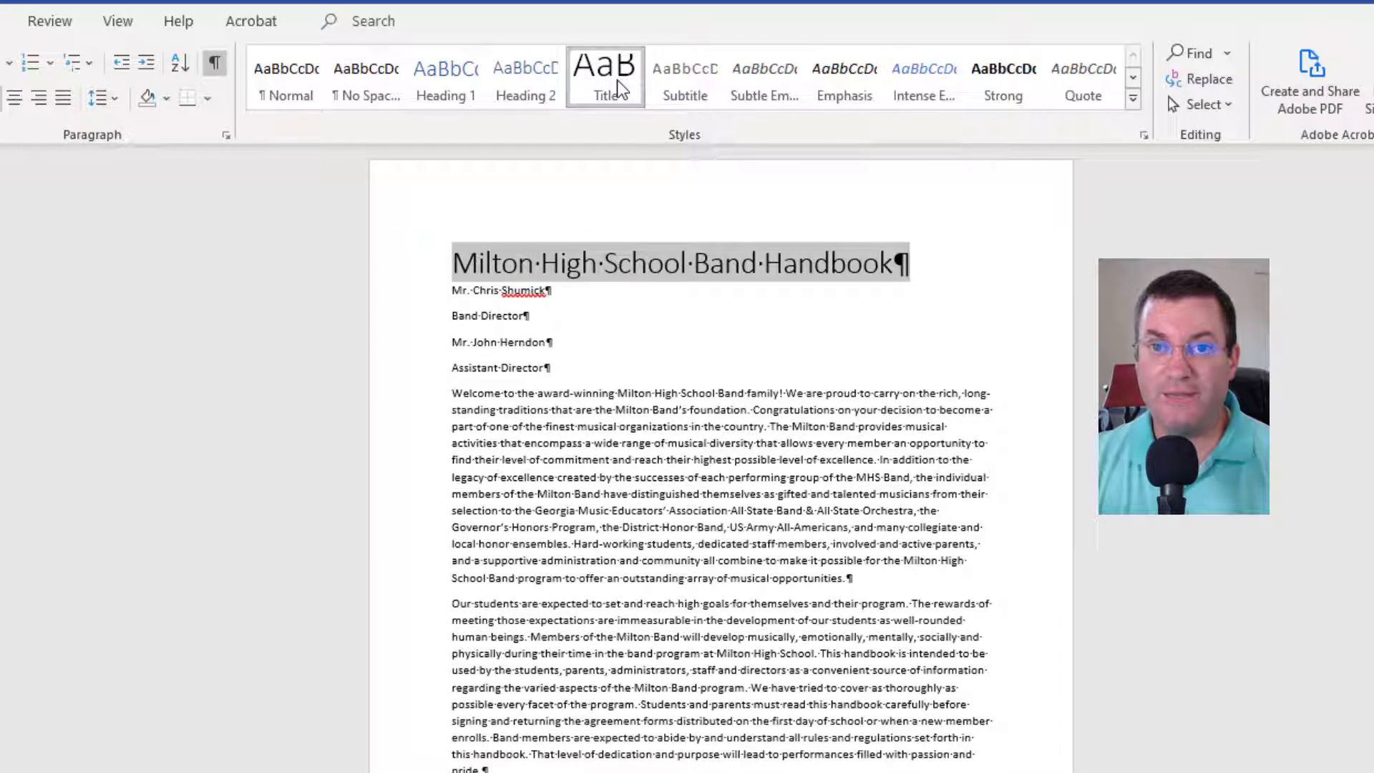
Step: Apply the Subtitle style to the four lines with the directors' names and positions under the title
left_click_drag(455, 295, 523, 324)
left_click_drag(538, 346, 553, 372)
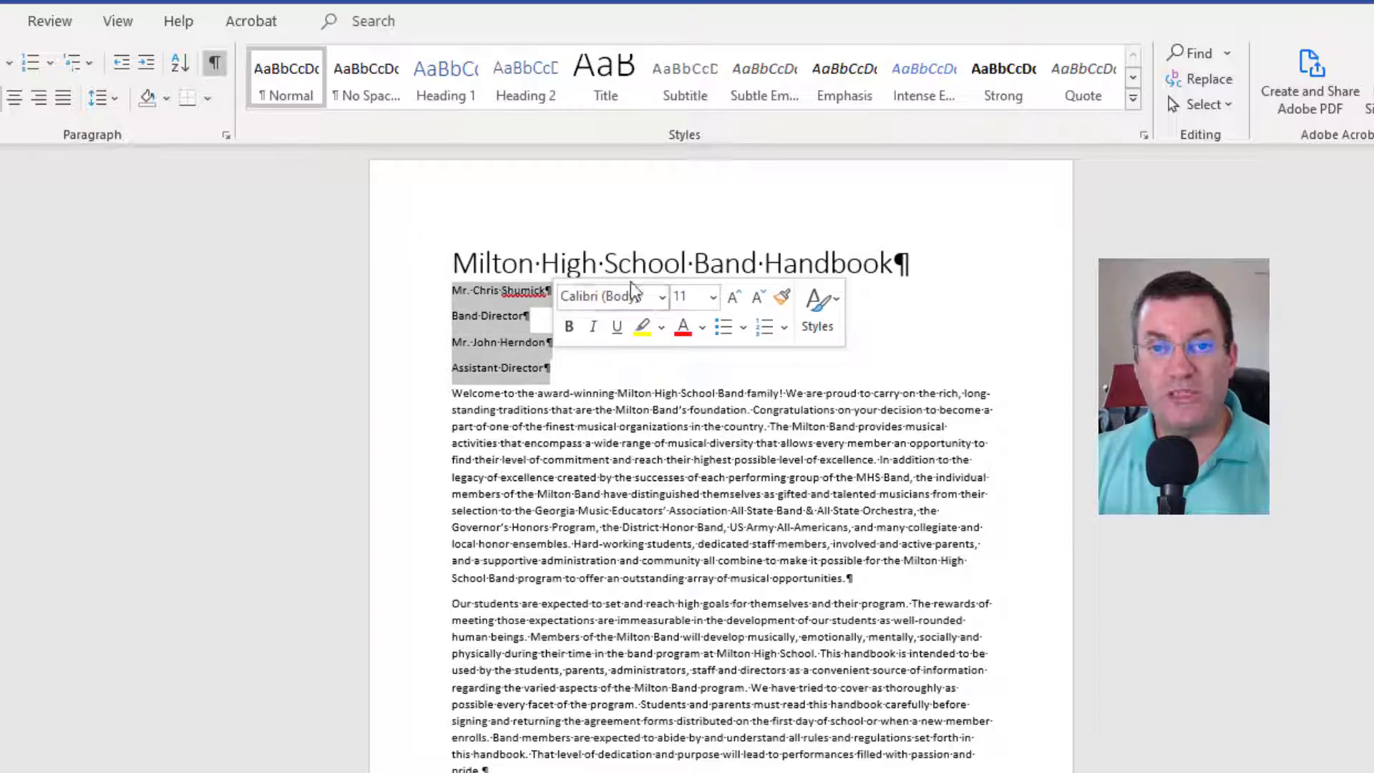
left_click(689, 86)
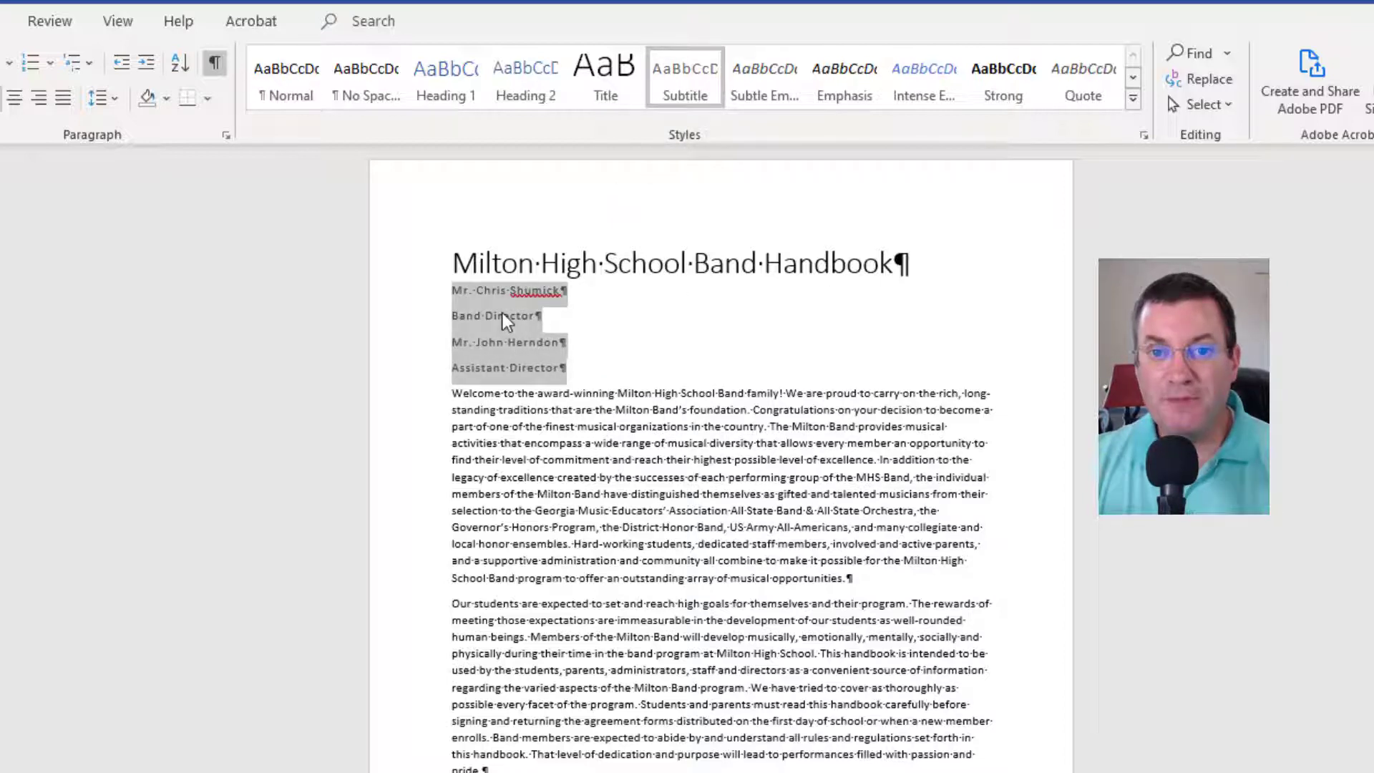
Step: Replace the paragraph mark between the first director's name and "Band Director" with a manual line break
left_click(526, 291)
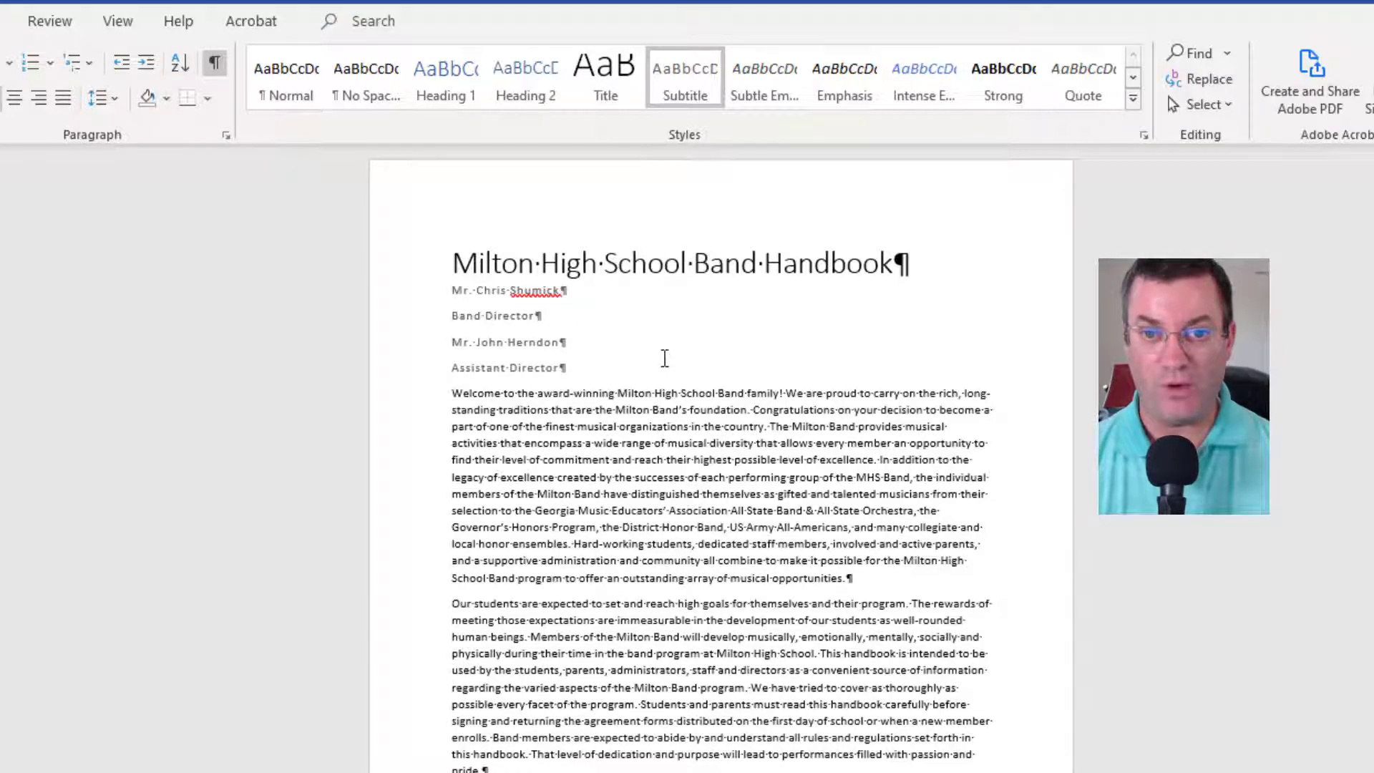
key("Delete")
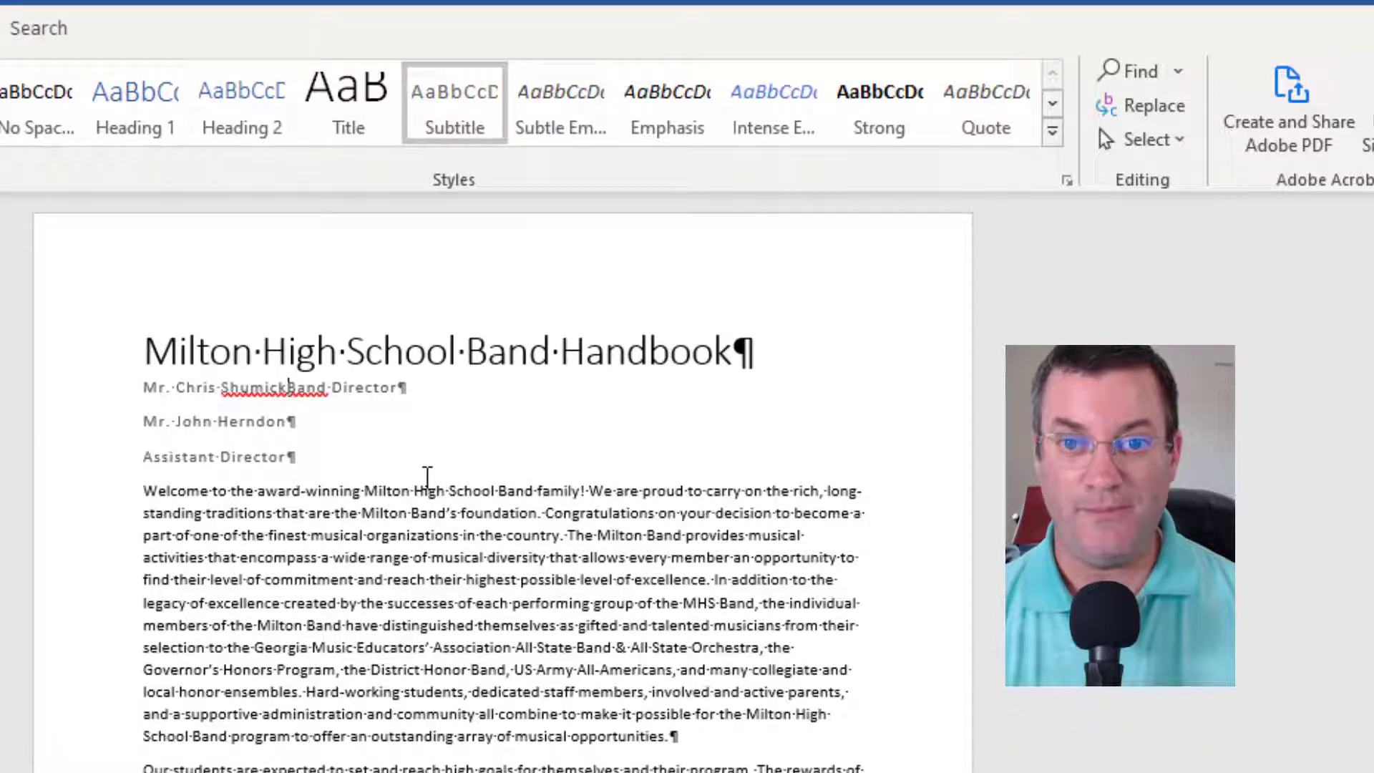
key("shift+Return")
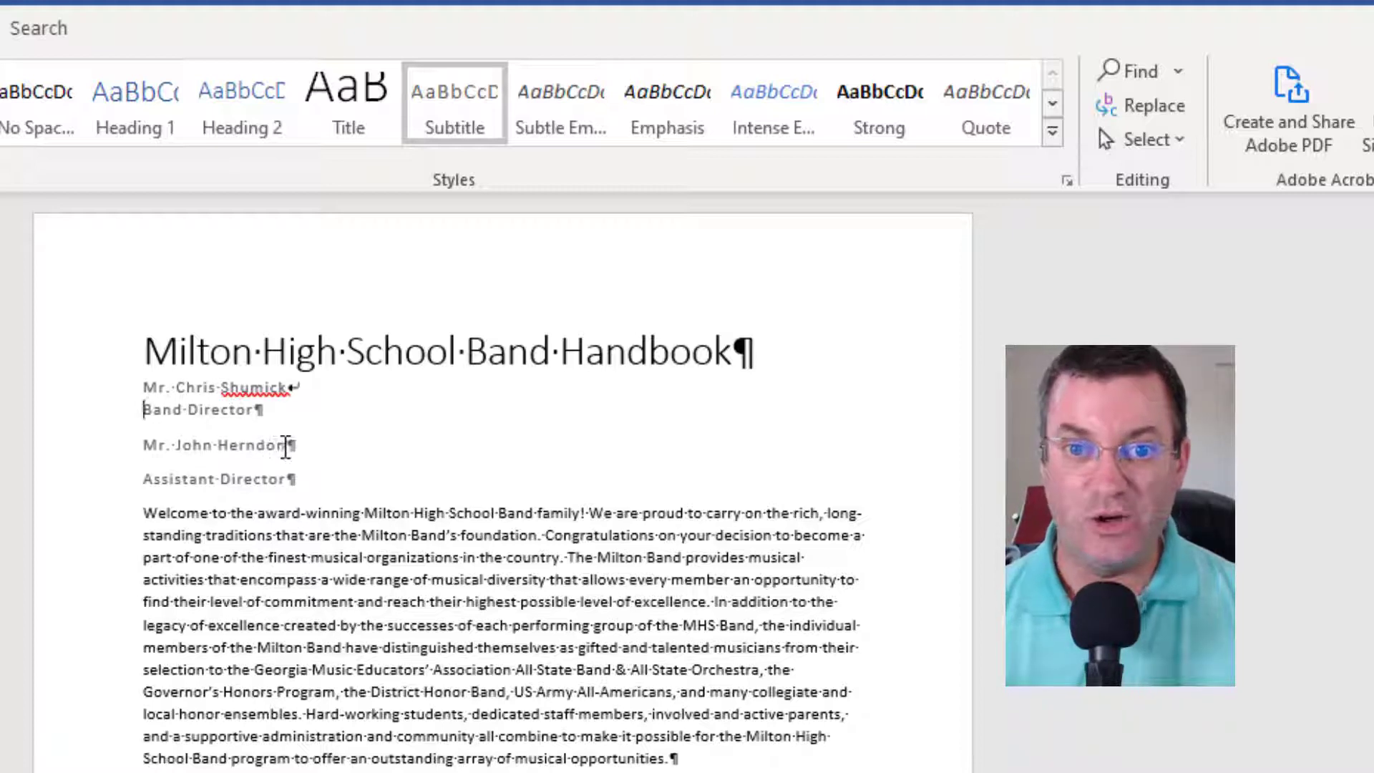
Step: Replace the paragraph mark between the second director's name and "Assistant Director" with a manual line break
left_click(346, 452)
key("Delete")
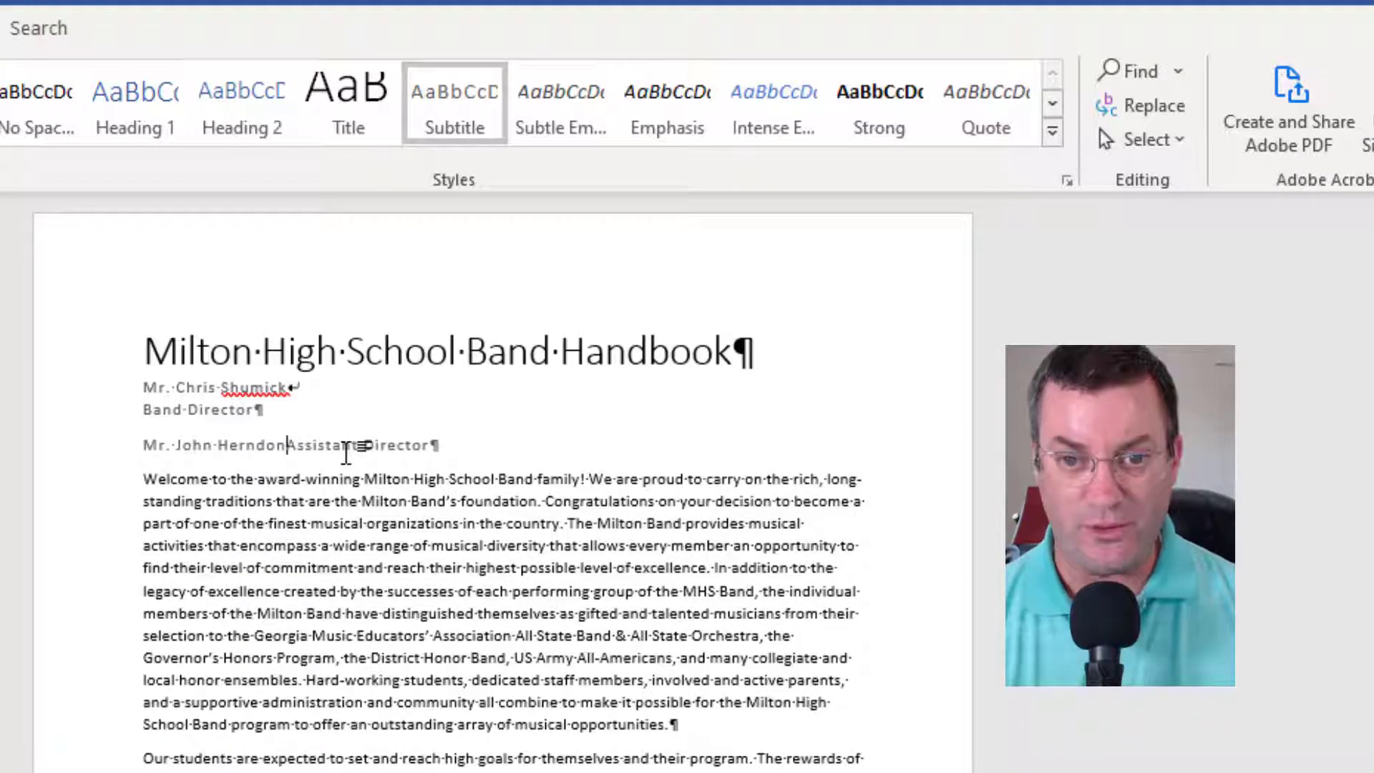
key("shift+Return")
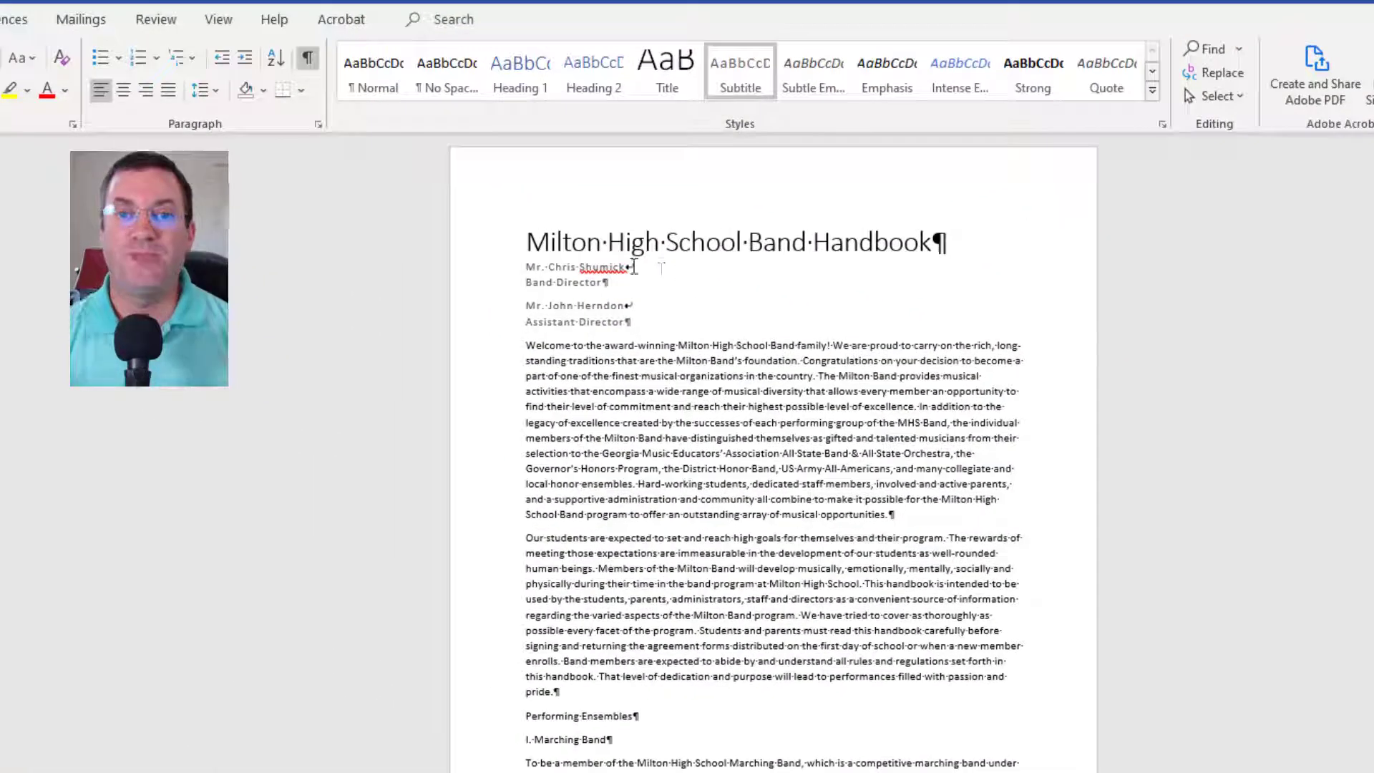
left_click(627, 243)
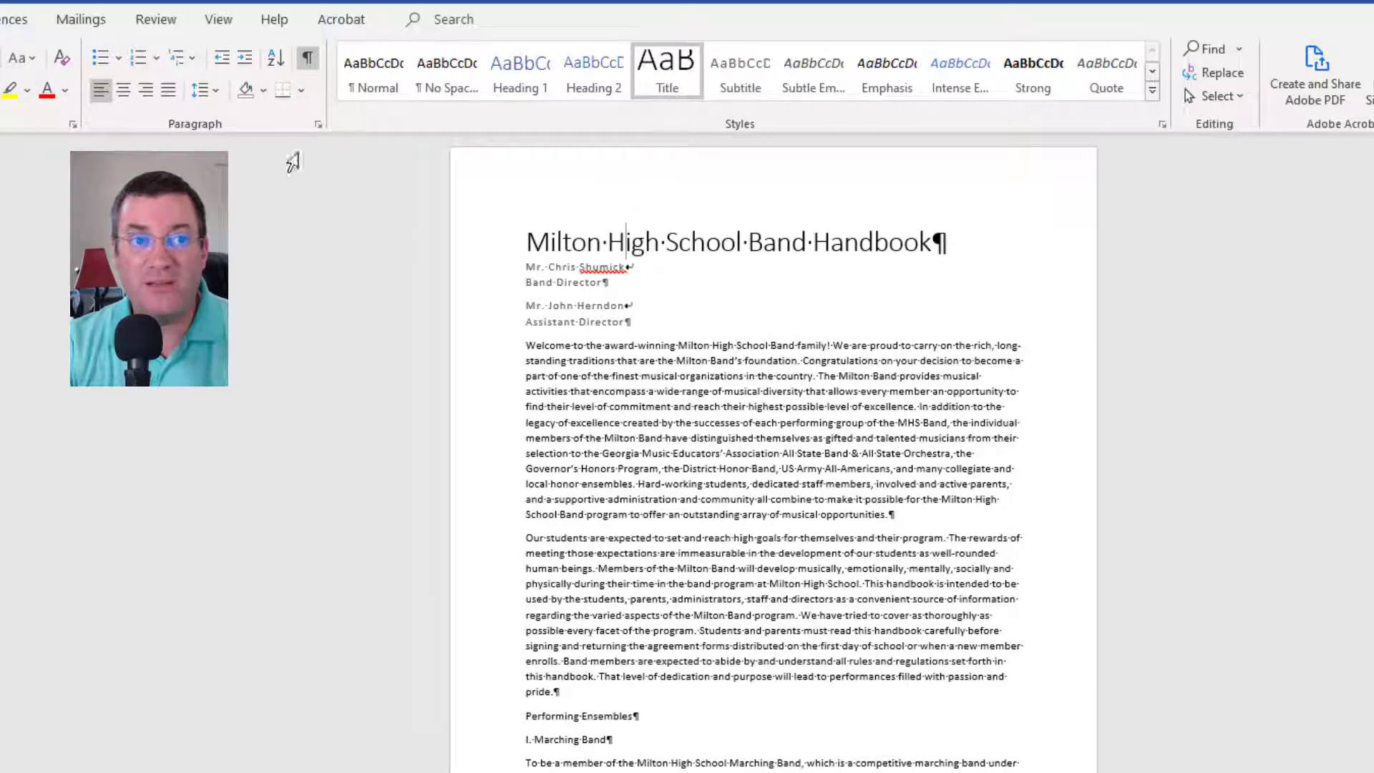
Step: Center the "Milton High School Band Handbook" title line
left_click(126, 91)
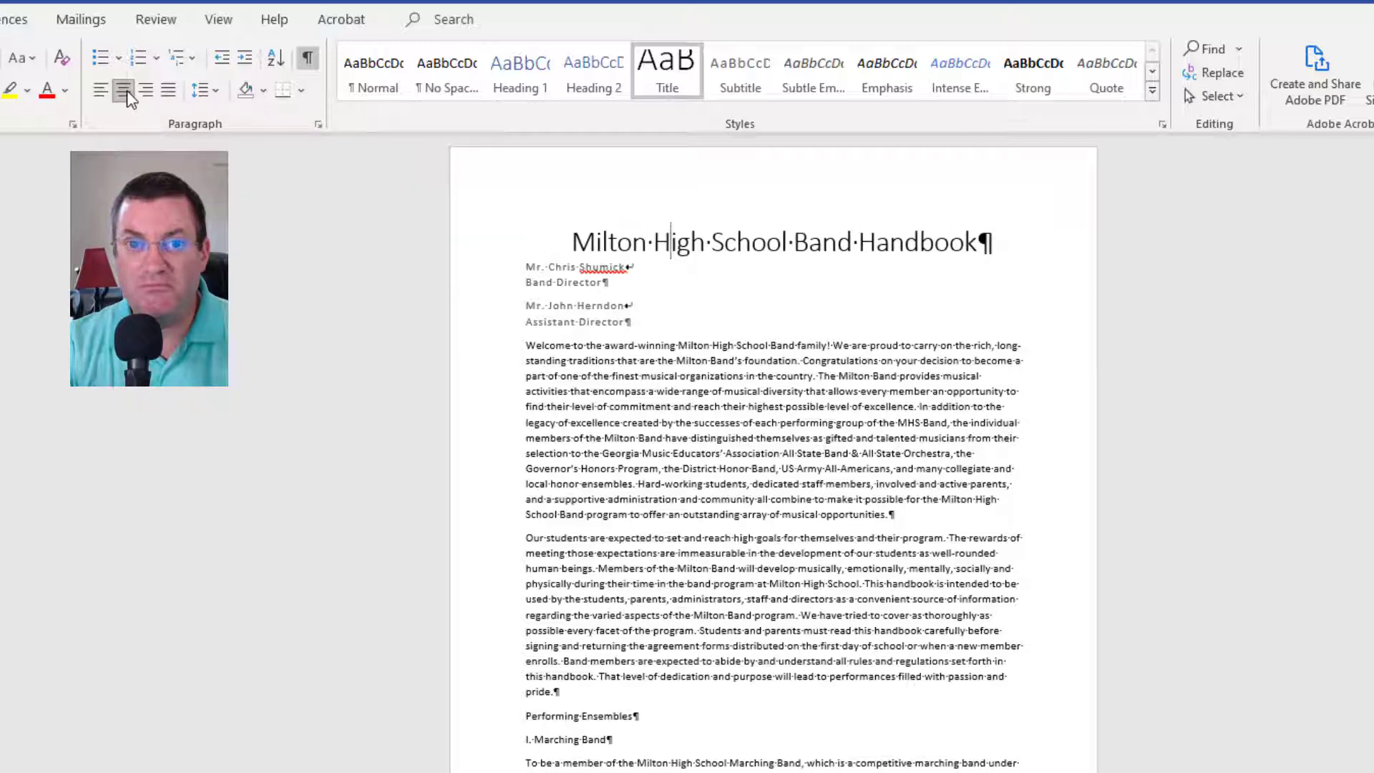
left_click(561, 268)
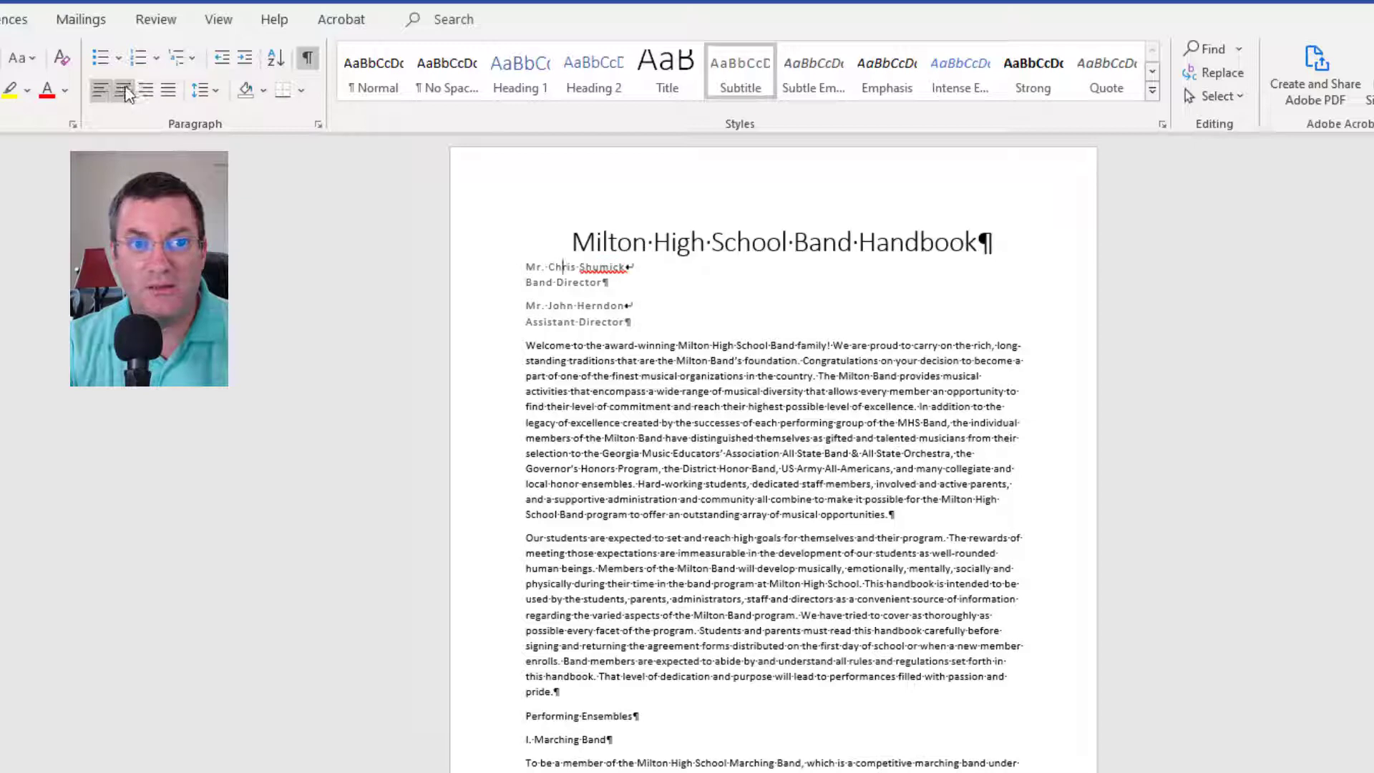
left_click(124, 91)
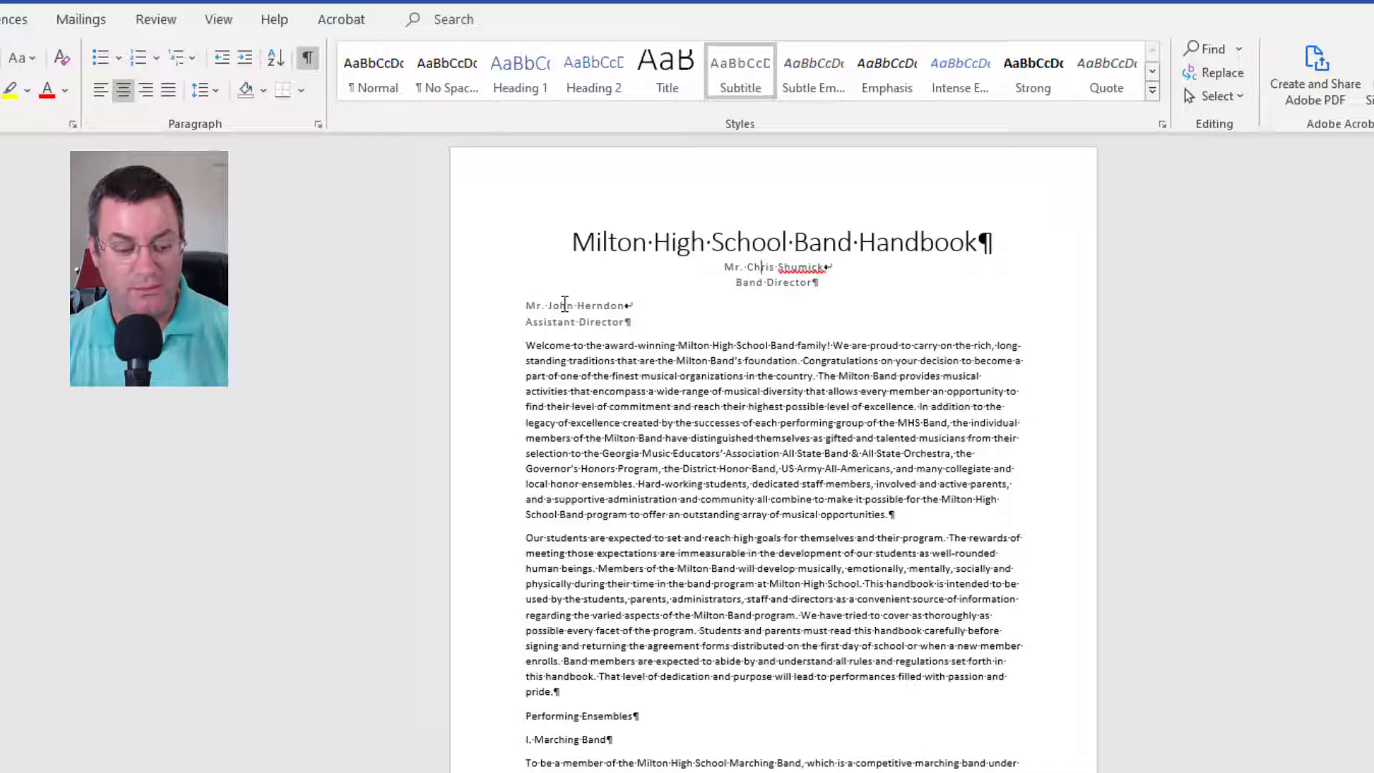
key("ctrl+l")
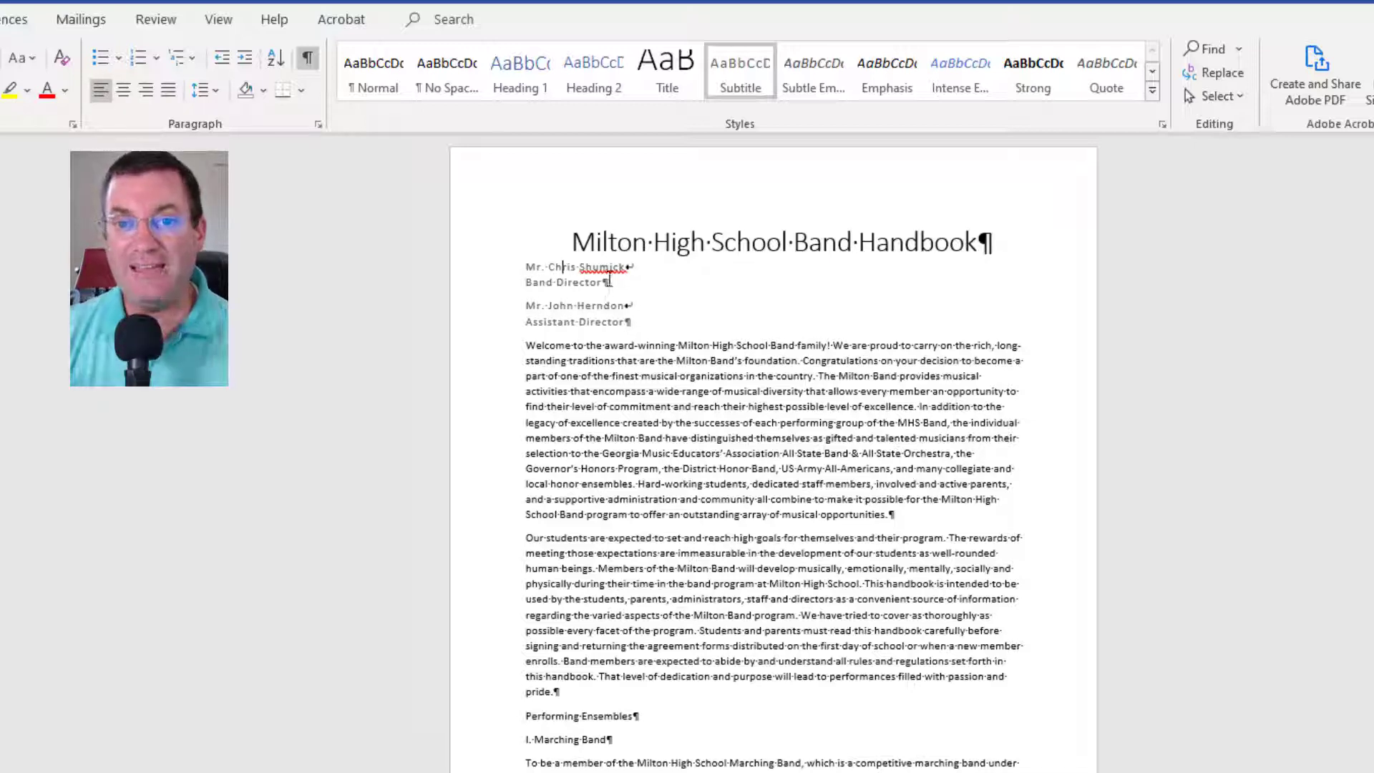
Step: Modify the Subtitle style to be centered, with the Abadi font at 12 pt
right_click(744, 85)
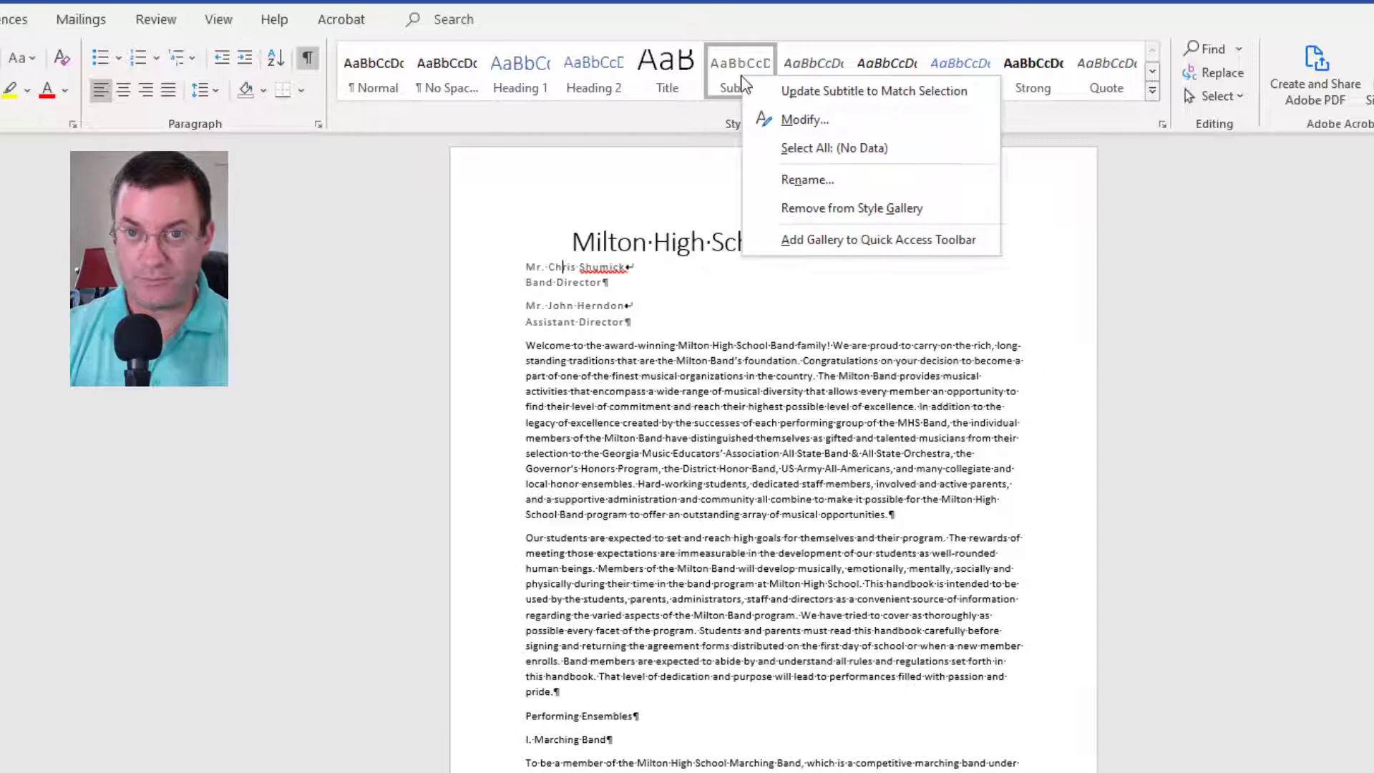
left_click(789, 120)
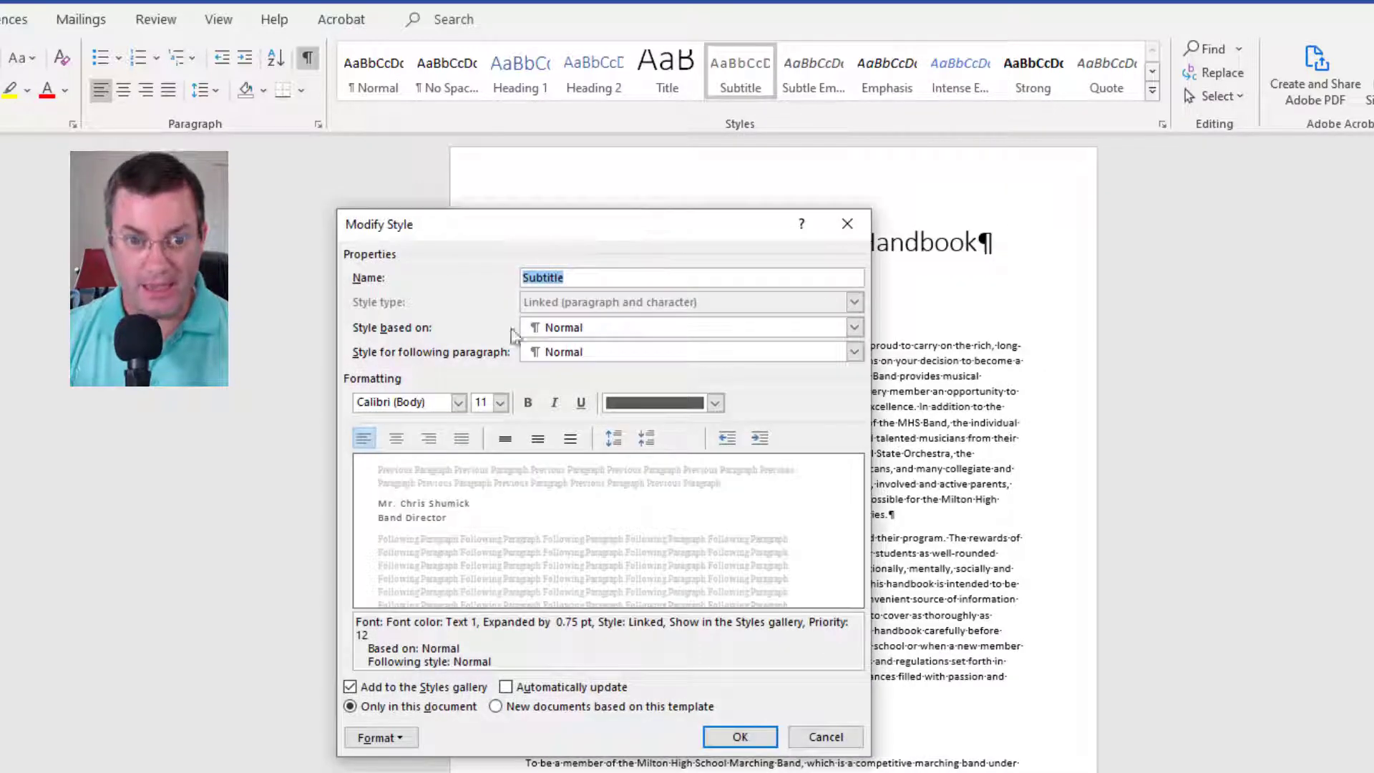
left_click(397, 442)
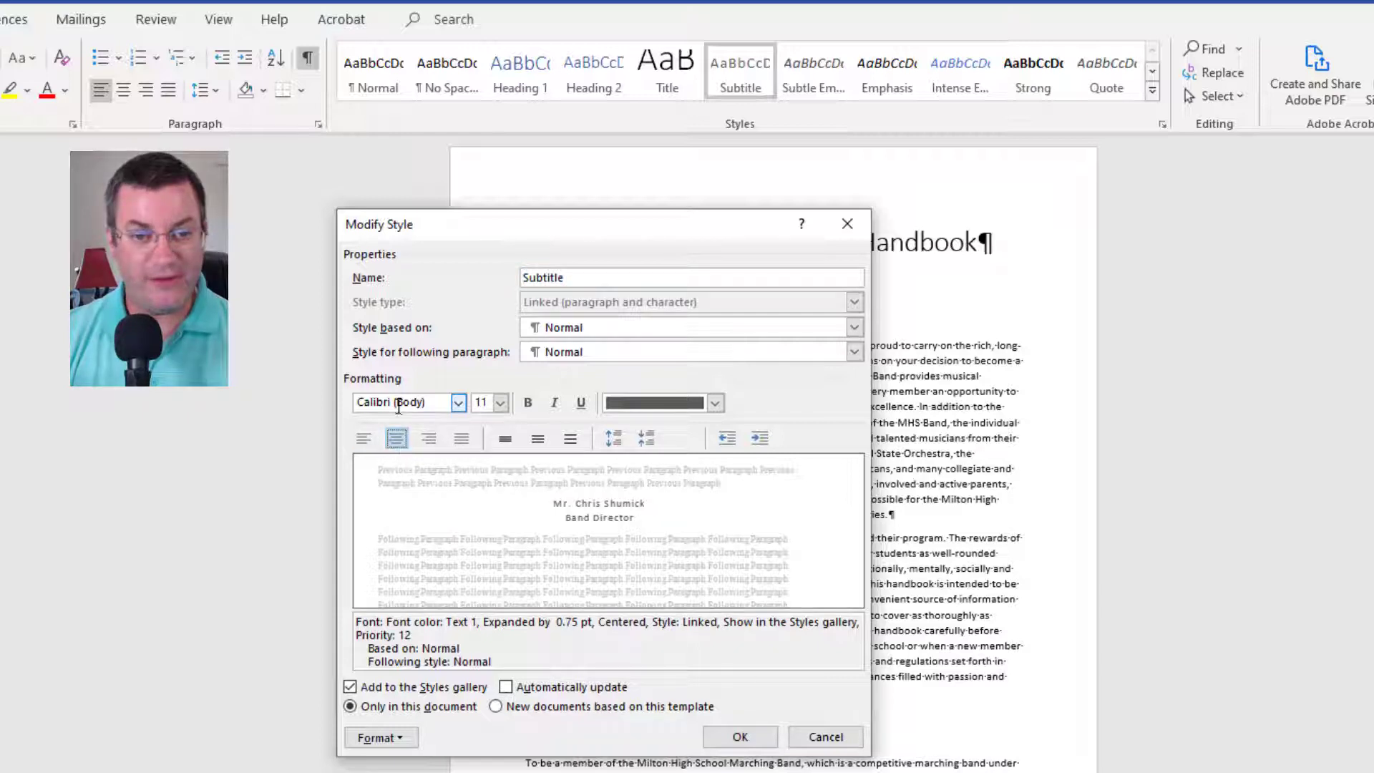
left_click(458, 404)
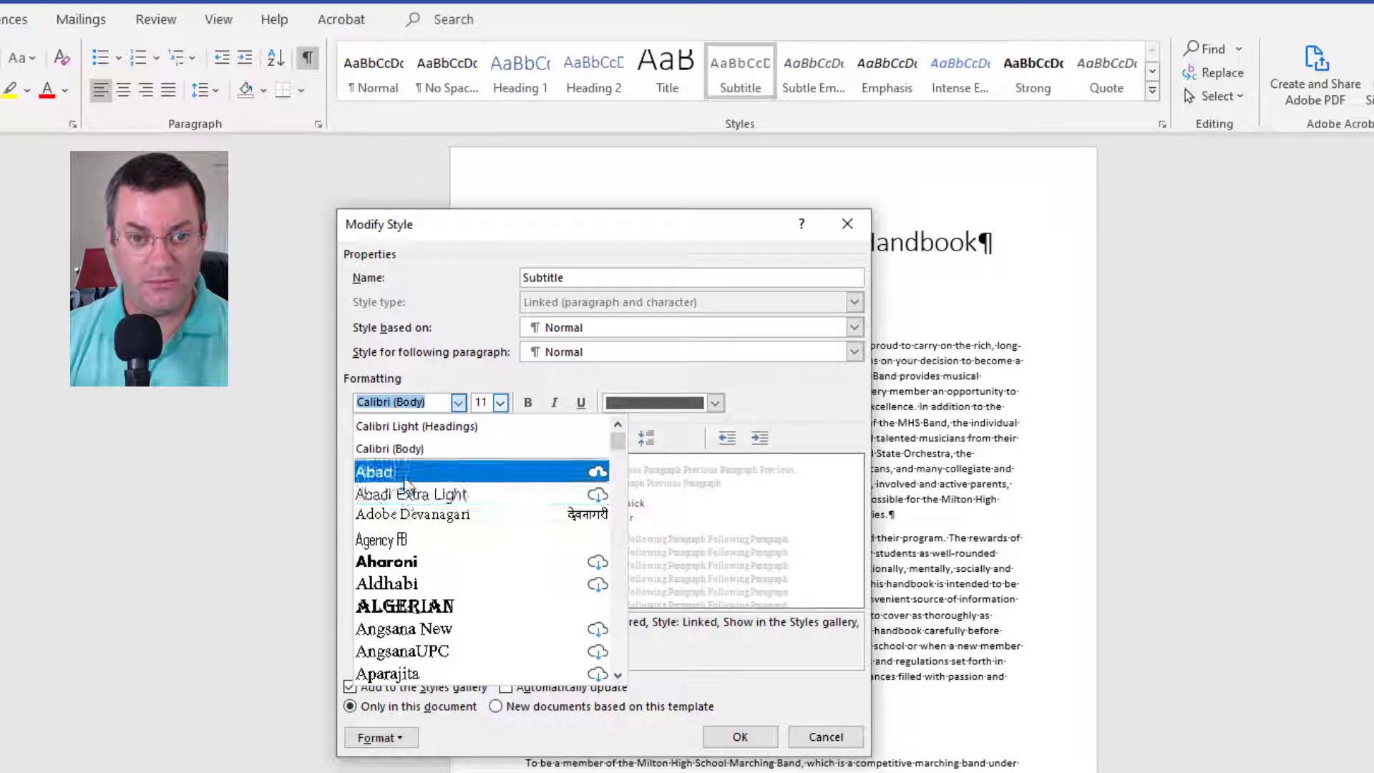
left_click(397, 472)
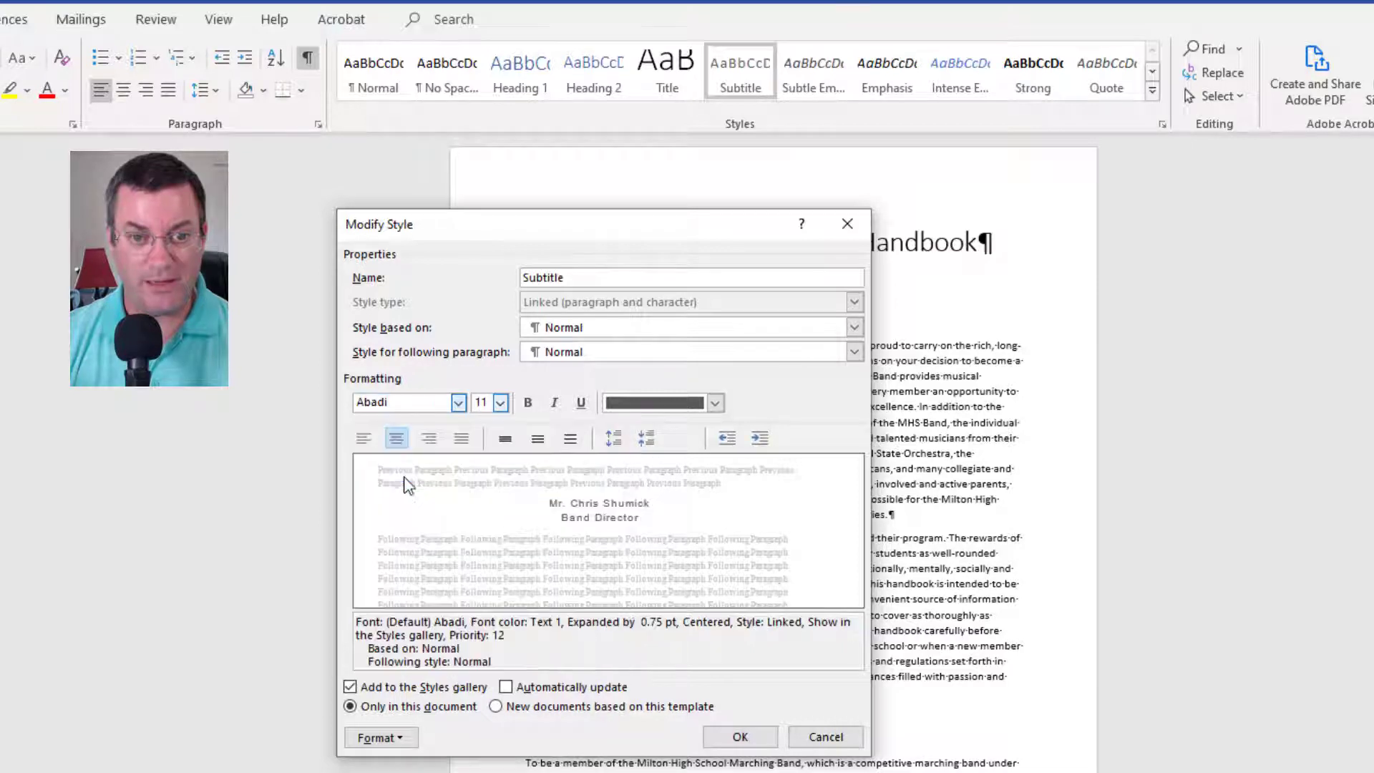
left_click(500, 403)
left_click(480, 479)
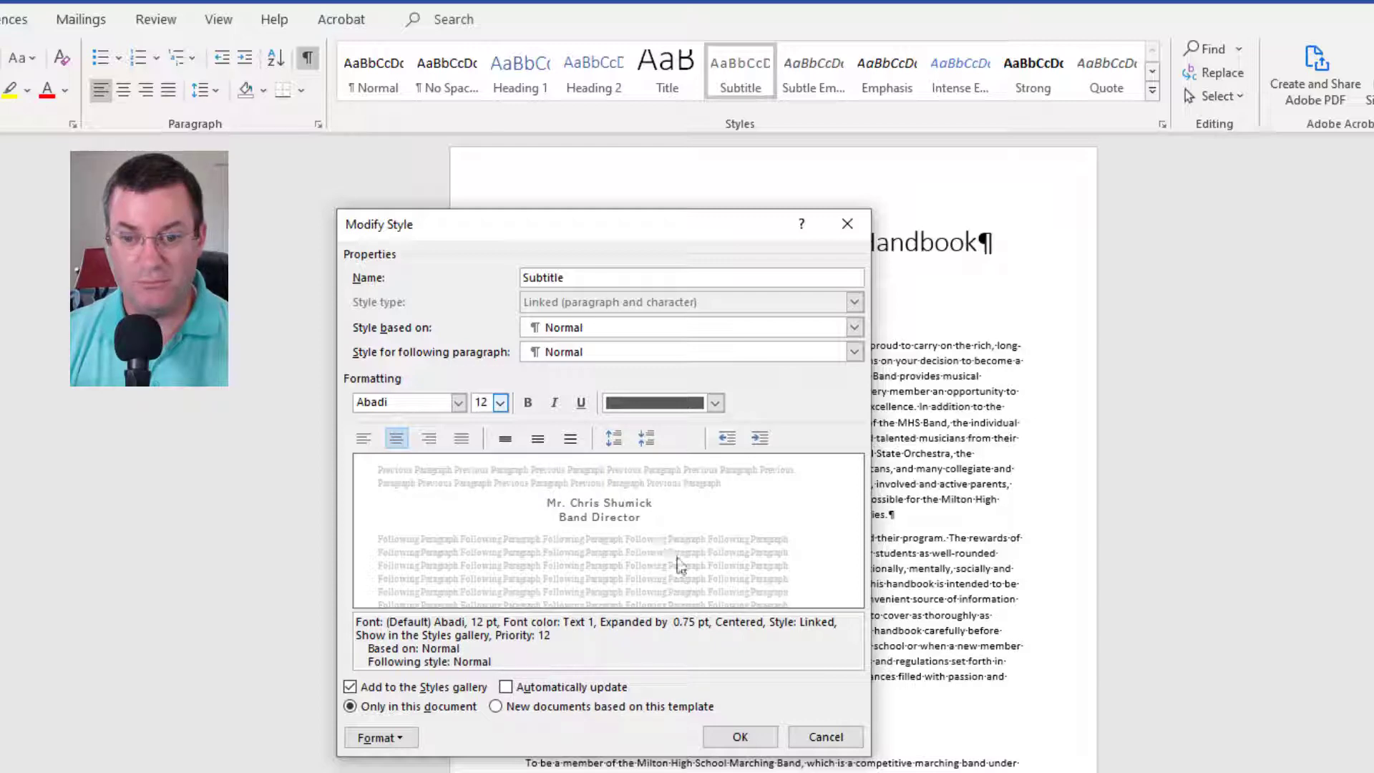
left_click(745, 743)
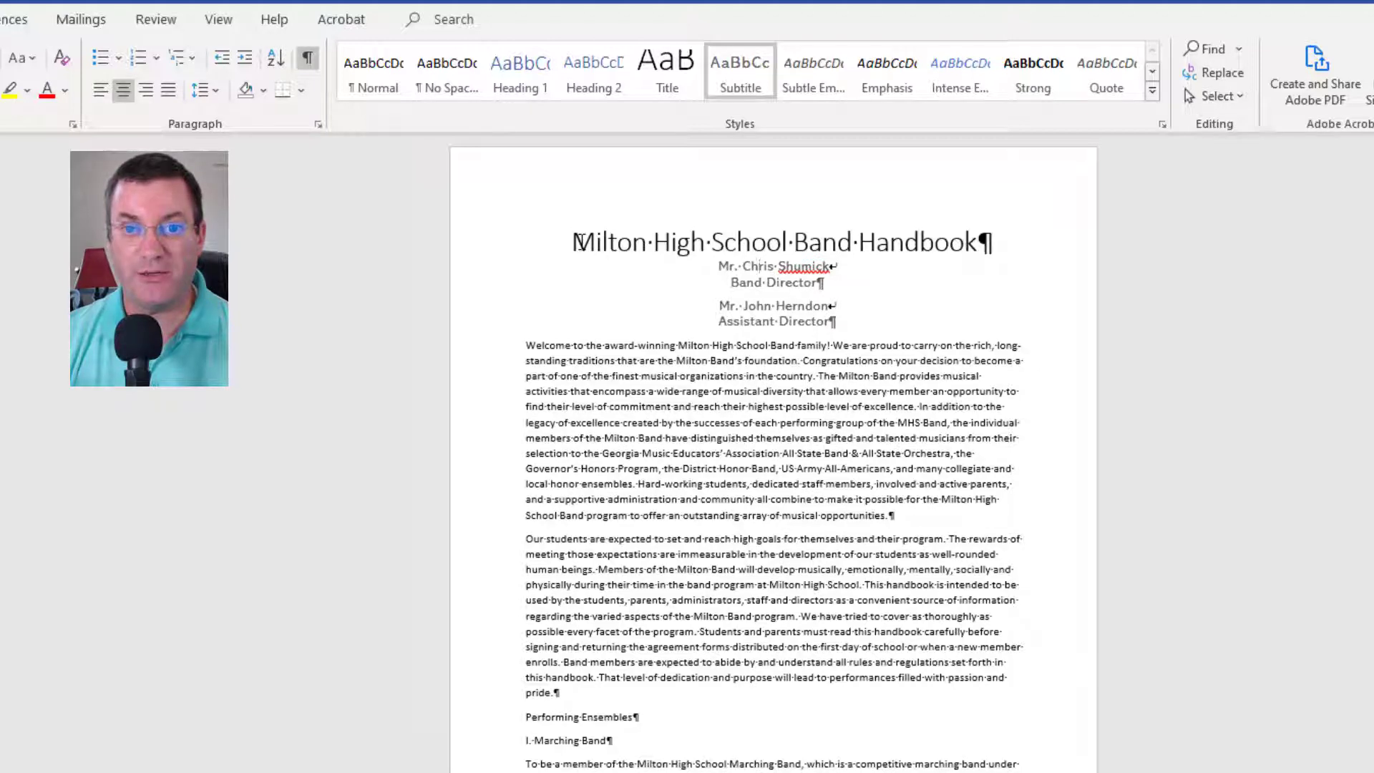
Step: Modify the Title style to be bold at 24 pt
left_click(608, 242)
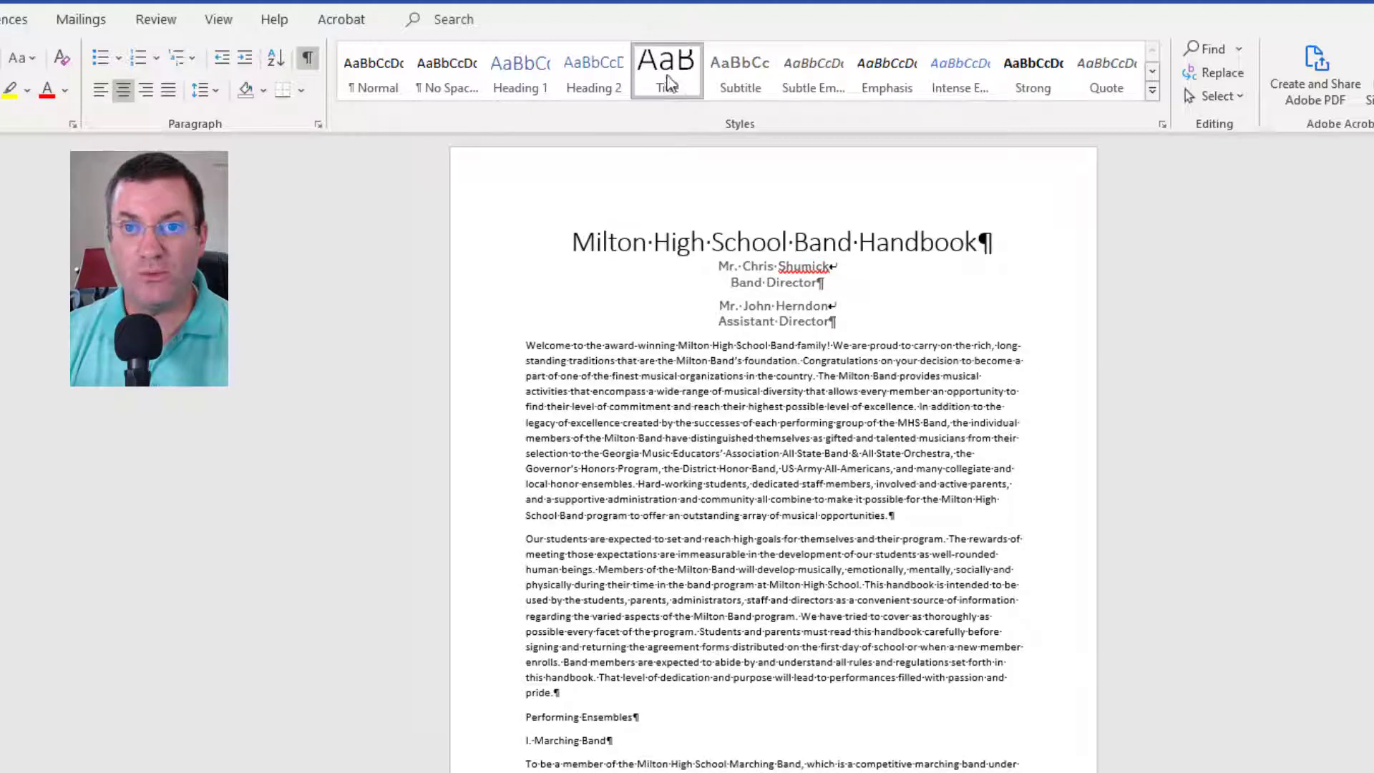
right_click(667, 82)
left_click(692, 117)
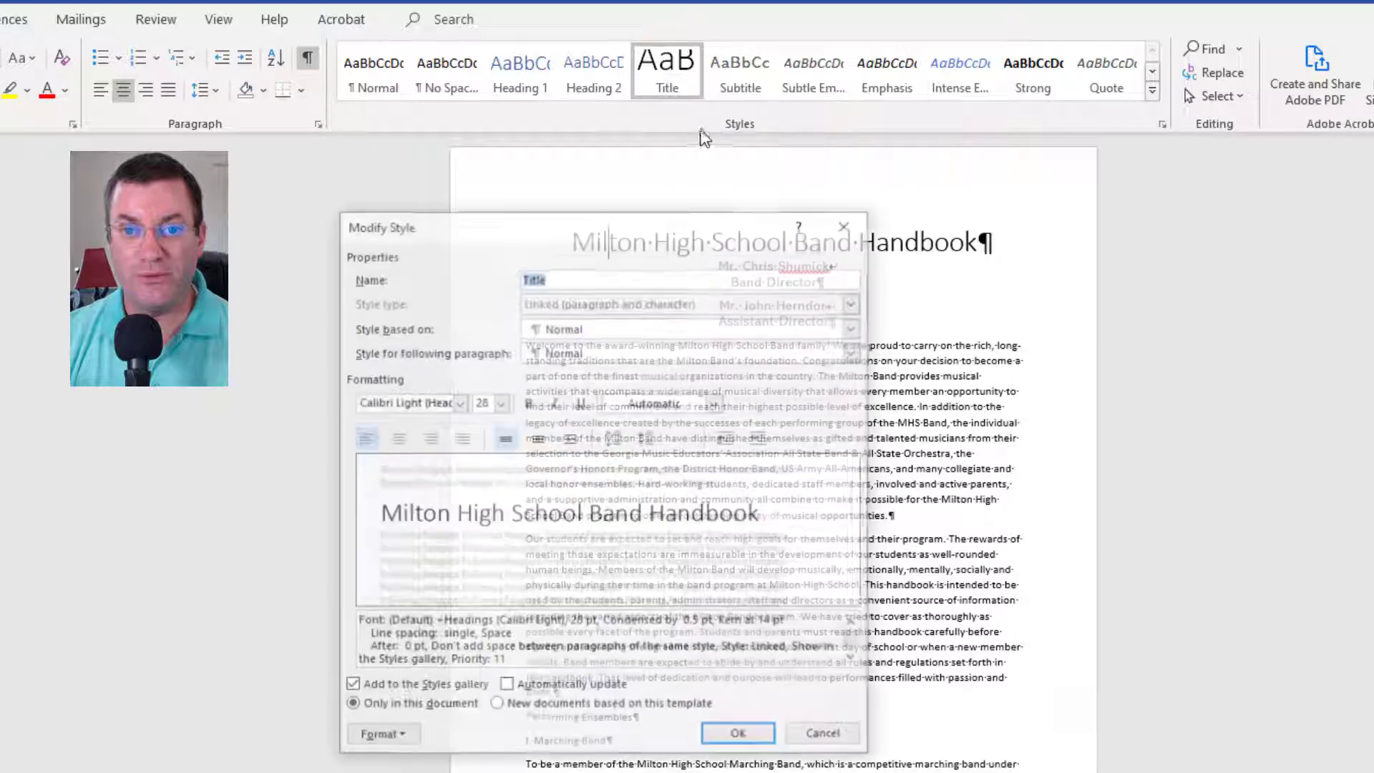
left_click(528, 403)
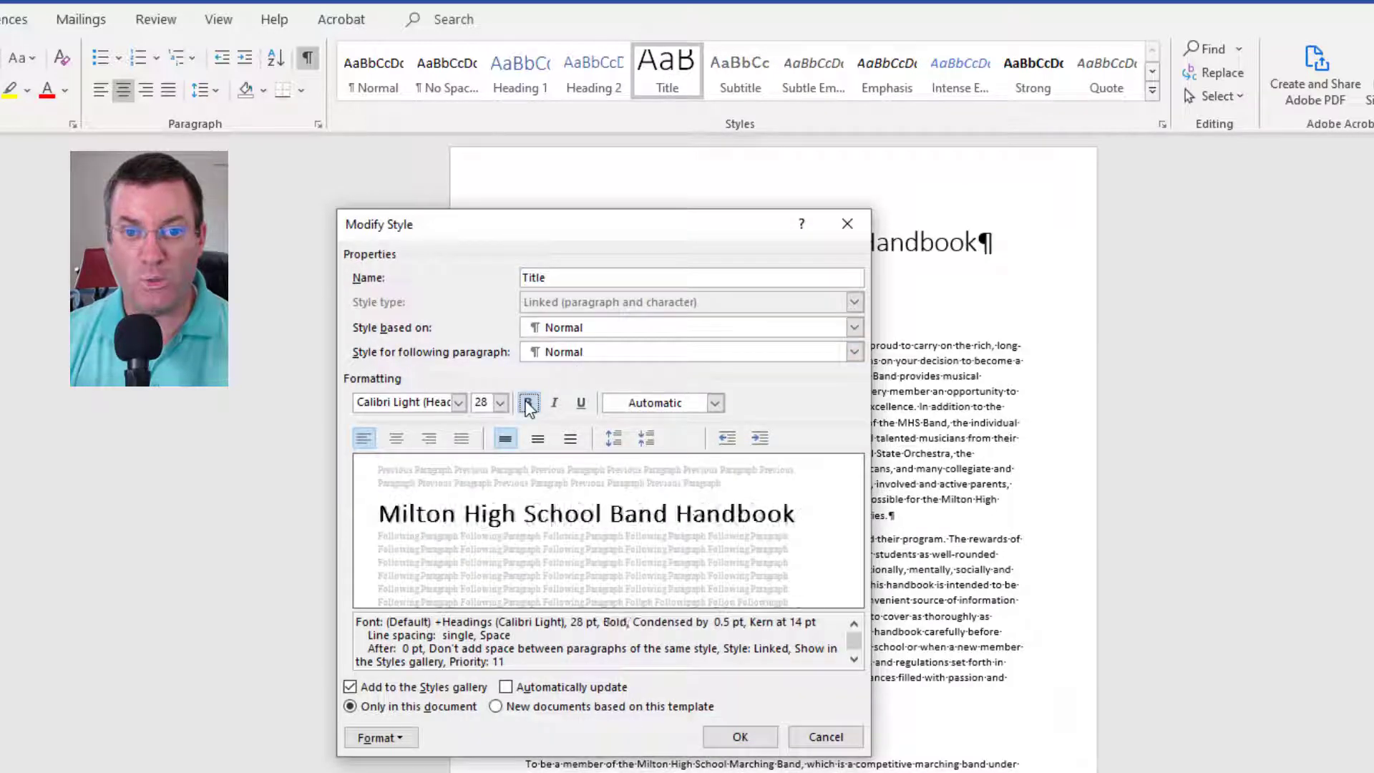
left_click(501, 403)
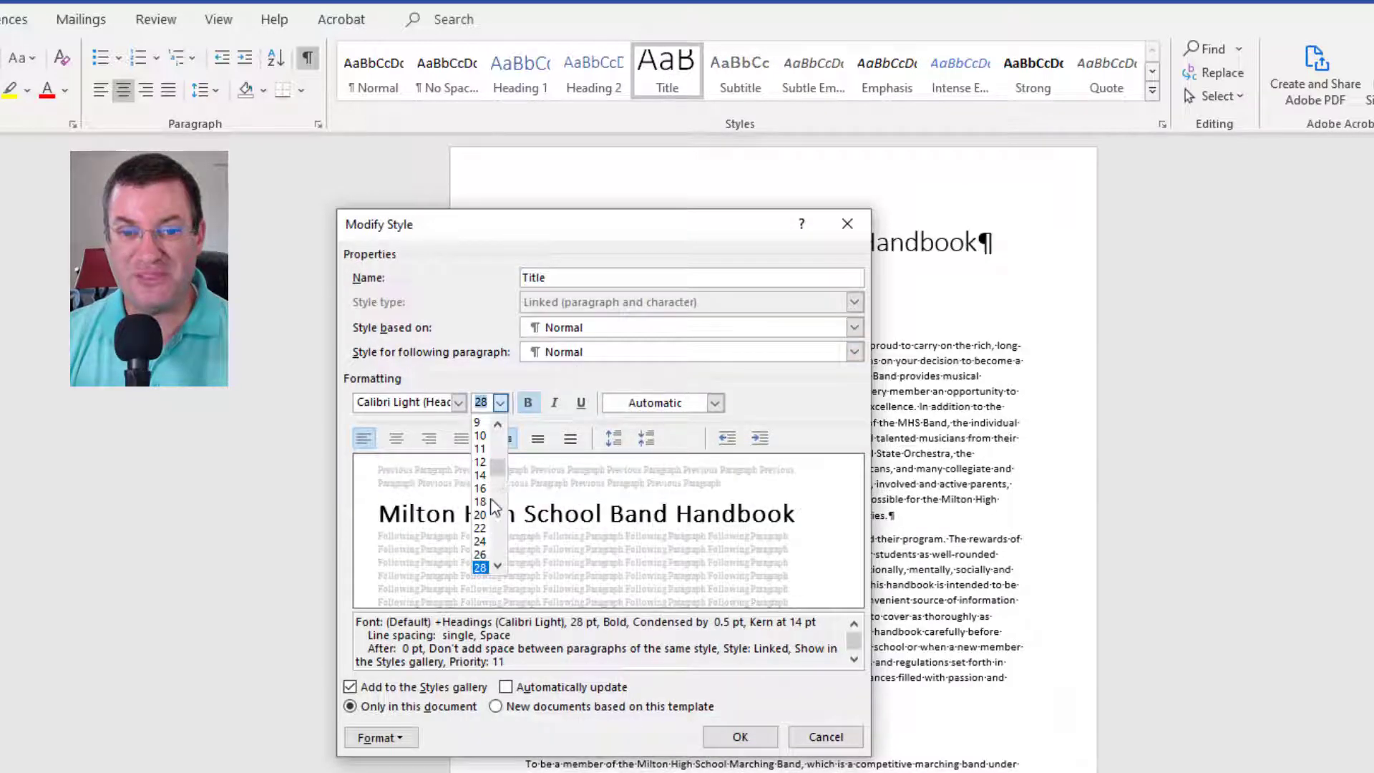
left_click(480, 541)
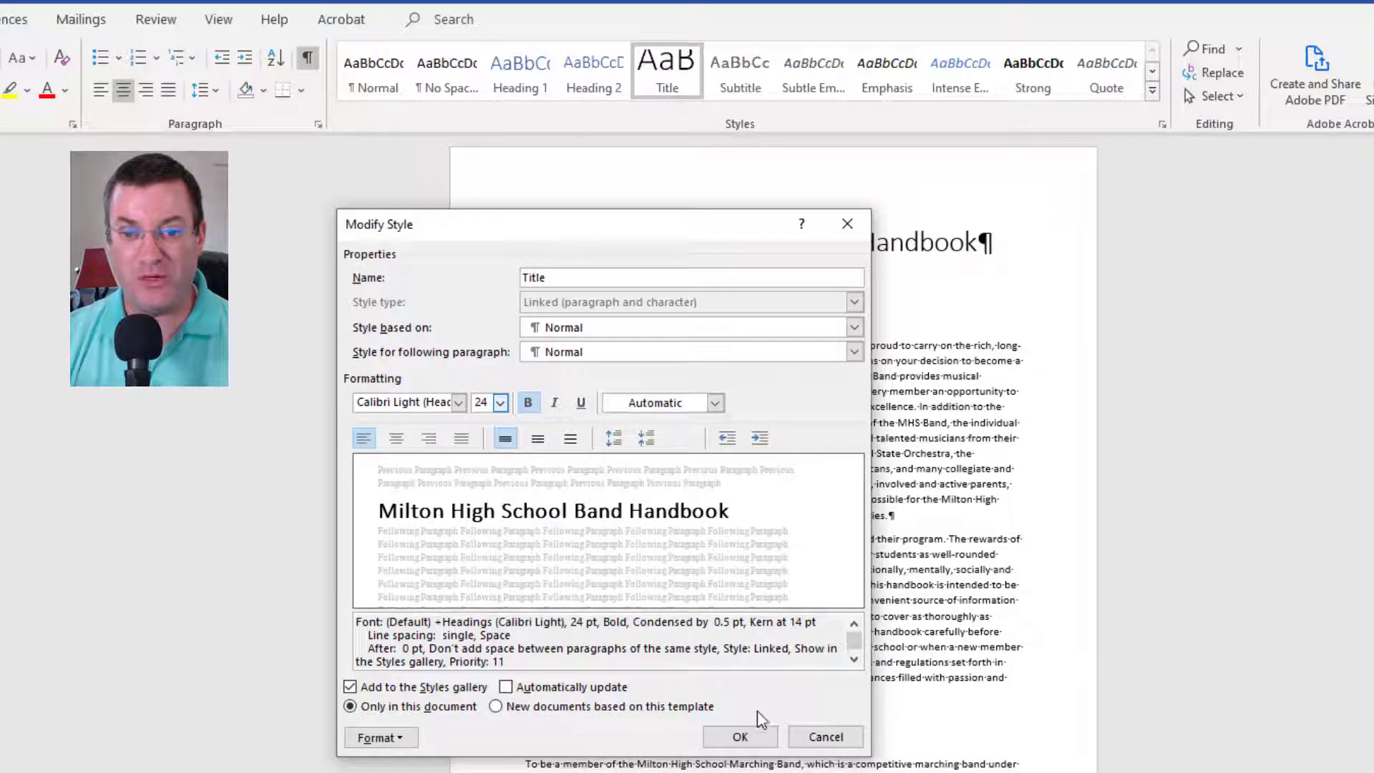
left_click(737, 737)
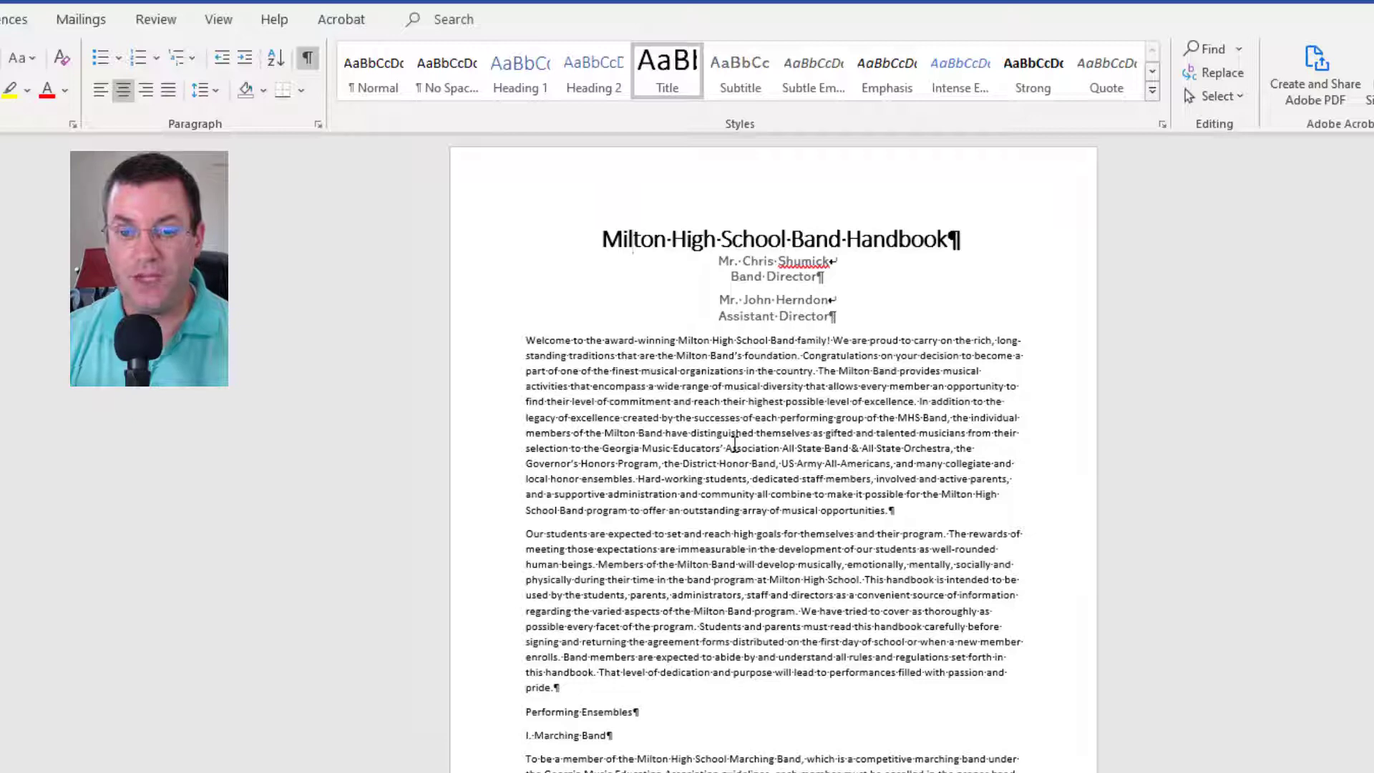
Step: Add a "Welcome Letter" line above the first body paragraph and apply Heading 1 to it and to "Performing Ensembles"
scroll(734, 443, "down", 1)
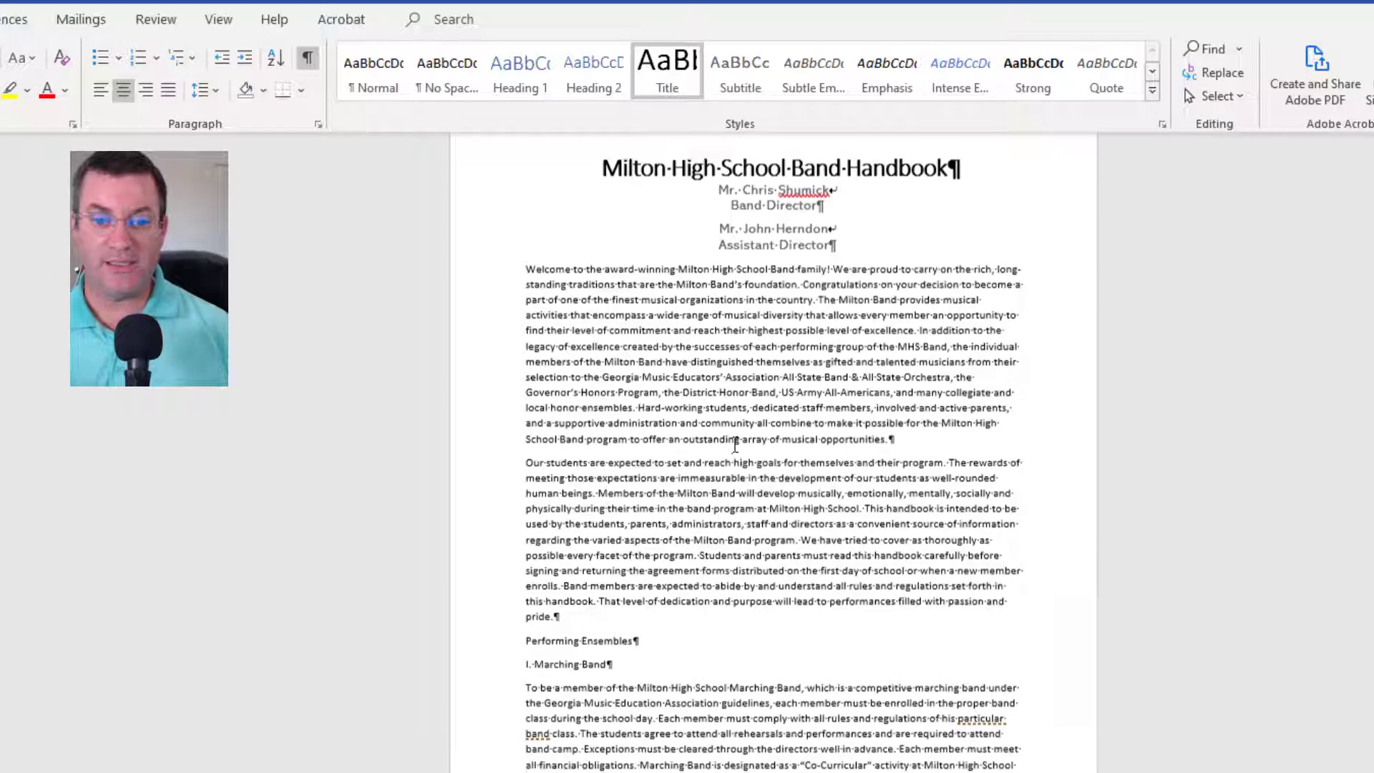
scroll(734, 443, "up", 1)
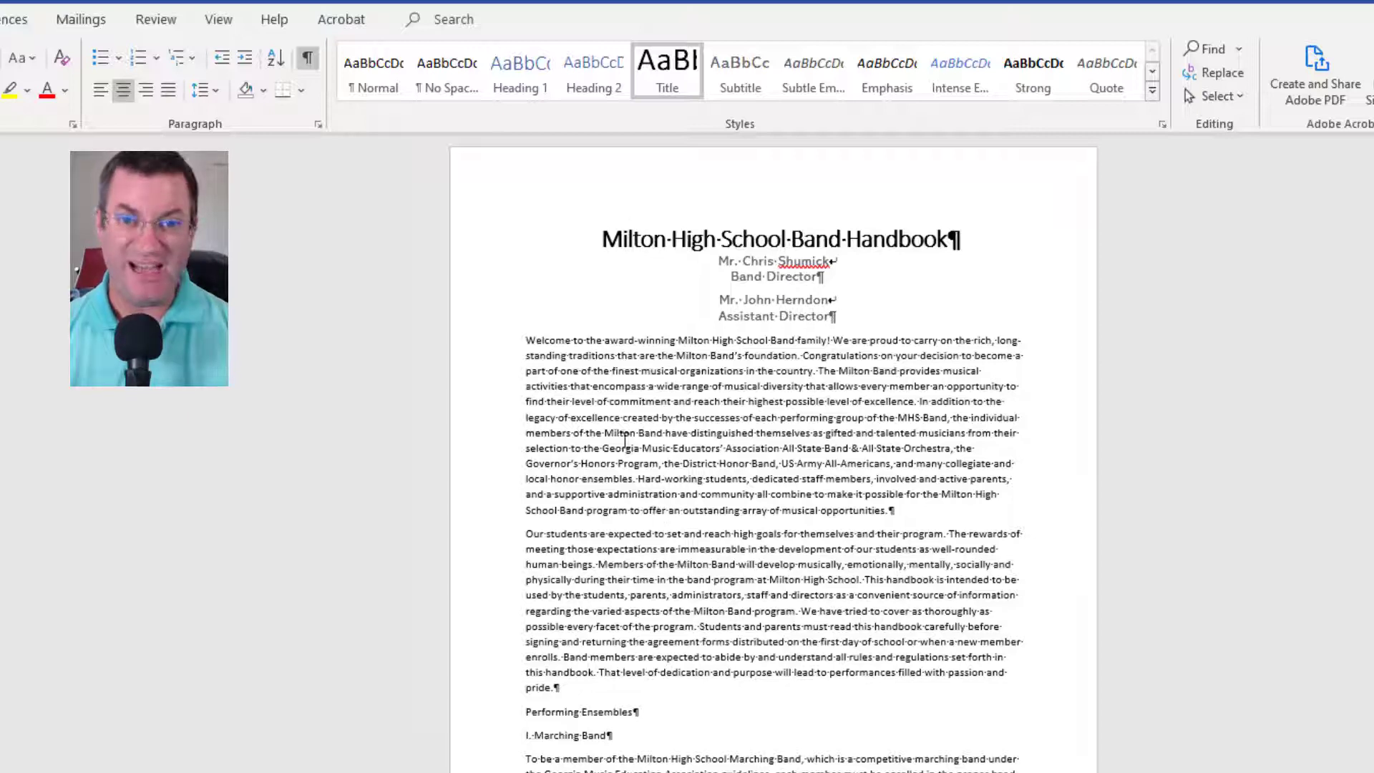
left_click(527, 339)
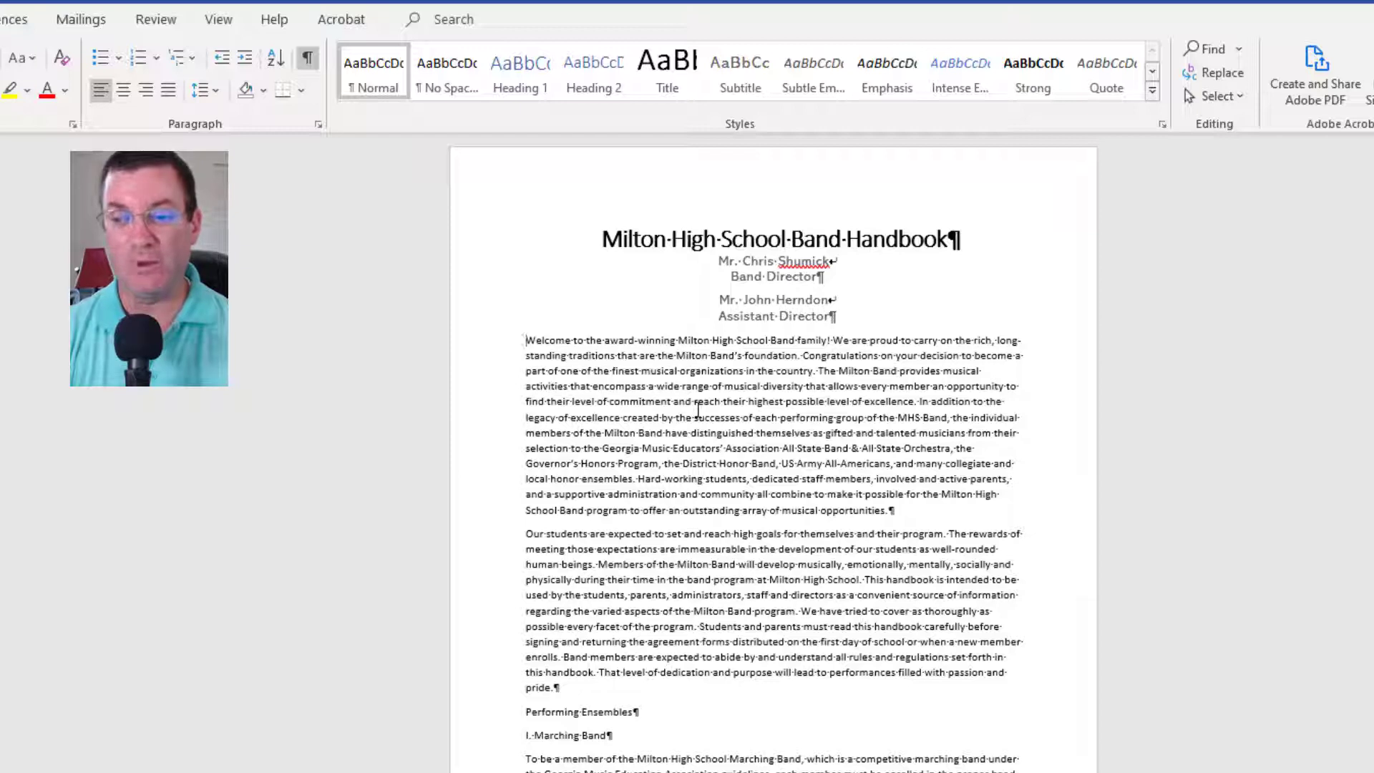
key("Return")
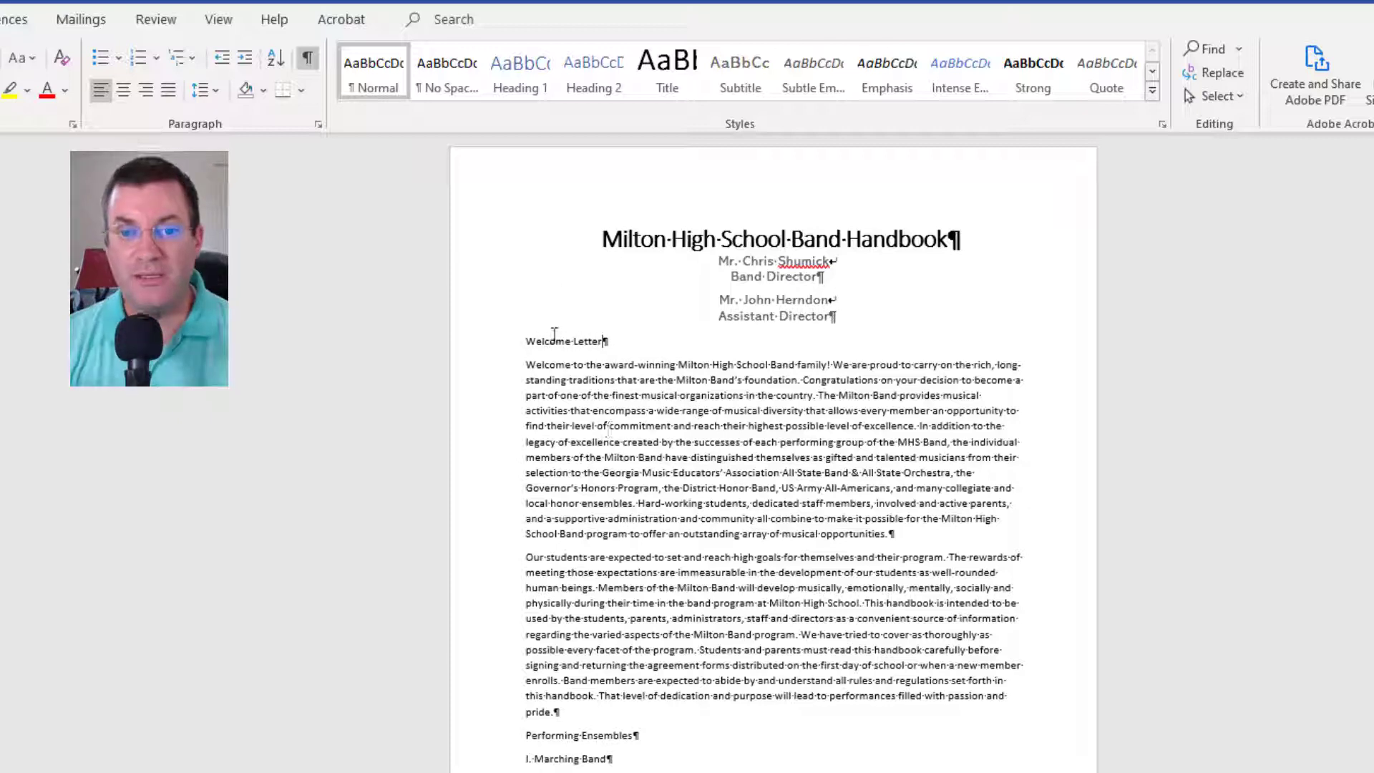
left_click(532, 89)
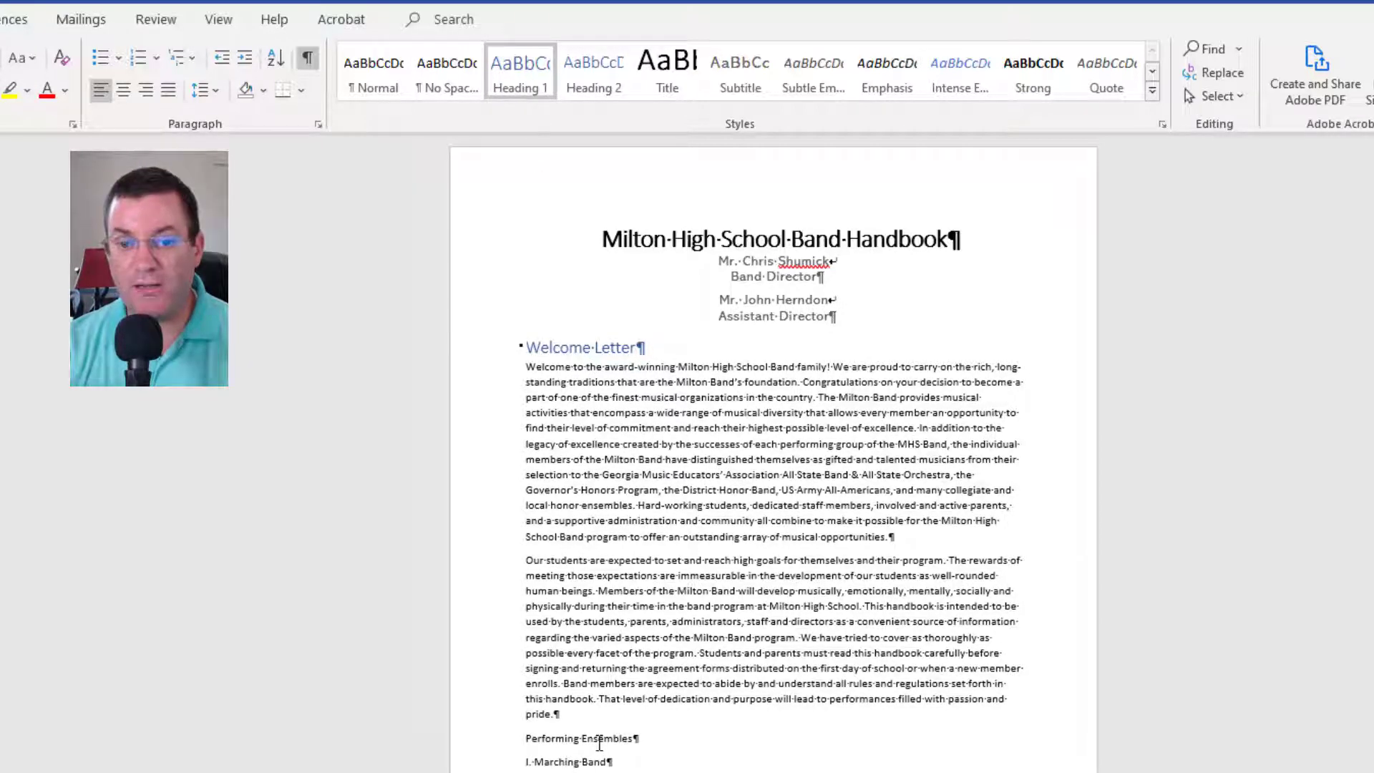
left_click(599, 744)
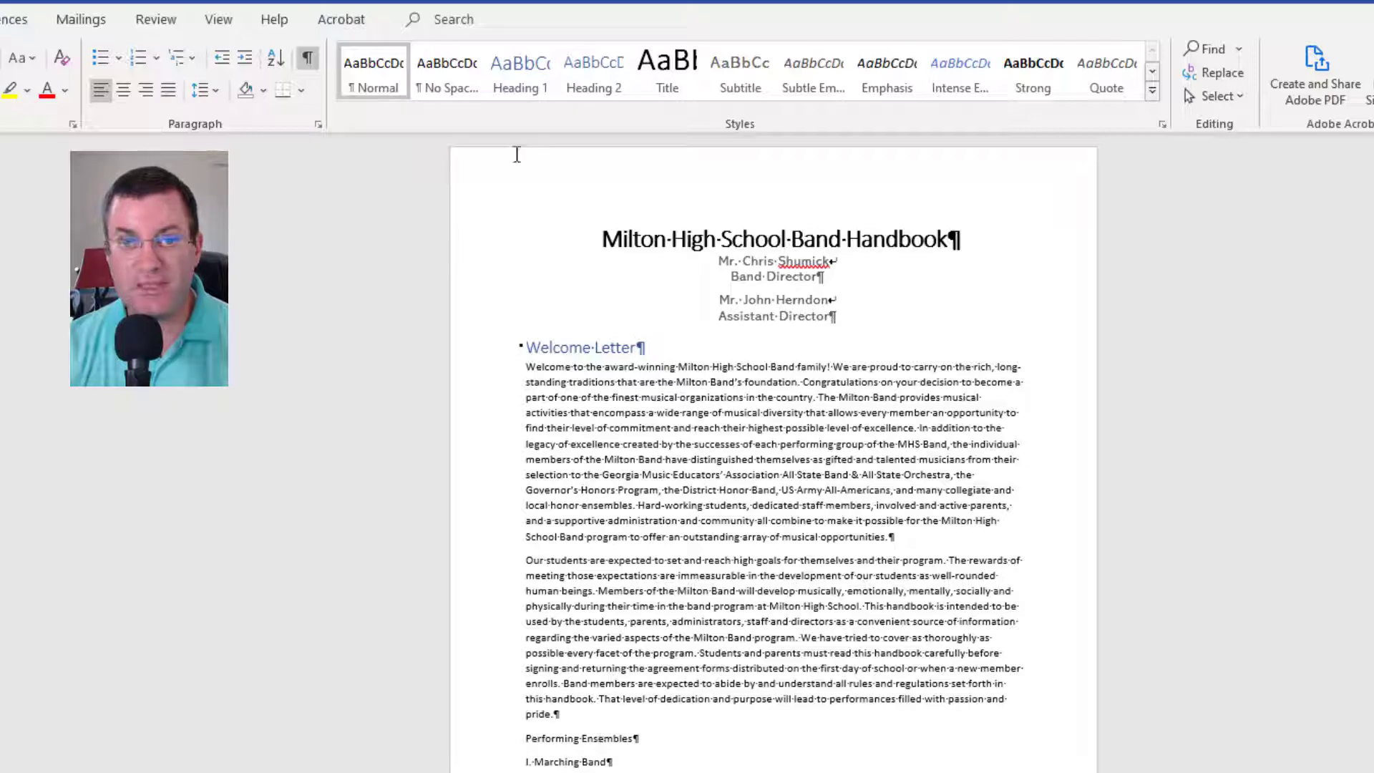
left_click(512, 75)
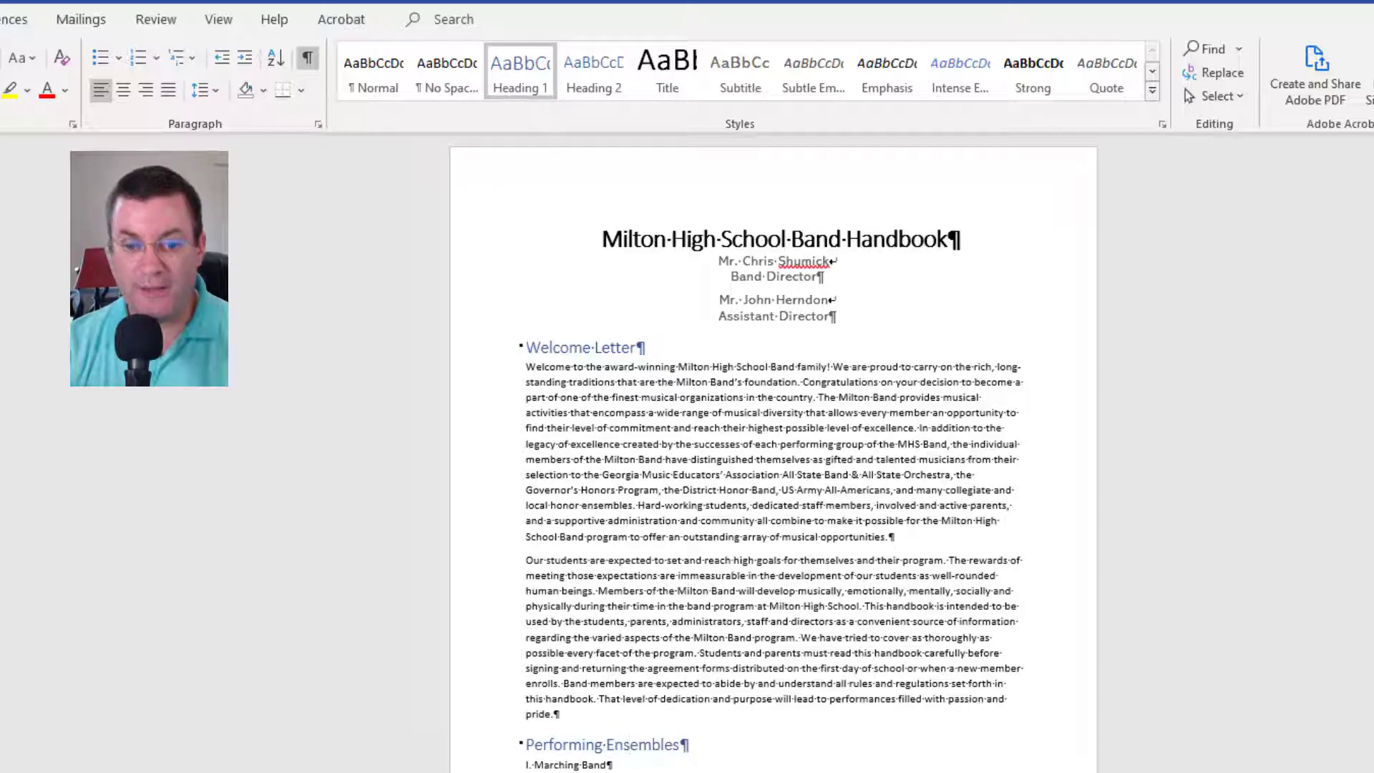
Step: Switch to bandhandbook.pdf in Adobe Acrobat and check how the "Performing Ensembles" section is divided into subsections
key("alt+Tab")
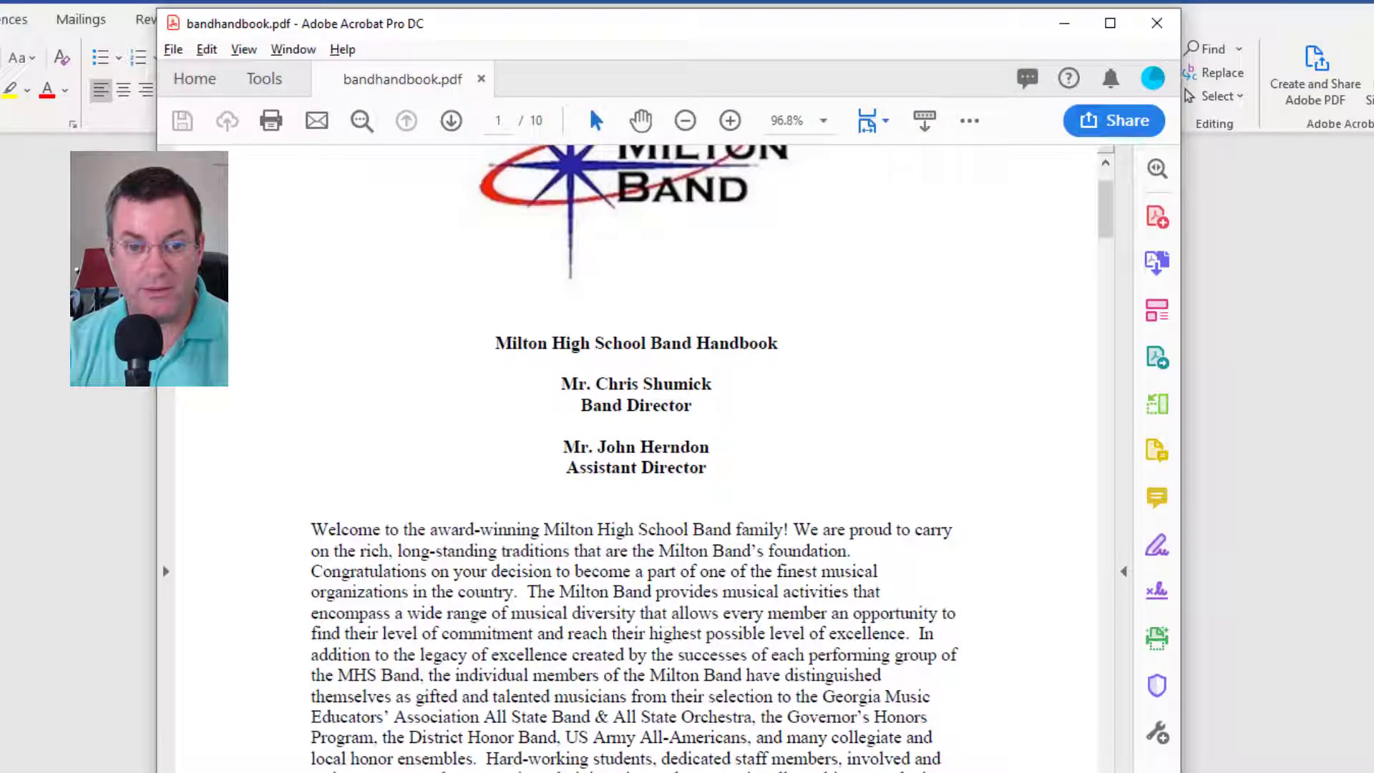
scroll(636, 458, "down", 9)
scroll(636, 458, "down", 3)
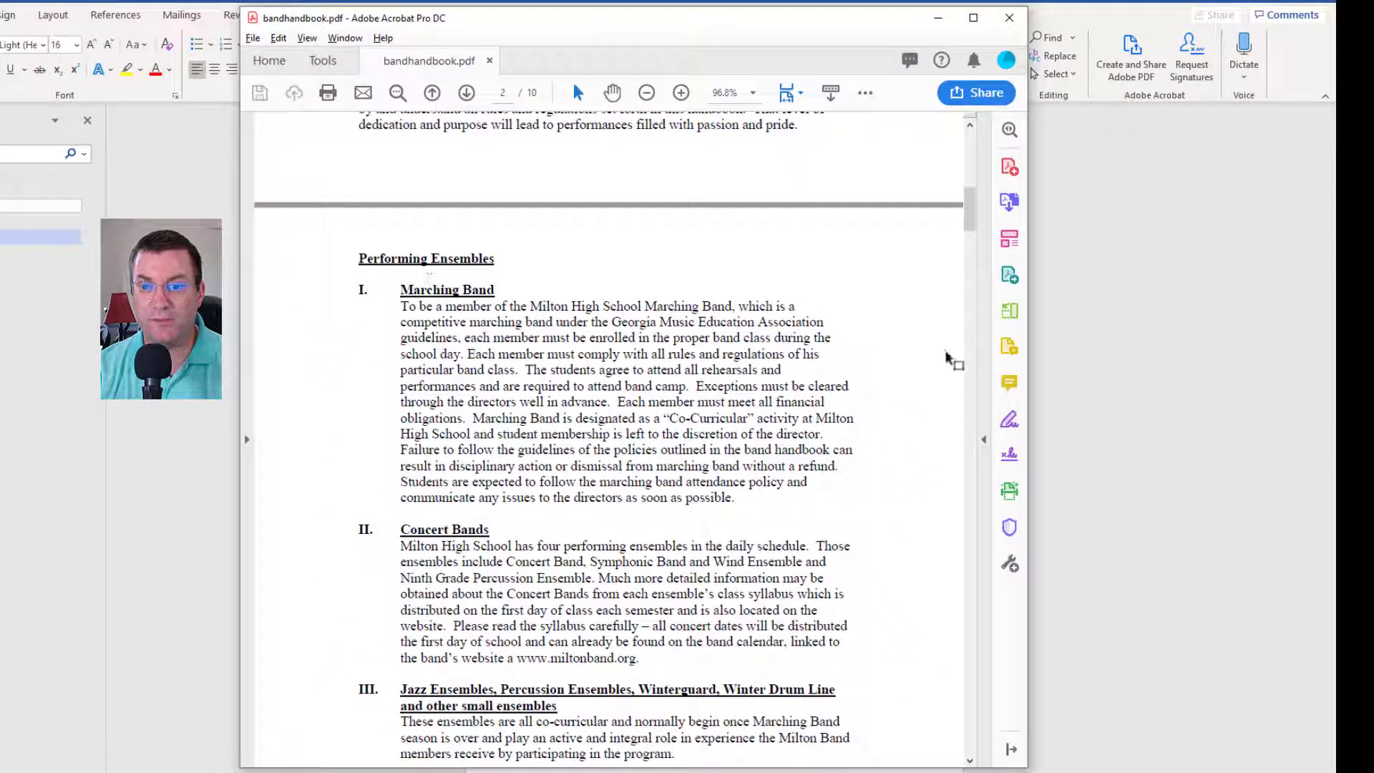
left_click(1140, 356)
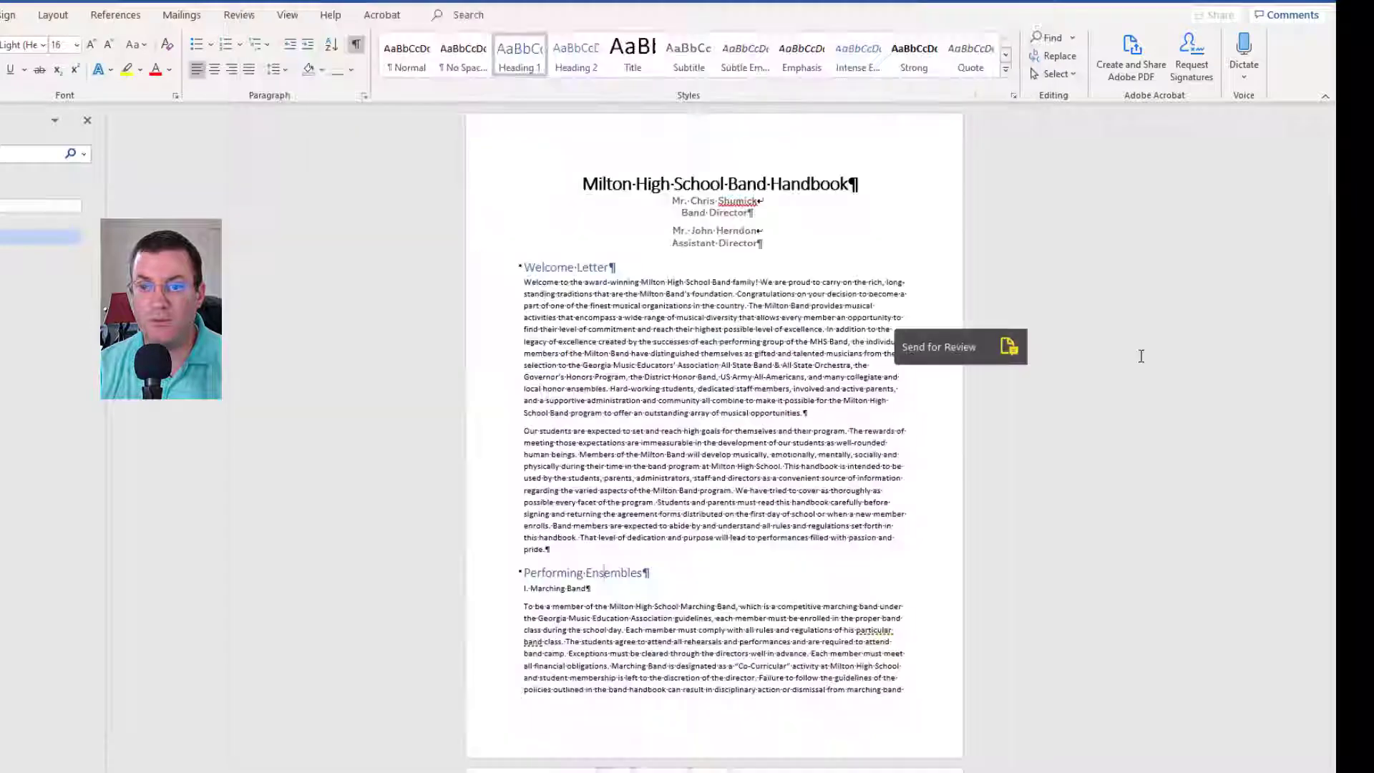
Step: Apply Heading 2 to the "I. Marching Band", "II. Concert Bands" and "III. Jazz Ensembles, Percussion Ensembles, Winterguard, Winter Drum Line" lines
left_click(551, 589)
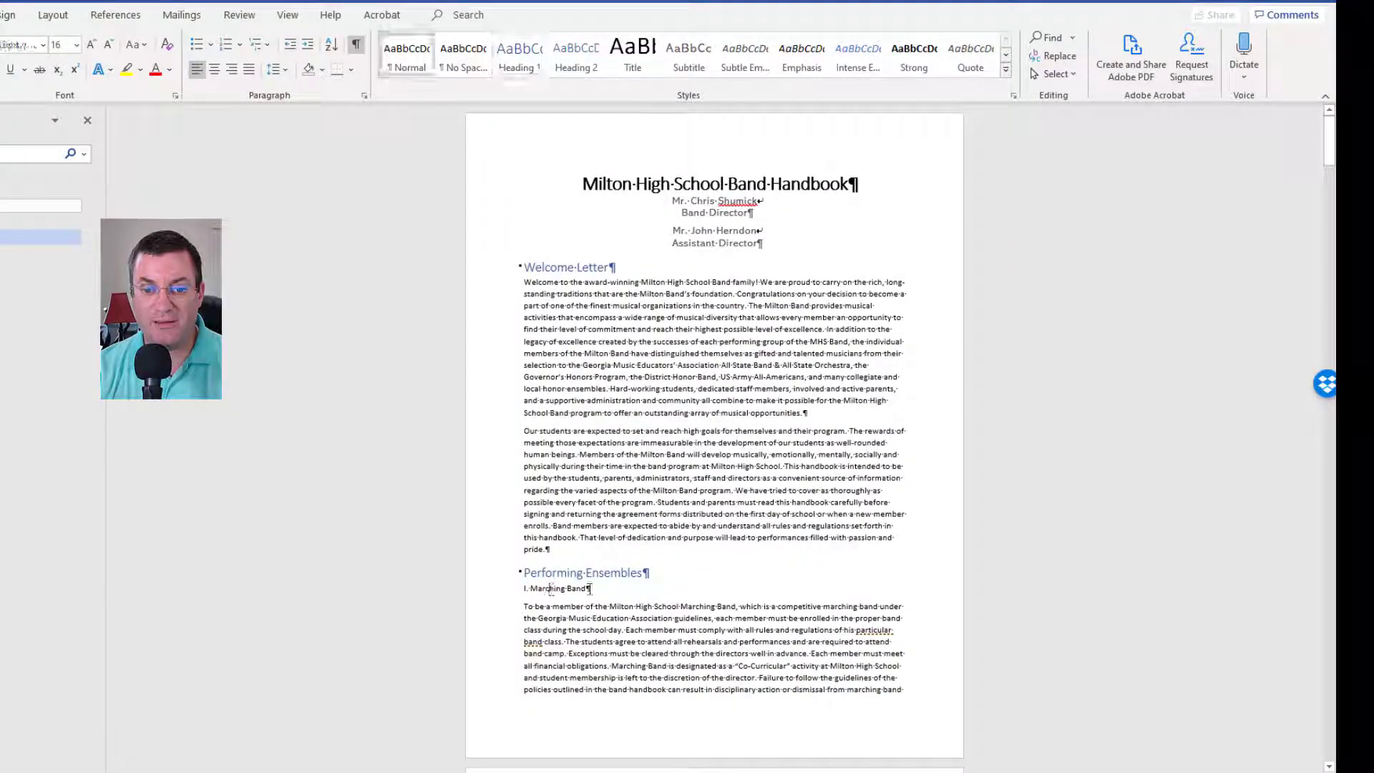
left_click(574, 63)
scroll(681, 543, "down", 5)
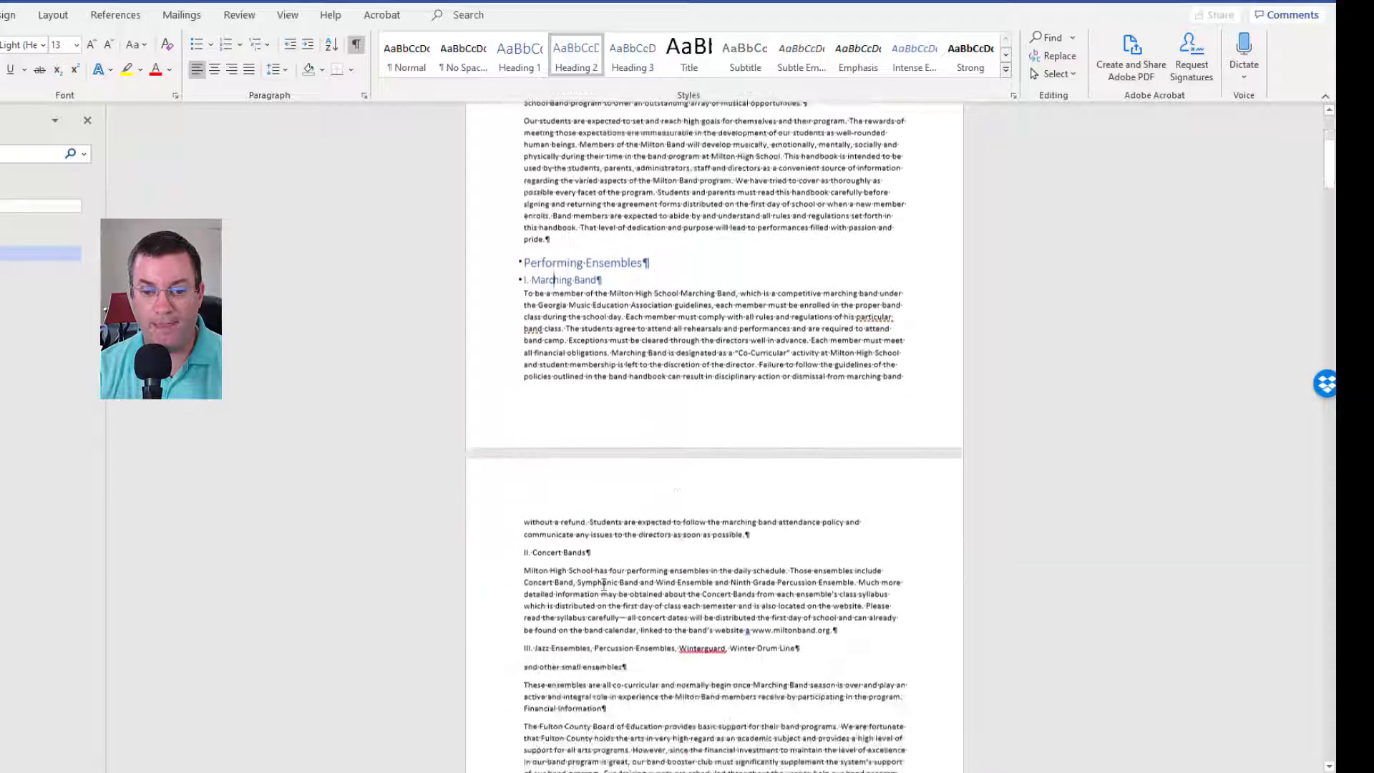
left_click(560, 553)
left_click(577, 57)
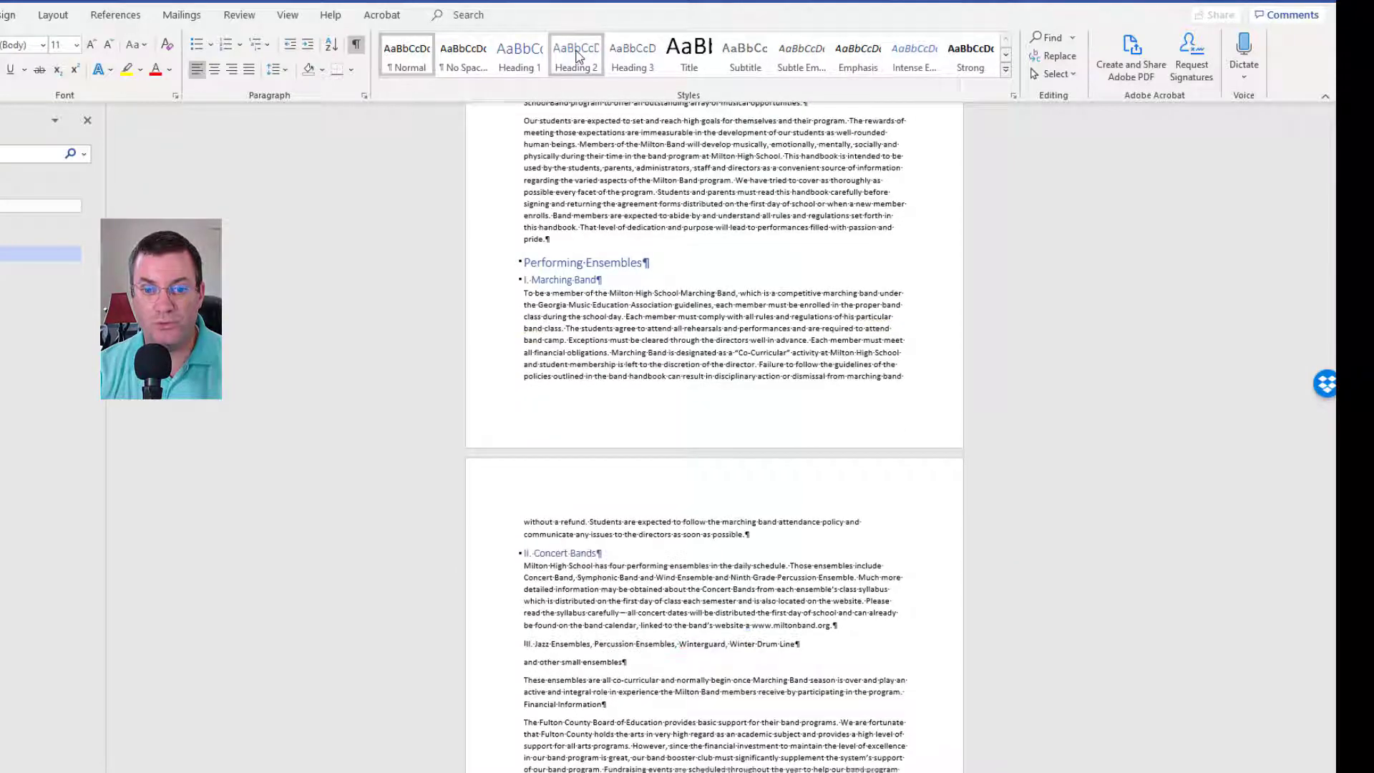
scroll(579, 533, "down", 2)
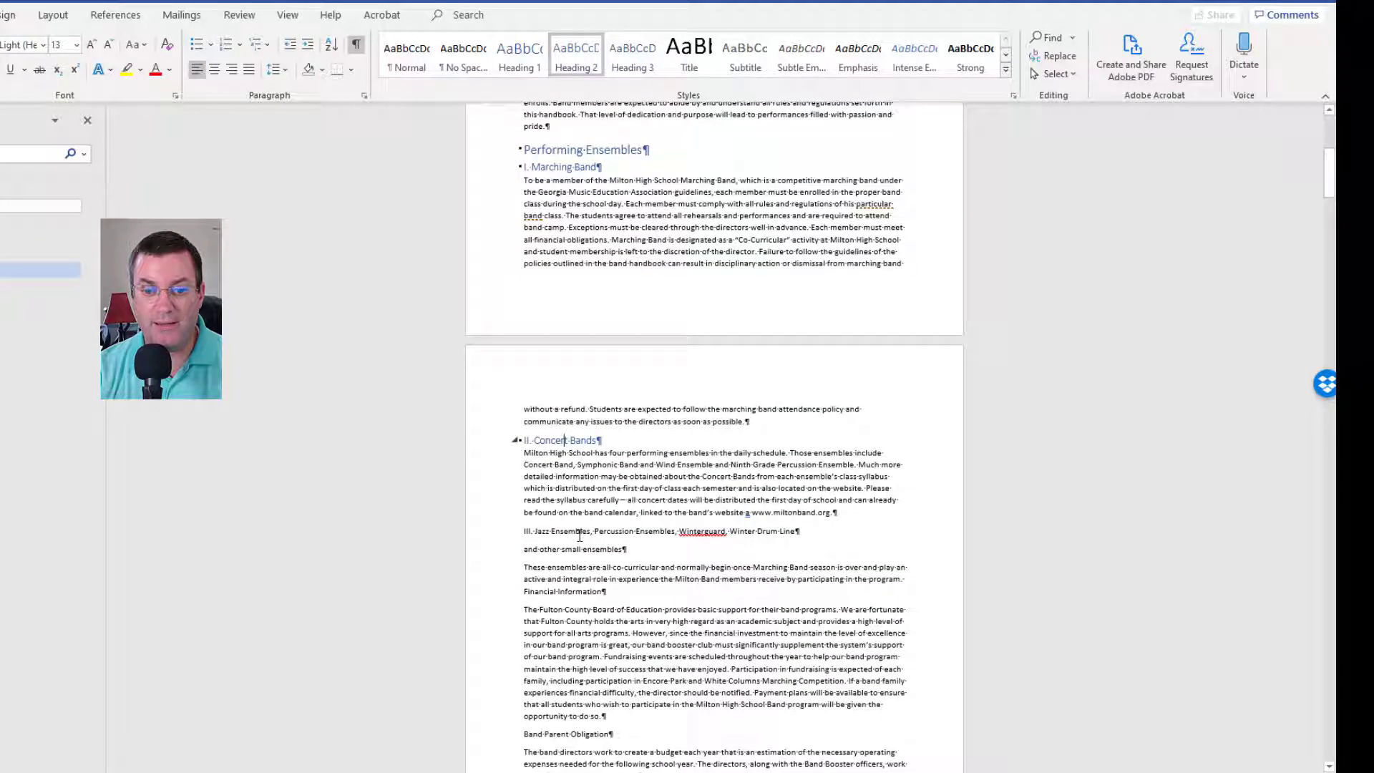
left_click(580, 532)
left_click(575, 56)
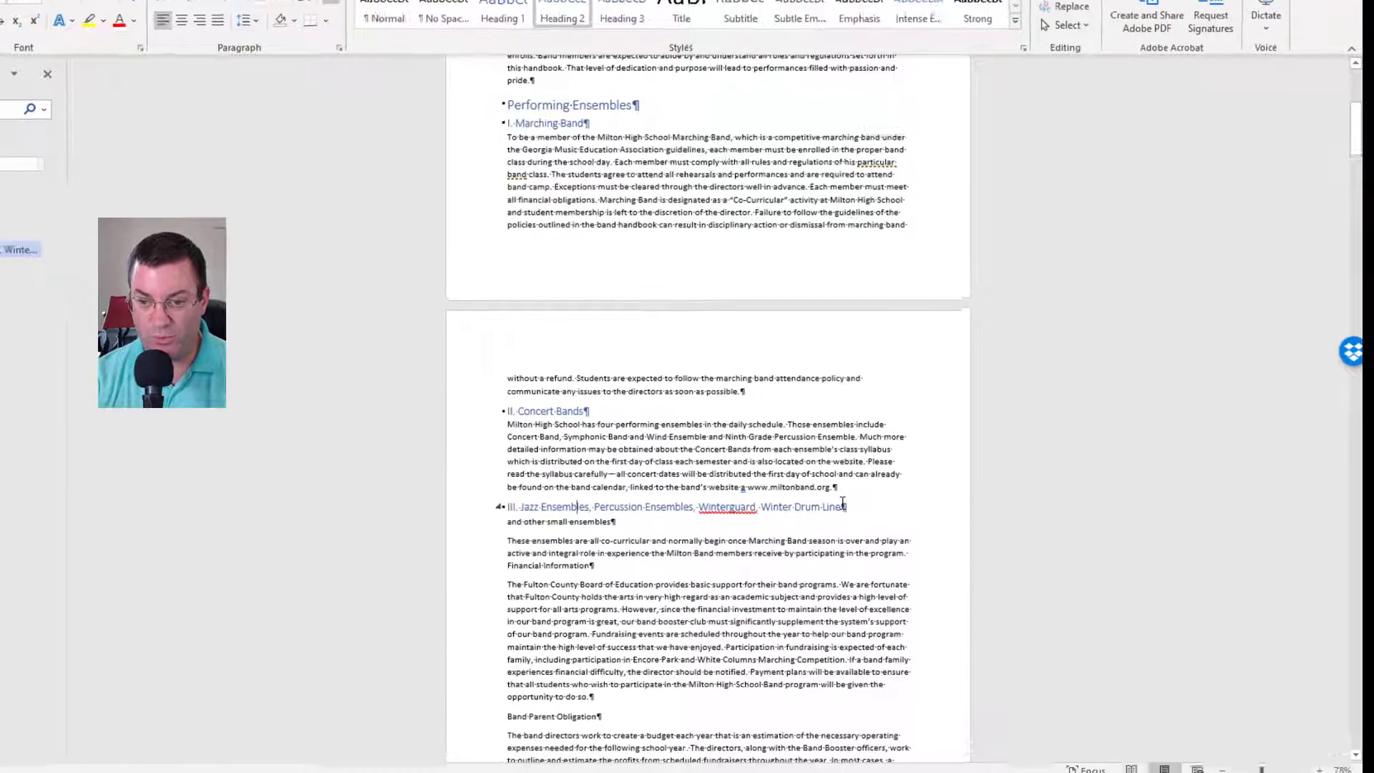
Step: Remove the paragraph mark after "Winter Drum Line" to join "and other small ensembles" to the third subheading
left_click(841, 532)
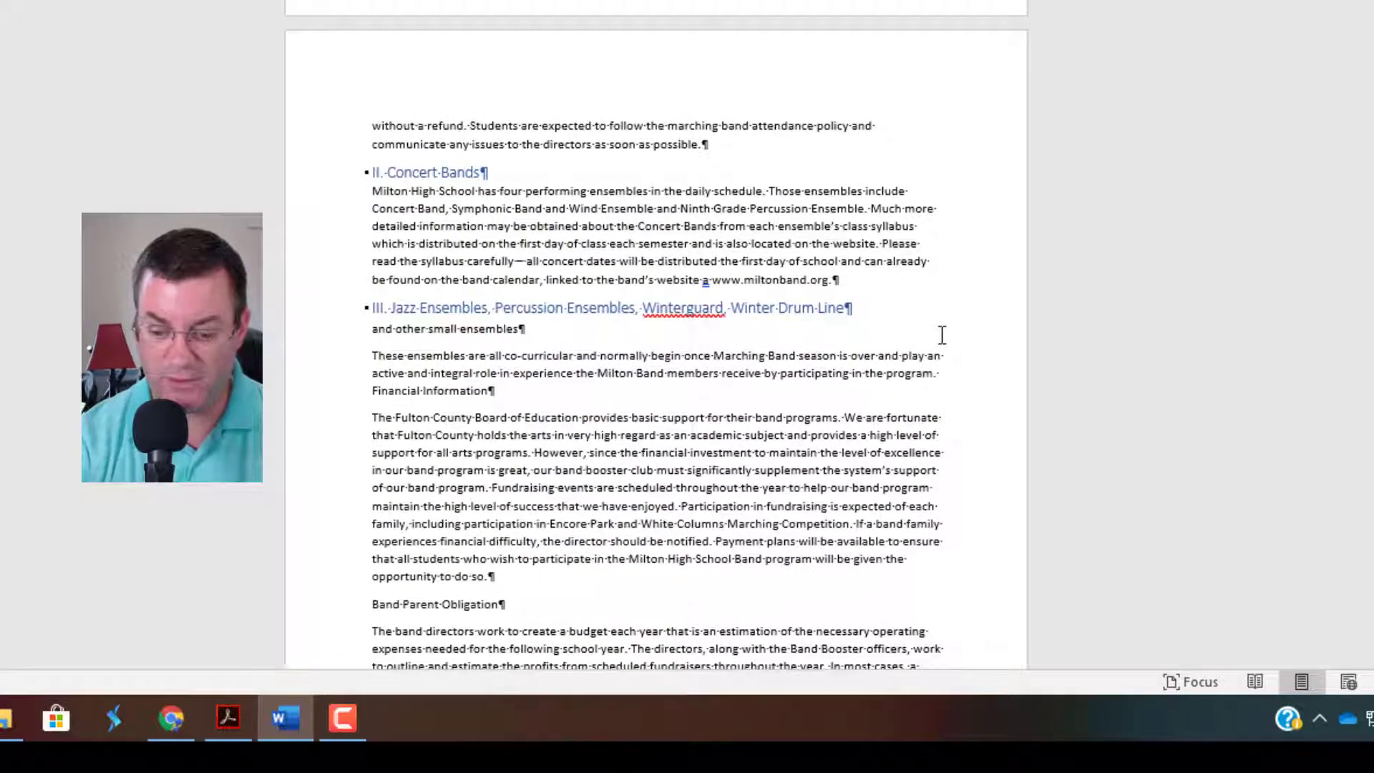
key("Delete")
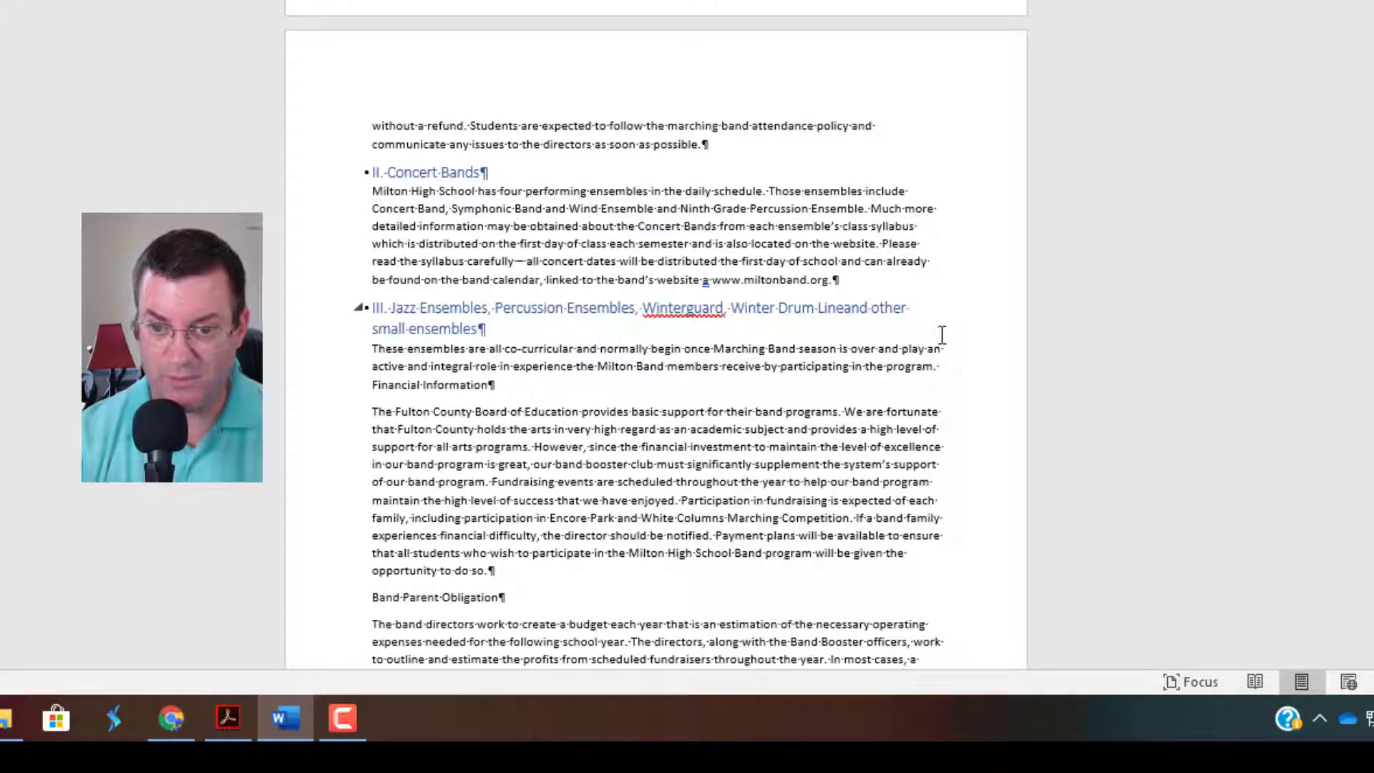
scroll(555, 377, "up", 3)
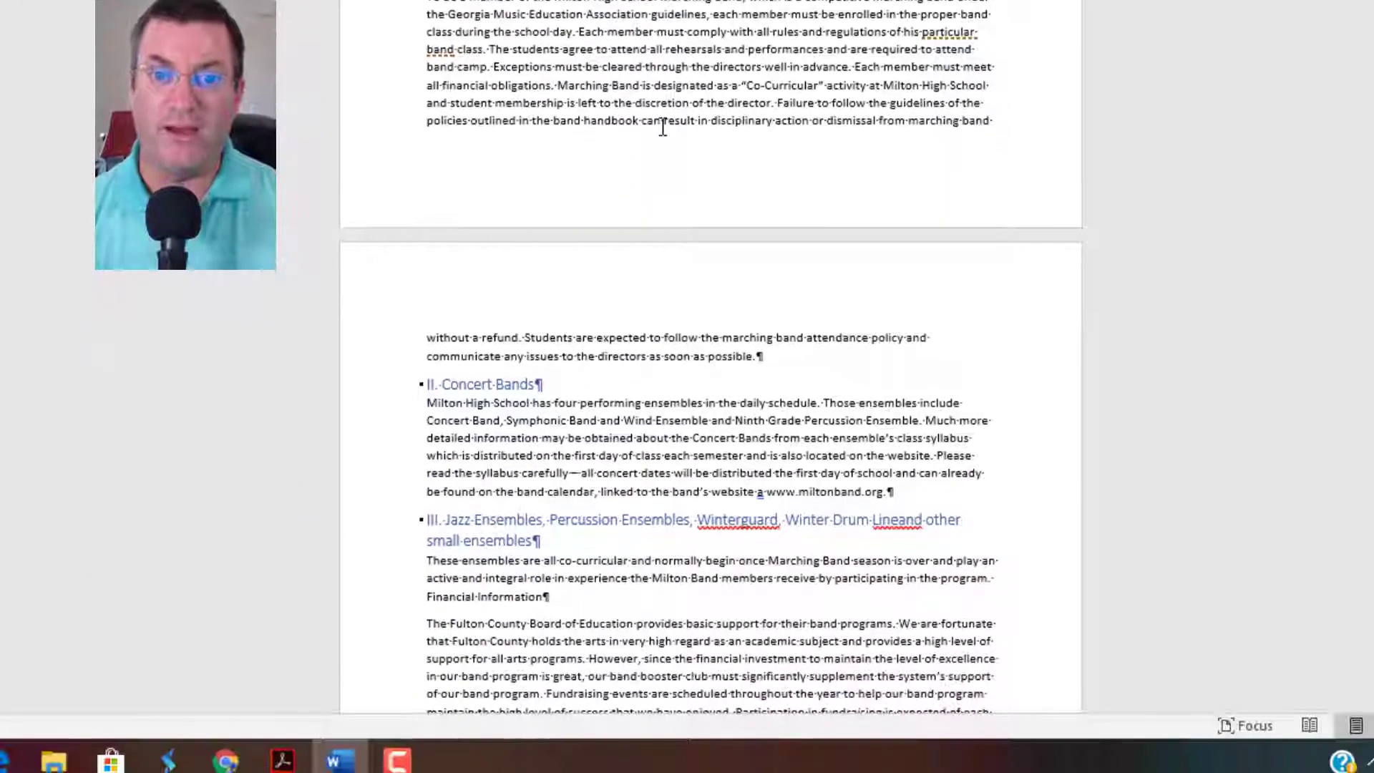
Step: Remove the Roman numerals II. and III. from the start of the "Concert Bands" and "Jazz Ensembles, Percussion Ensembles" subheadings
left_click(443, 390)
key("BackSpace")
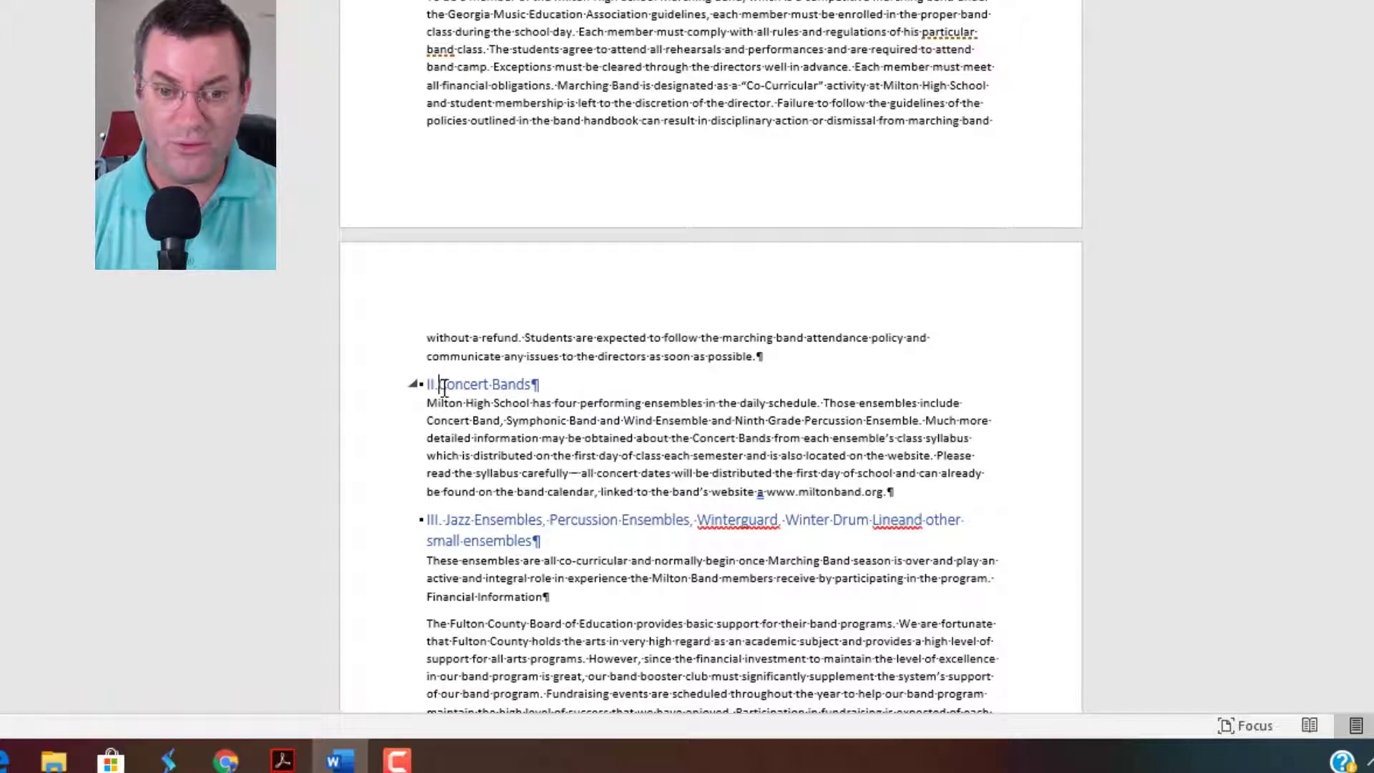
key("BackSpace")
key("BackSpace")
key("BackSpace")
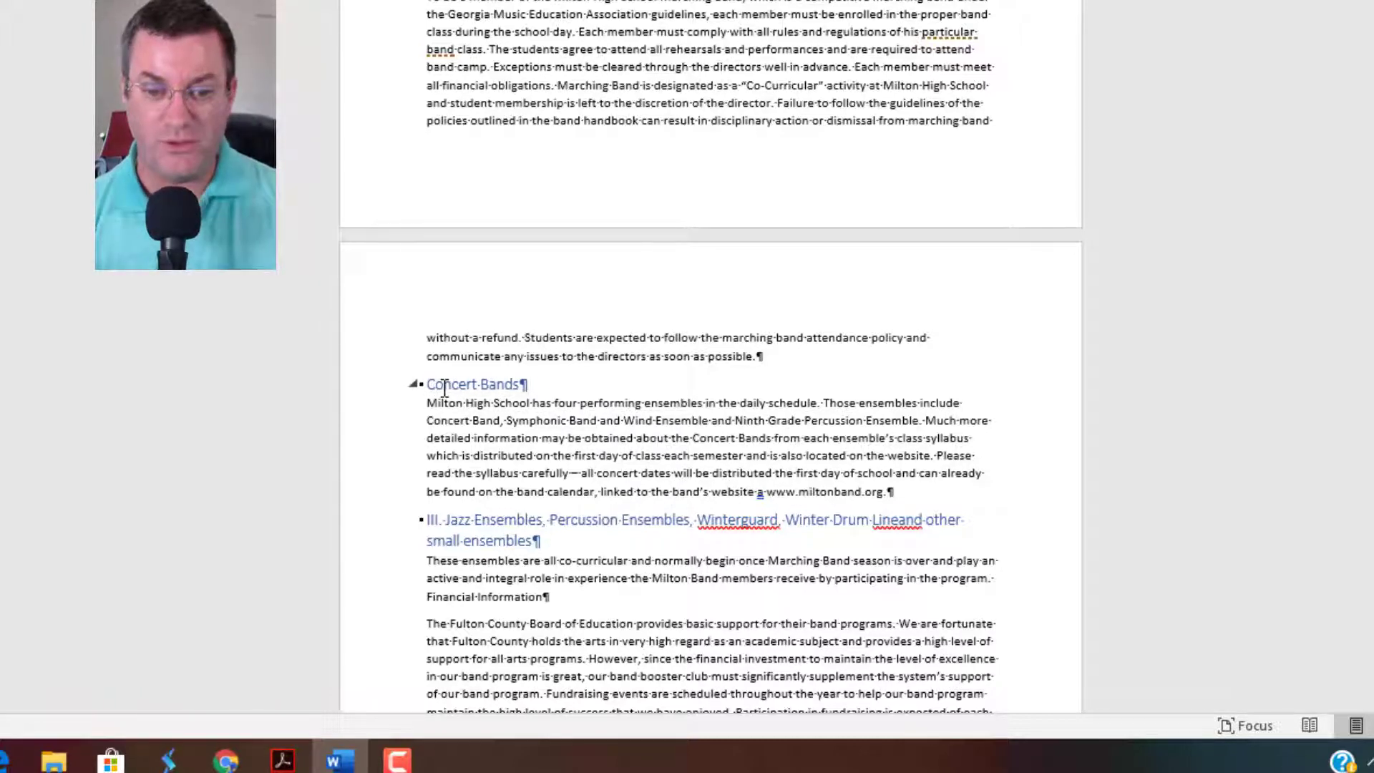
left_click(445, 520)
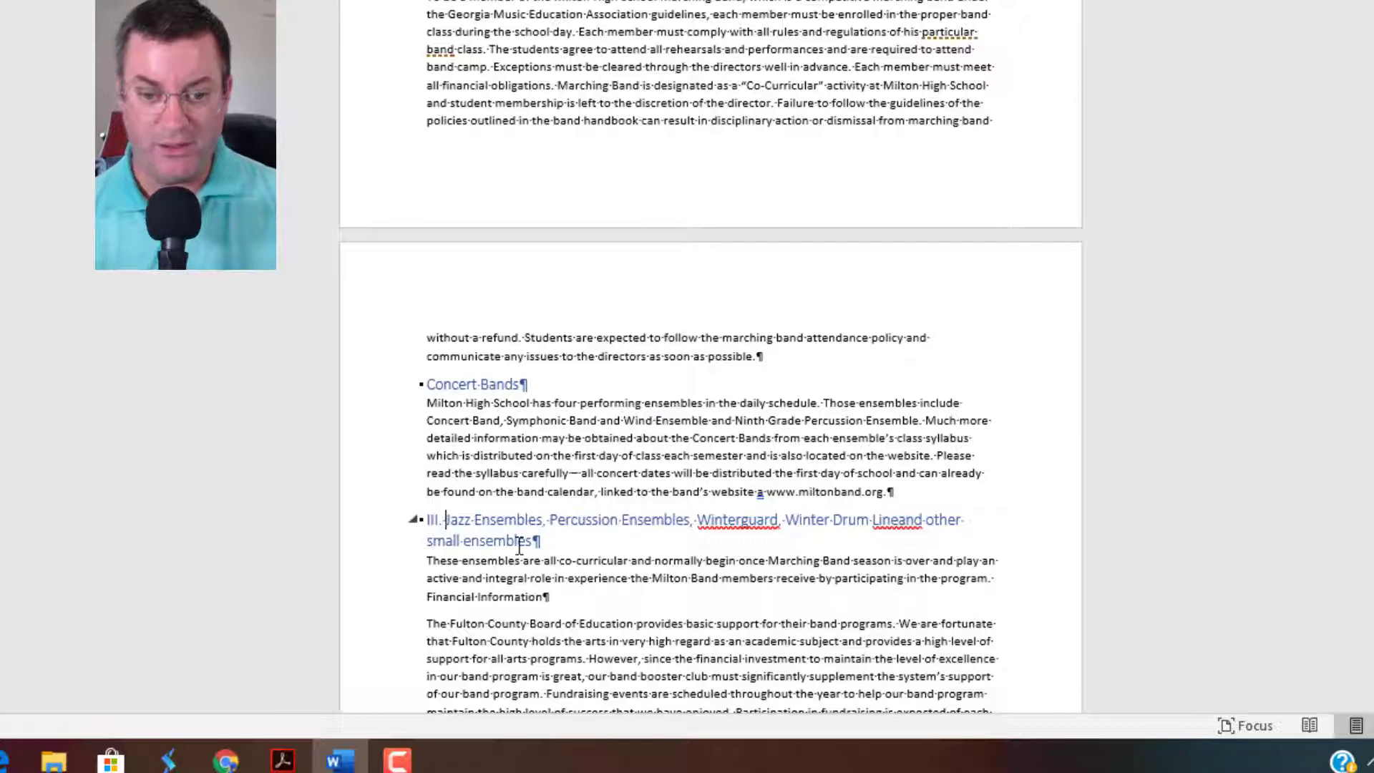
key("BackSpace")
key("BackSpace")
key("BackSpace")
key("BackSpace")
key("BackSpace")
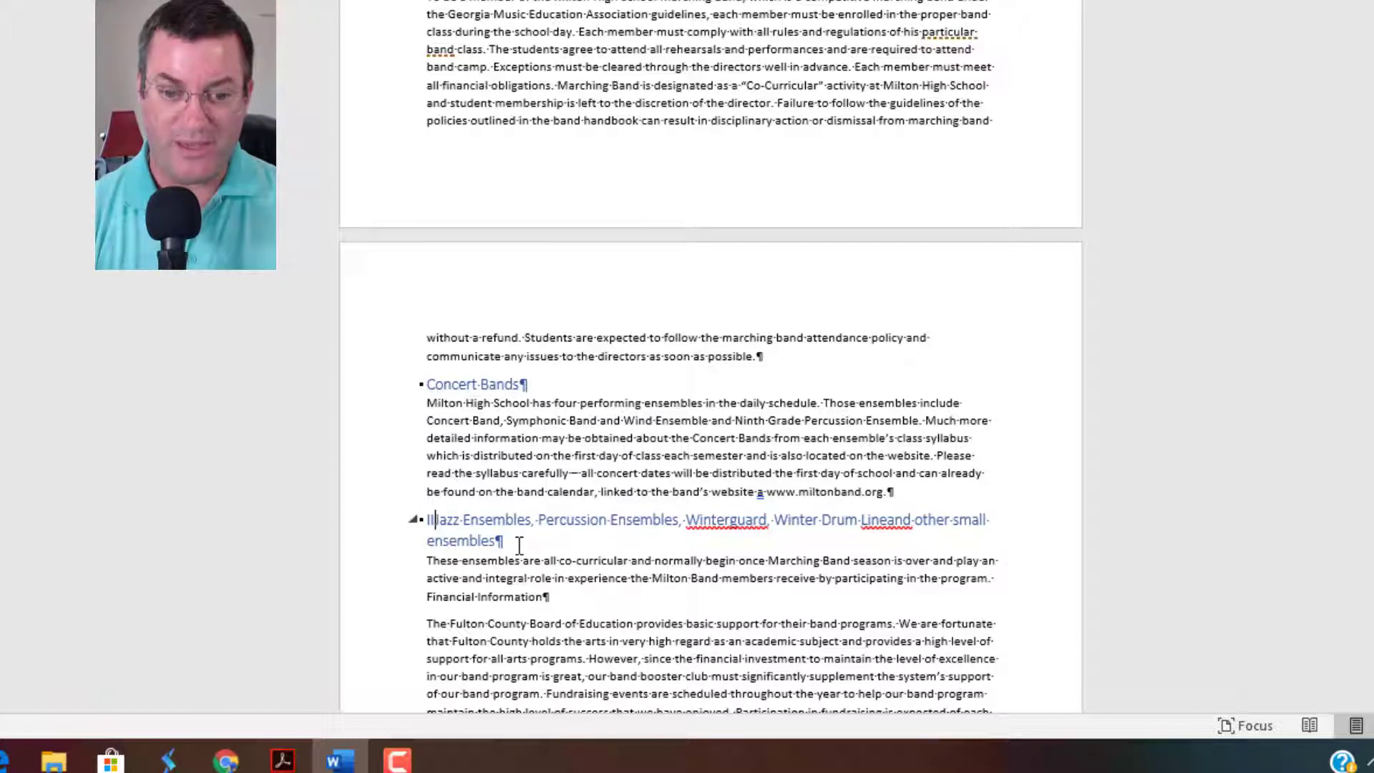
key("BackSpace")
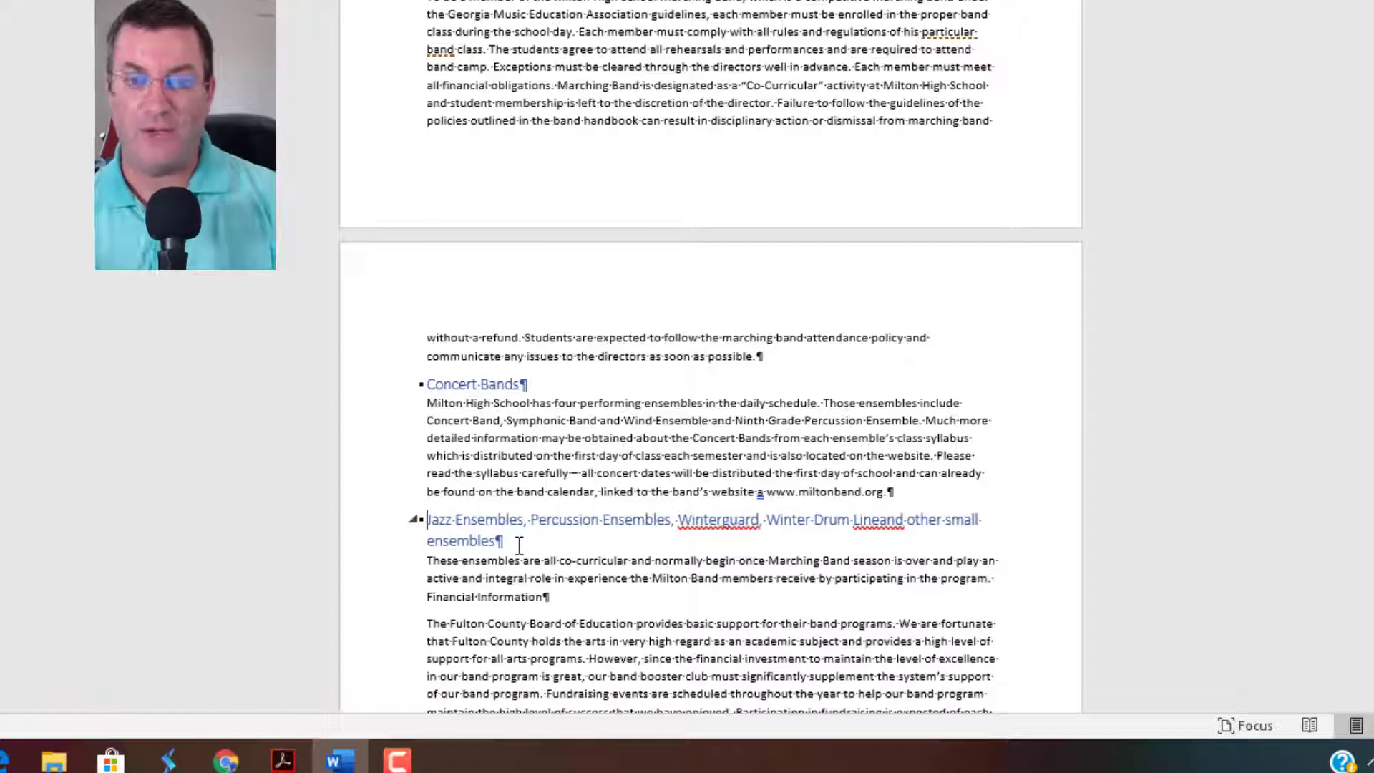
Step: Switch to bandhandbook.pdf in Adobe Acrobat and check how the pages divide between the welcome text and the "Performing Ensembles" section
scroll(637, 368, "up", 4)
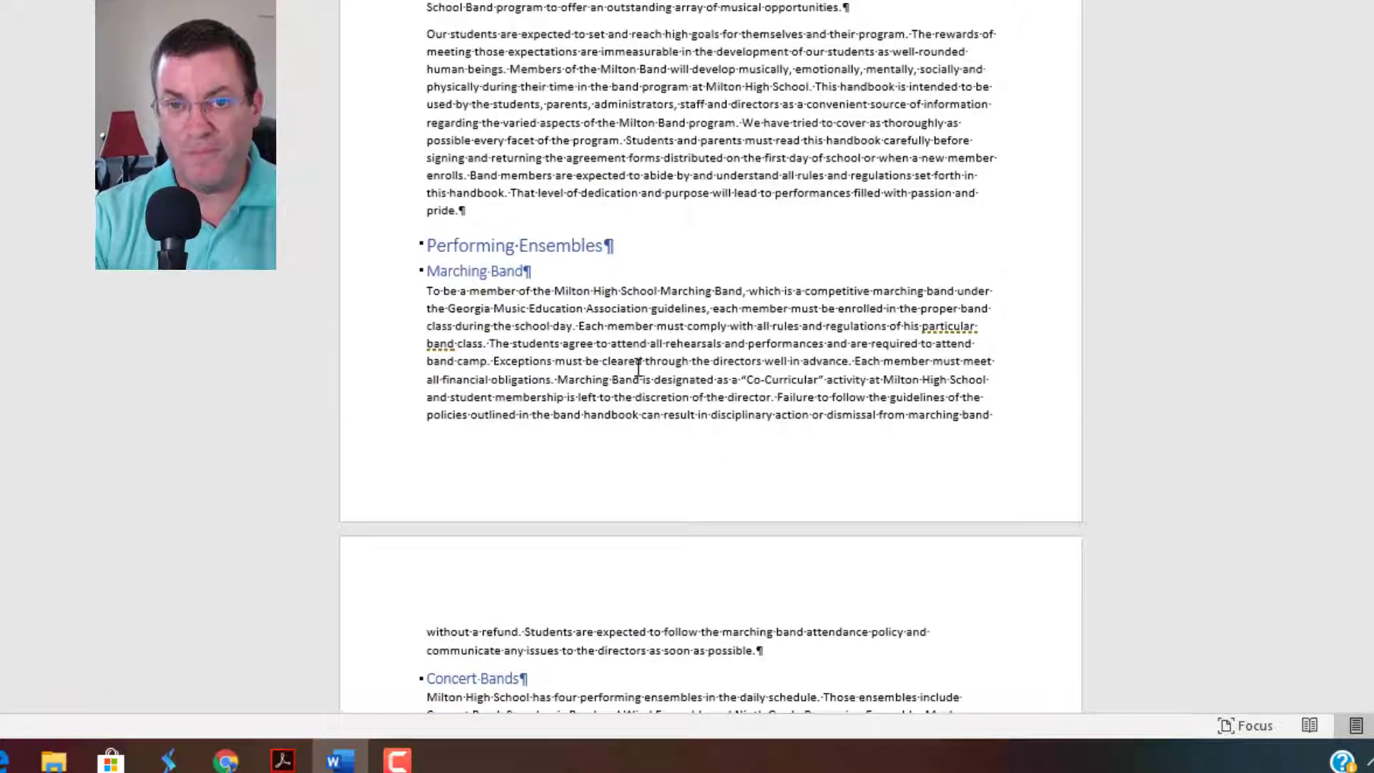
scroll(637, 368, "up", 2)
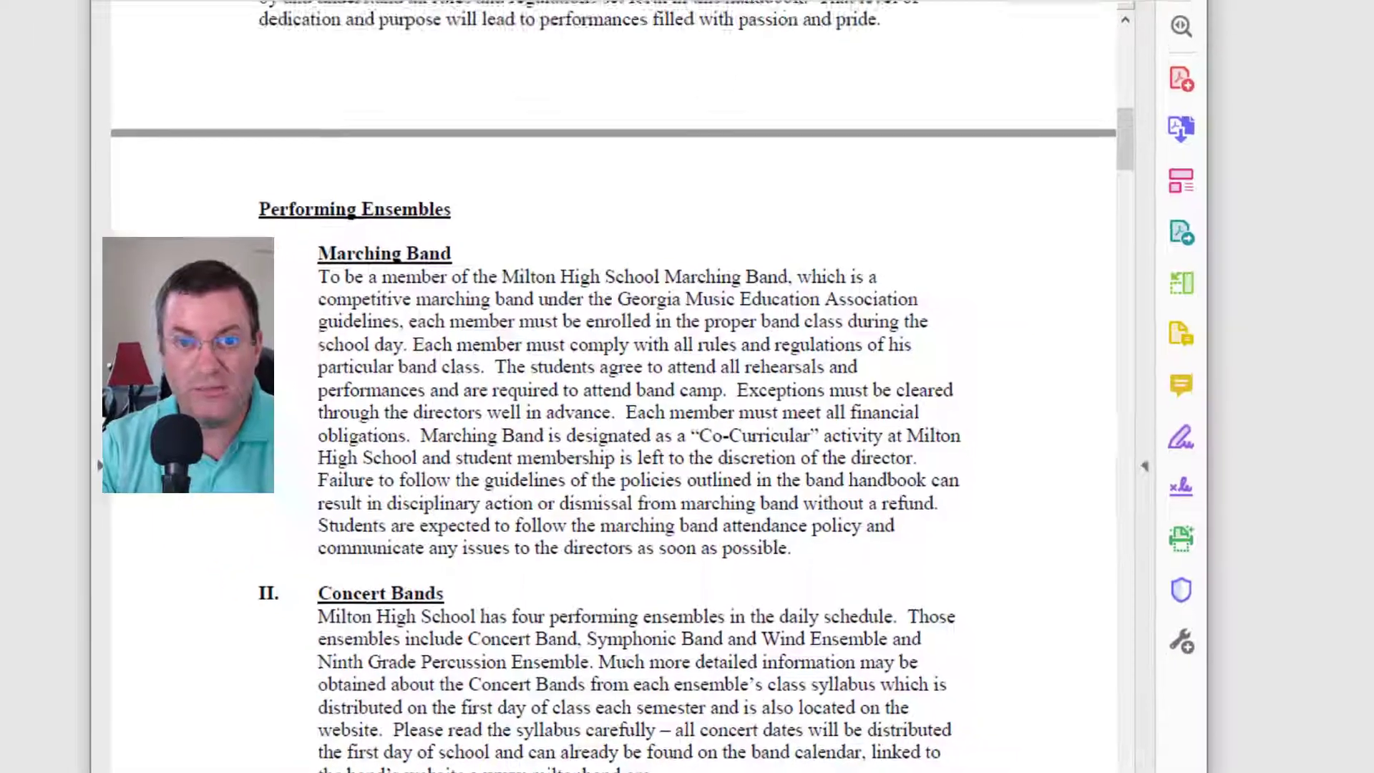
scroll(655, 393, "up", 6)
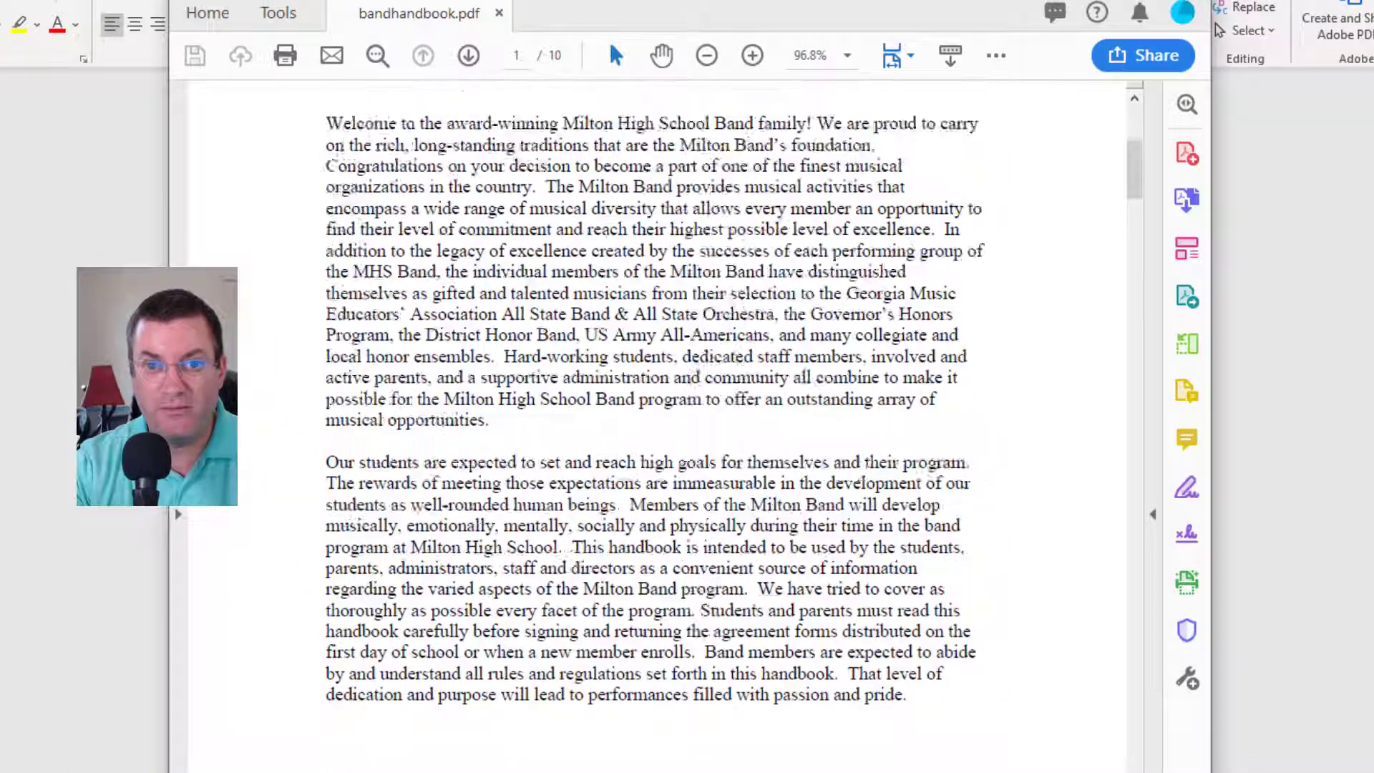
scroll(585, 760, "up", 5)
scroll(585, 760, "down", 3)
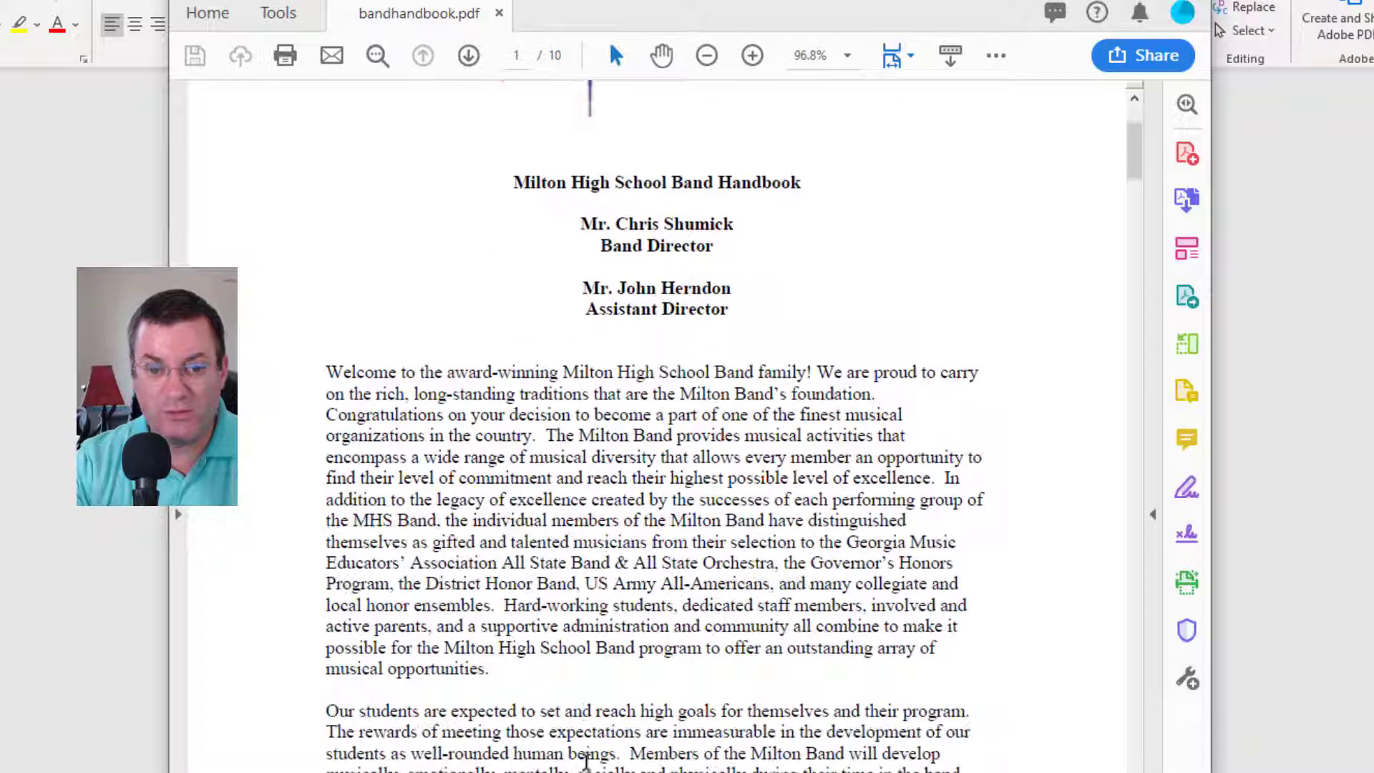
scroll(585, 760, "down", 6)
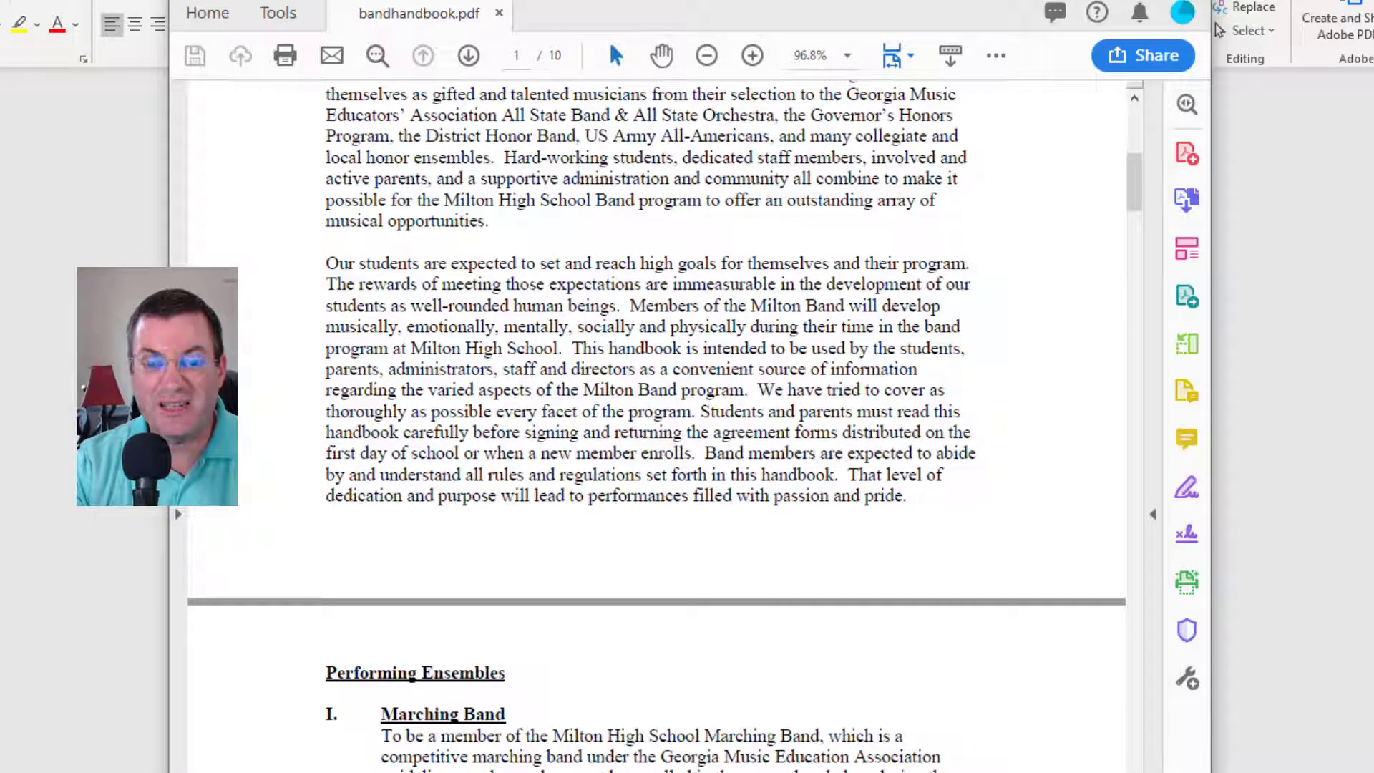
Step: Switch back to the Word handbook and insert a page break directly before the "Performing Ensembles" heading
key("alt+Tab")
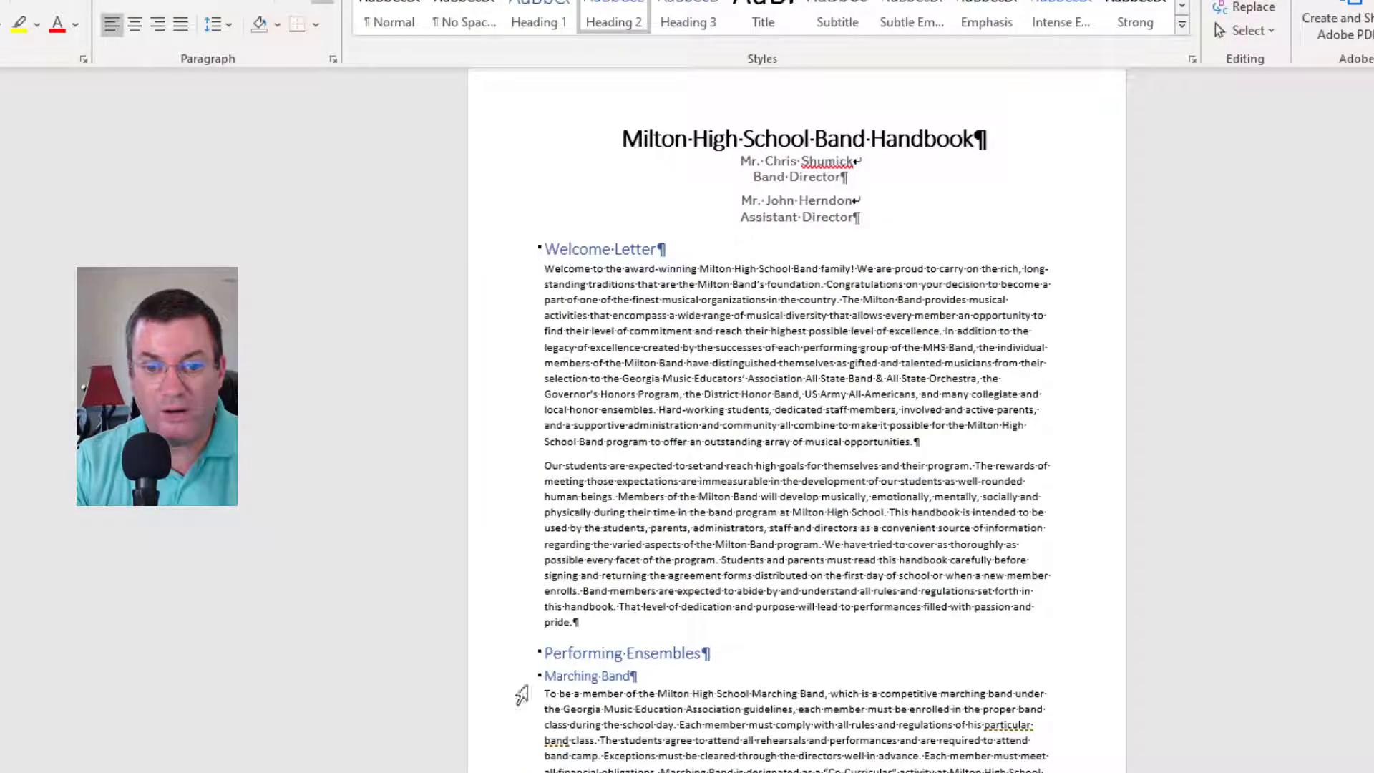
left_click(547, 654)
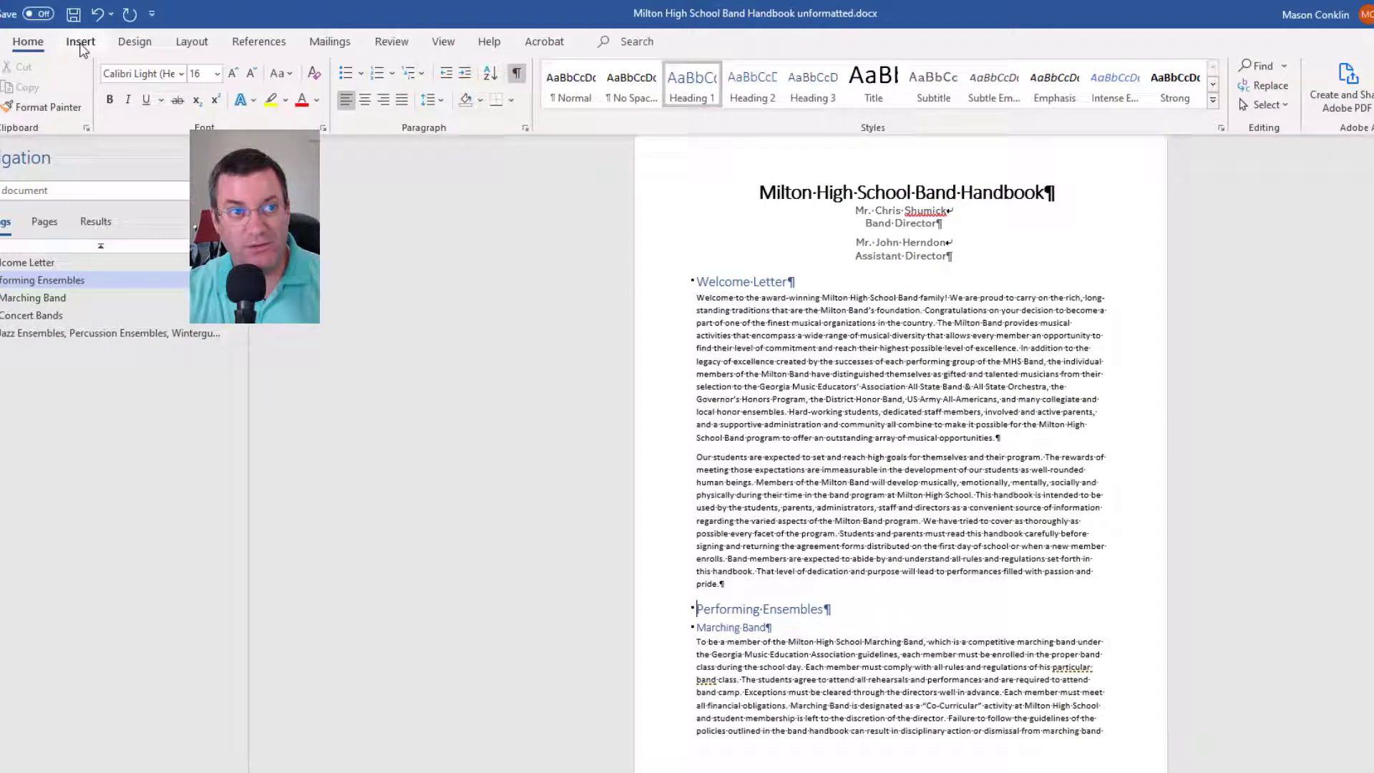
left_click(81, 43)
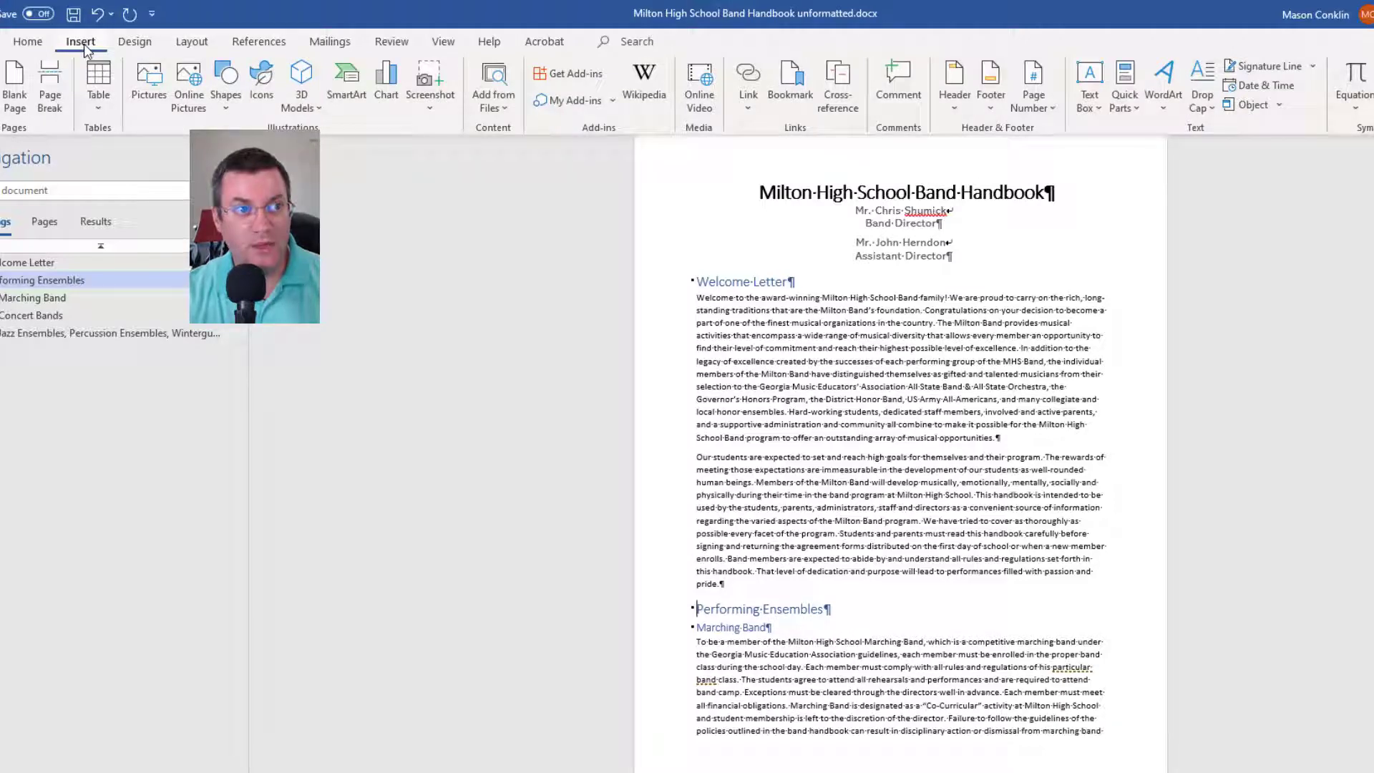
left_click(50, 100)
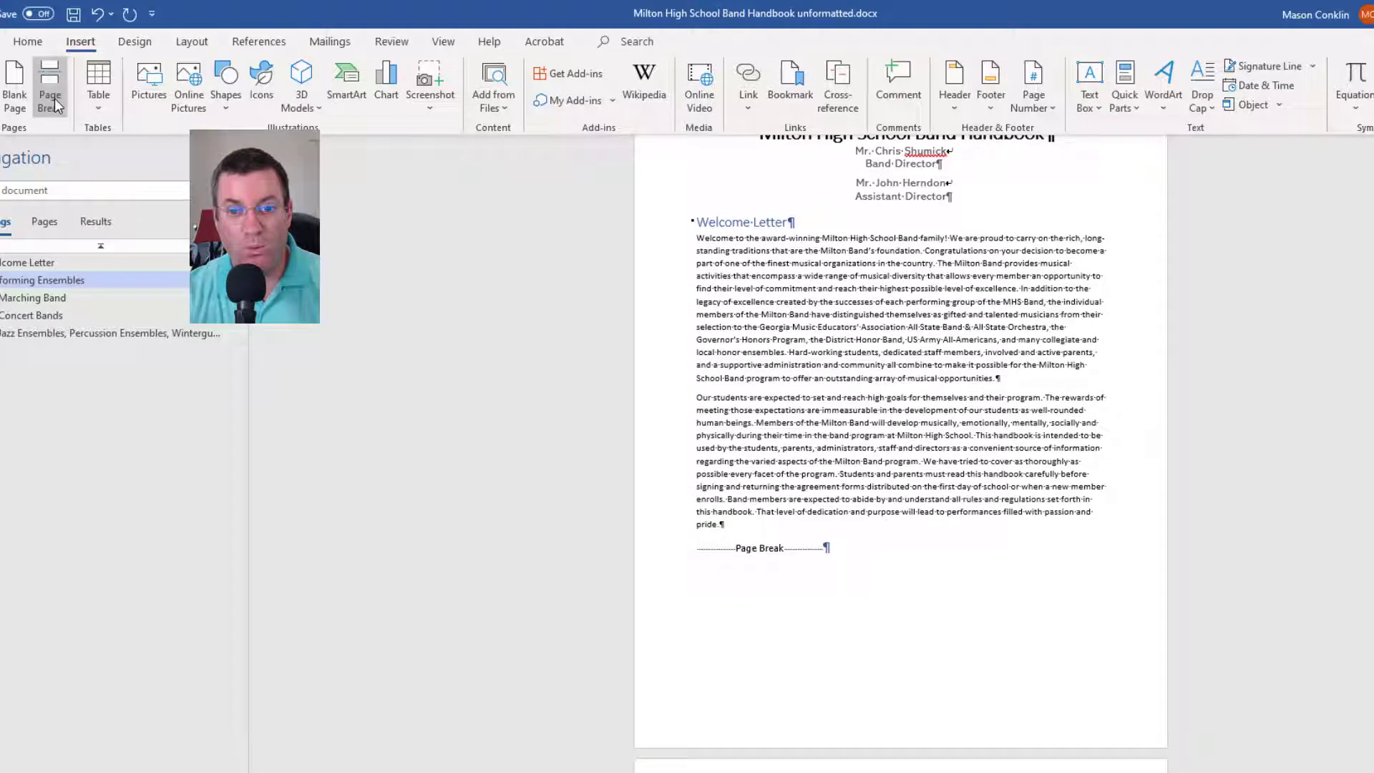
scroll(942, 569, "up", 2)
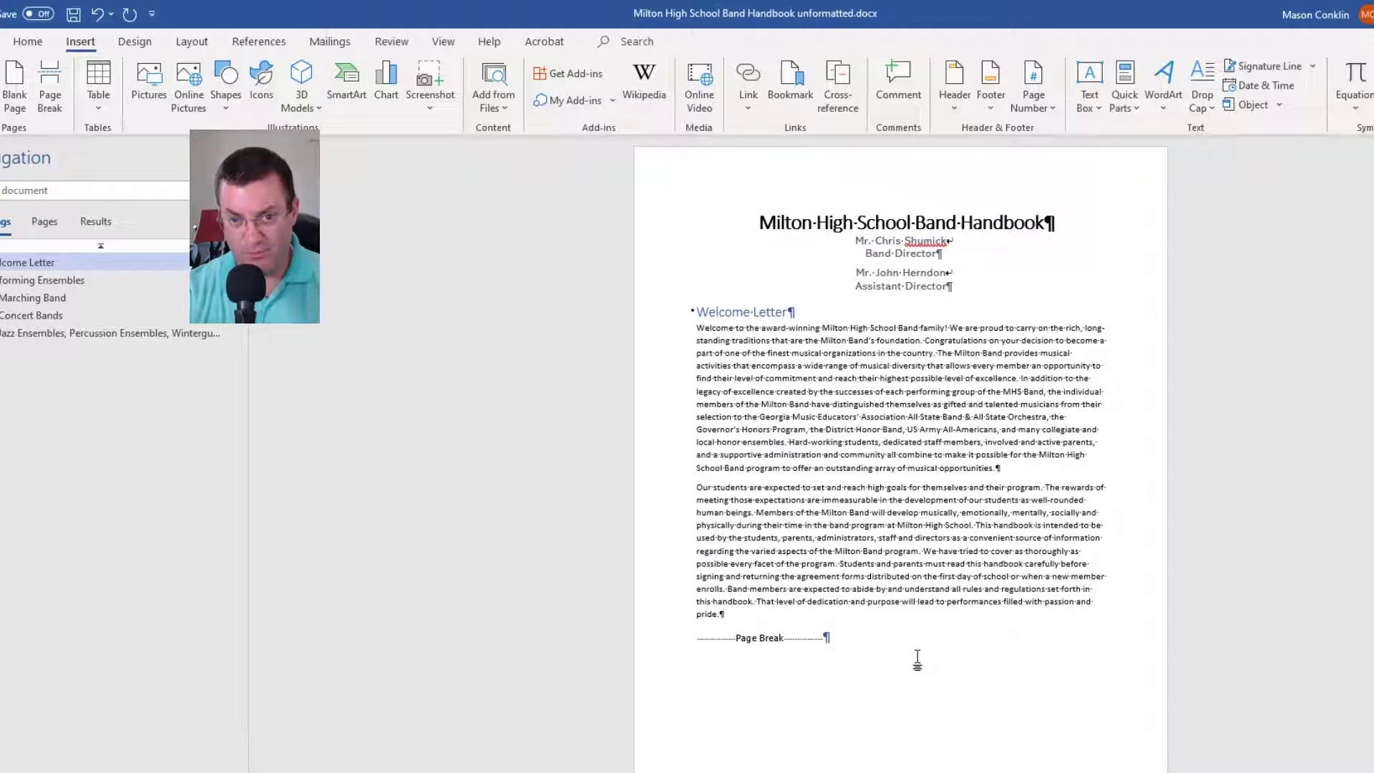
scroll(917, 658, "down", 6)
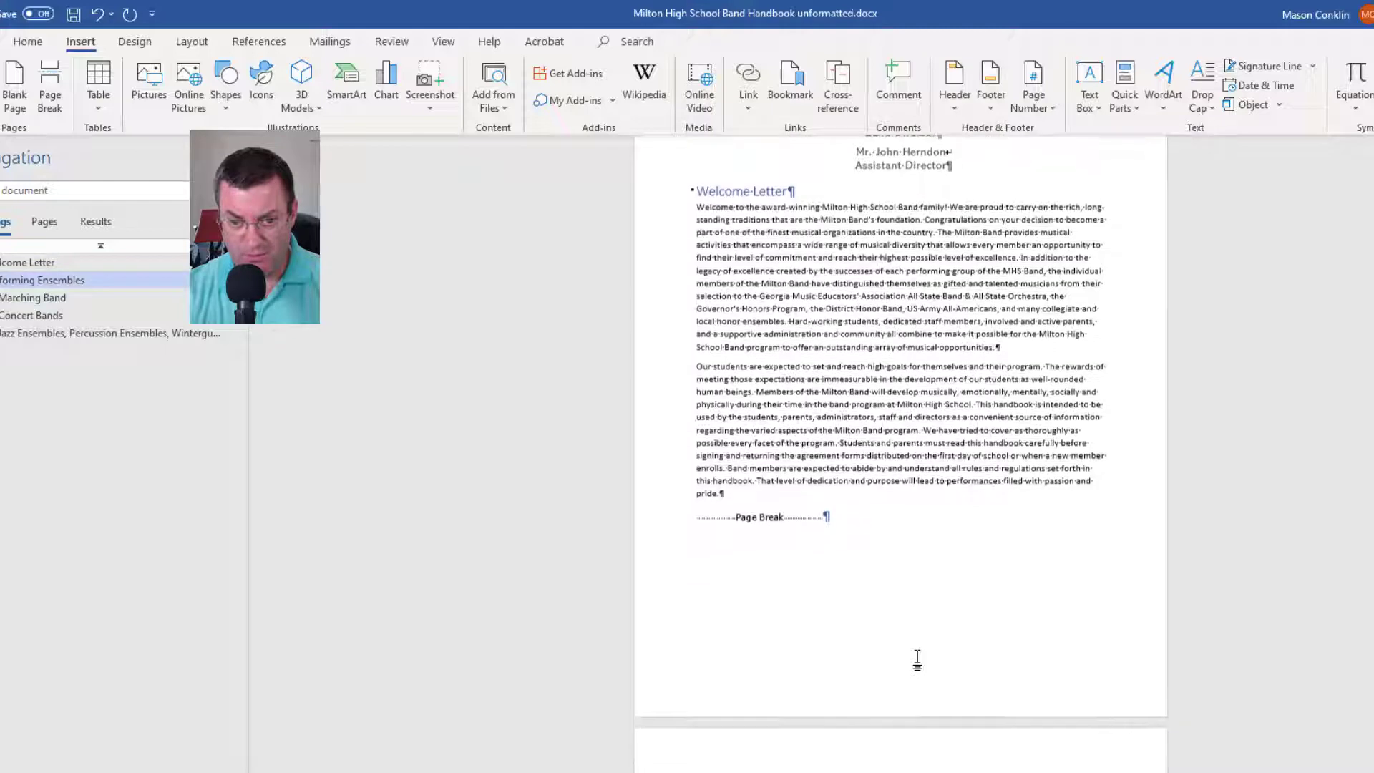
scroll(919, 657, "down", 4)
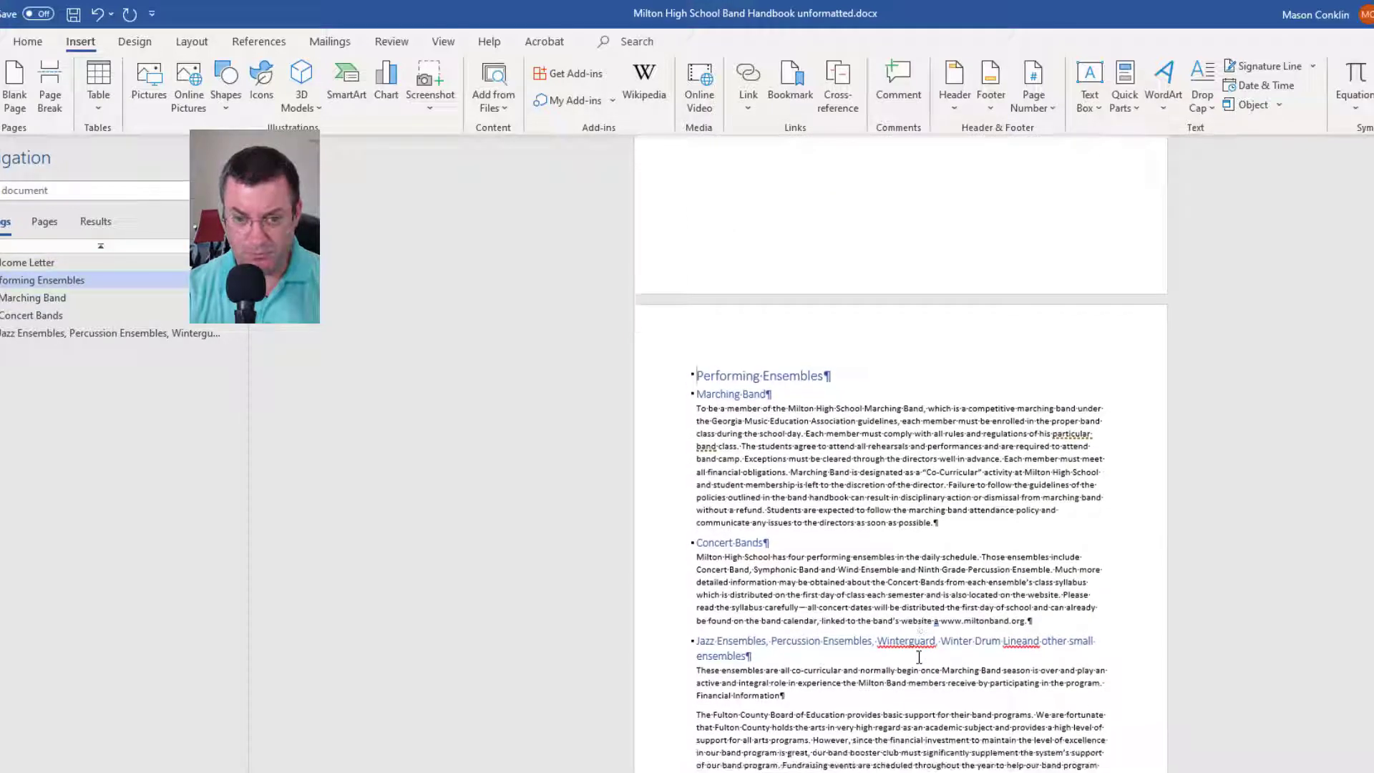
scroll(919, 656, "up", 3)
scroll(918, 657, "down", 4)
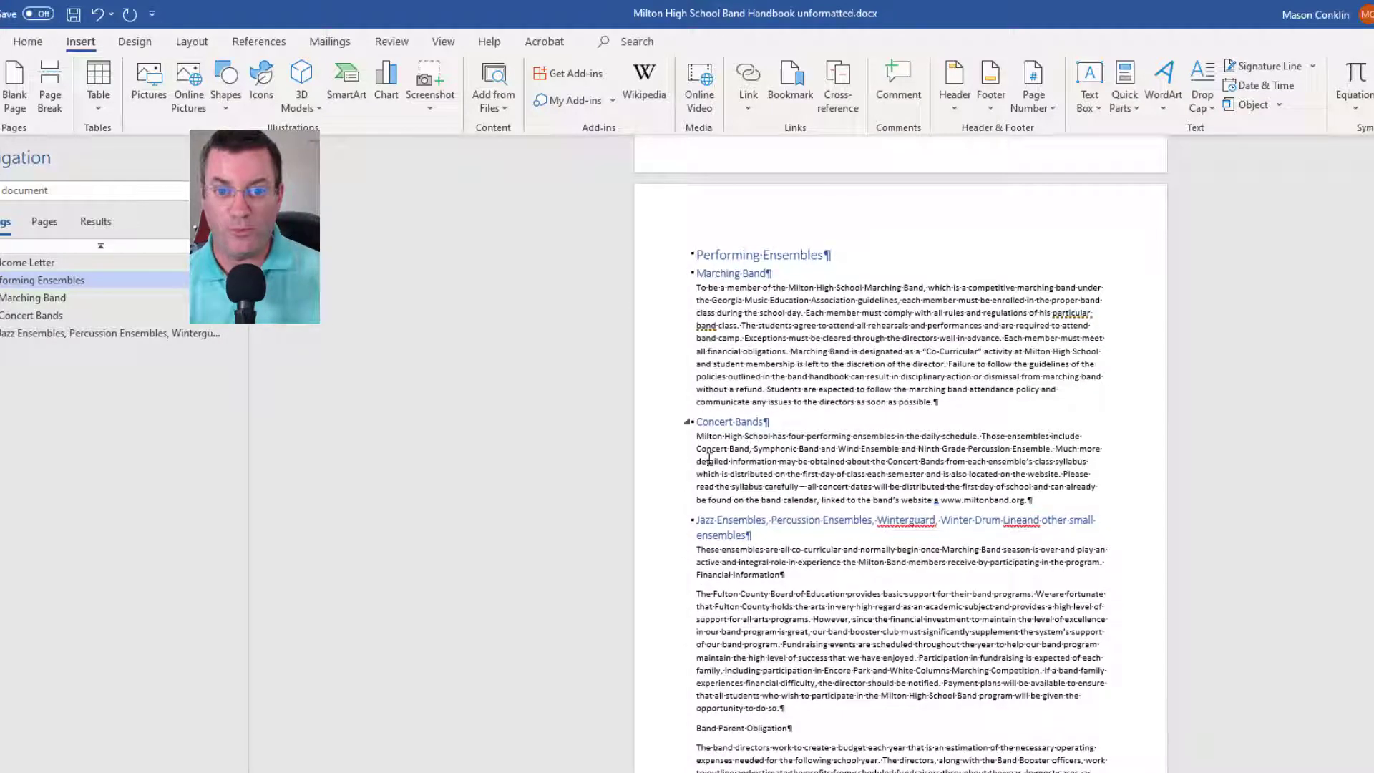
Step: Remove the stray paragraph marks inside numbered items 1, 2 and 3 of the "Band Parent Support" section to rejoin each item
scroll(1061, 683, "down", 20)
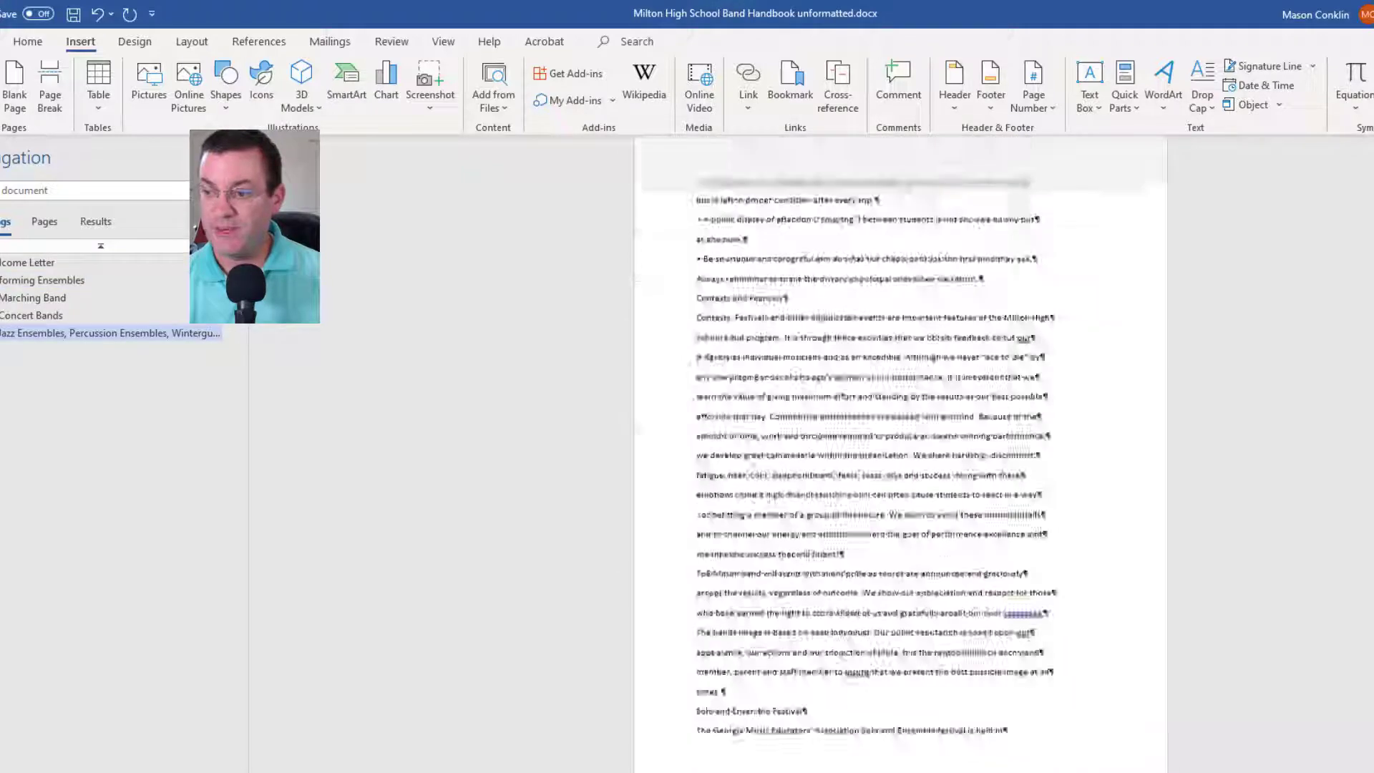
scroll(834, 601, "up", 4)
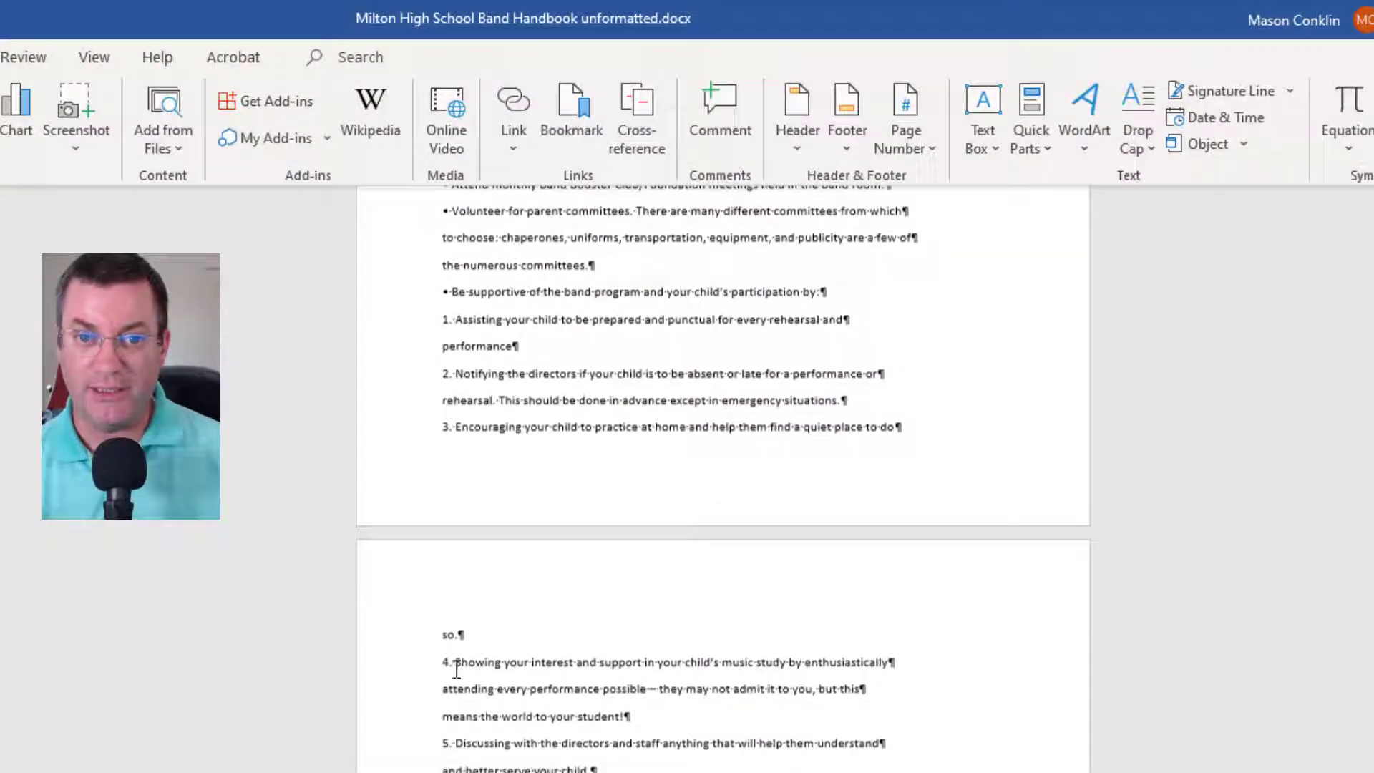
scroll(455, 671, "up", 2)
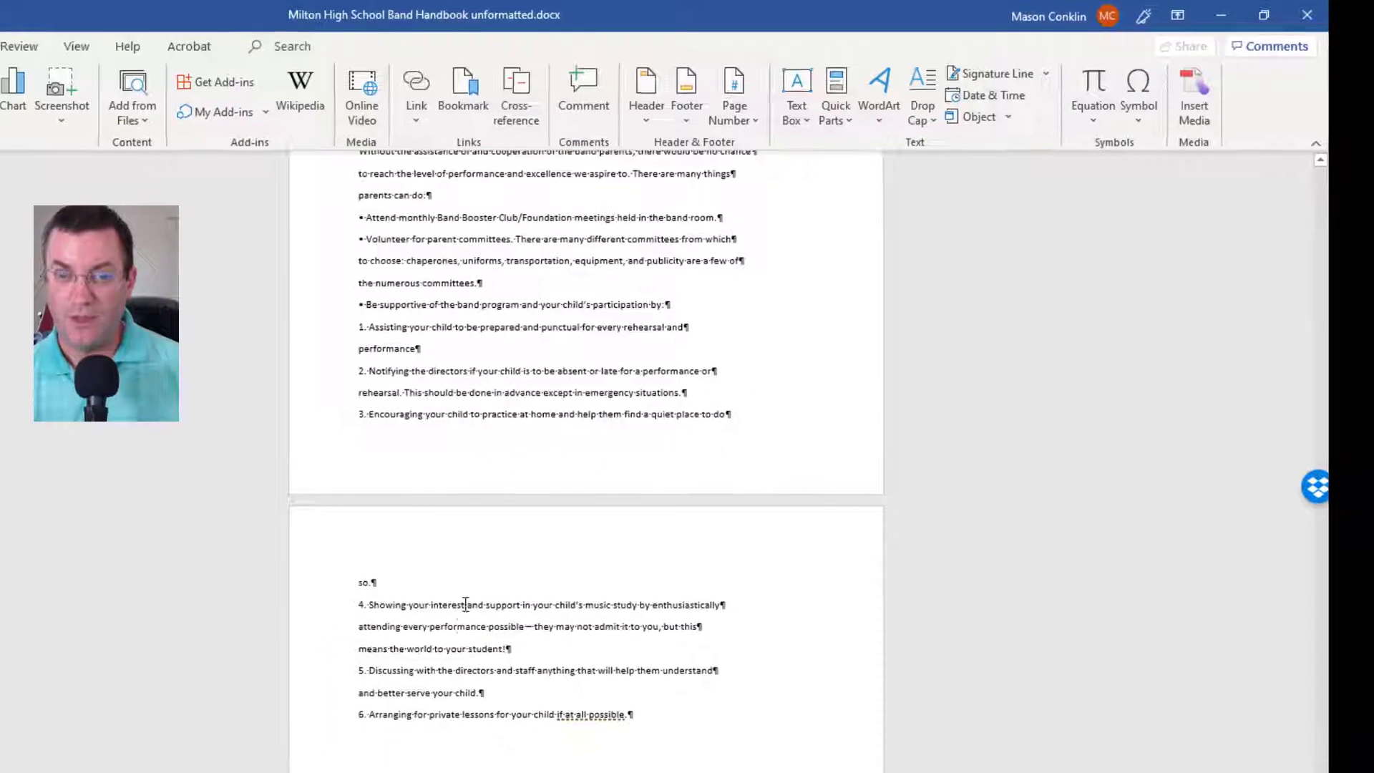
left_click(685, 326)
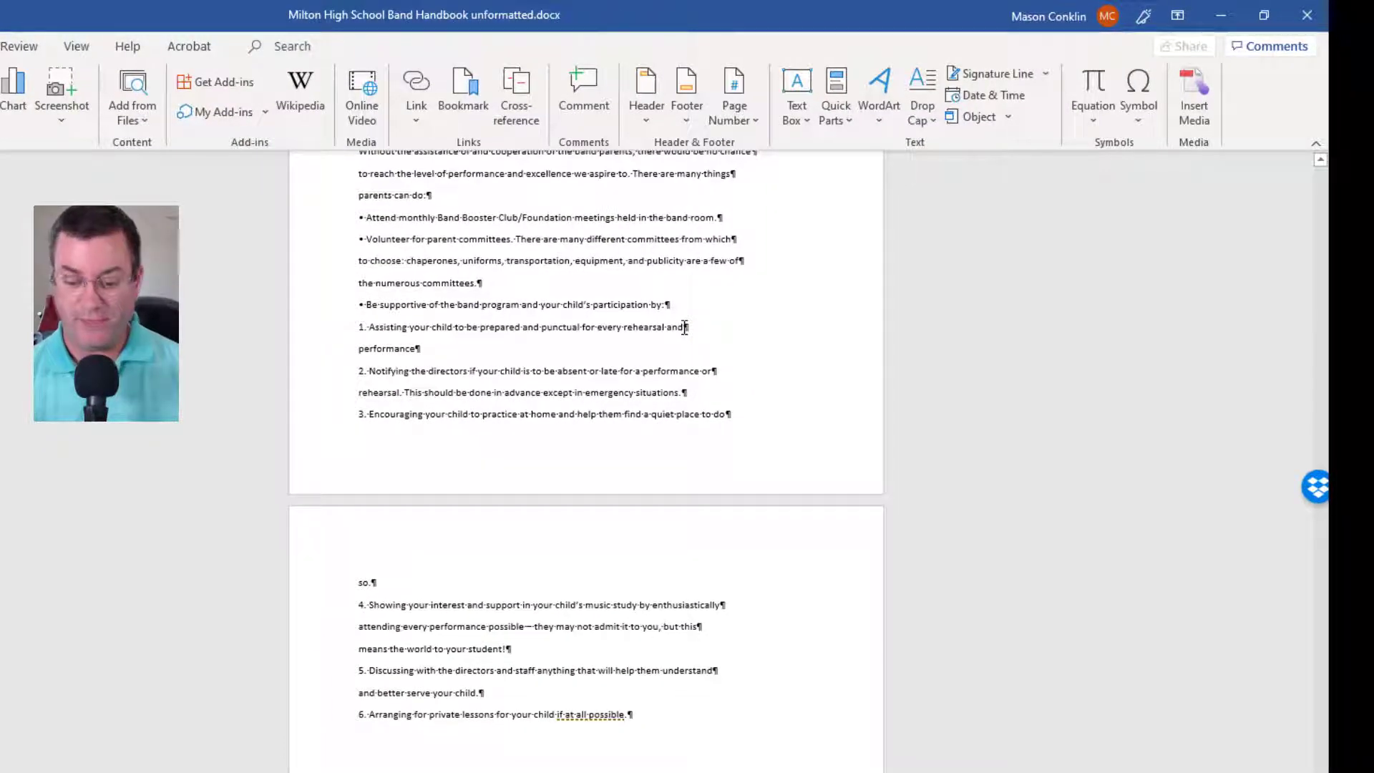
key("Delete")
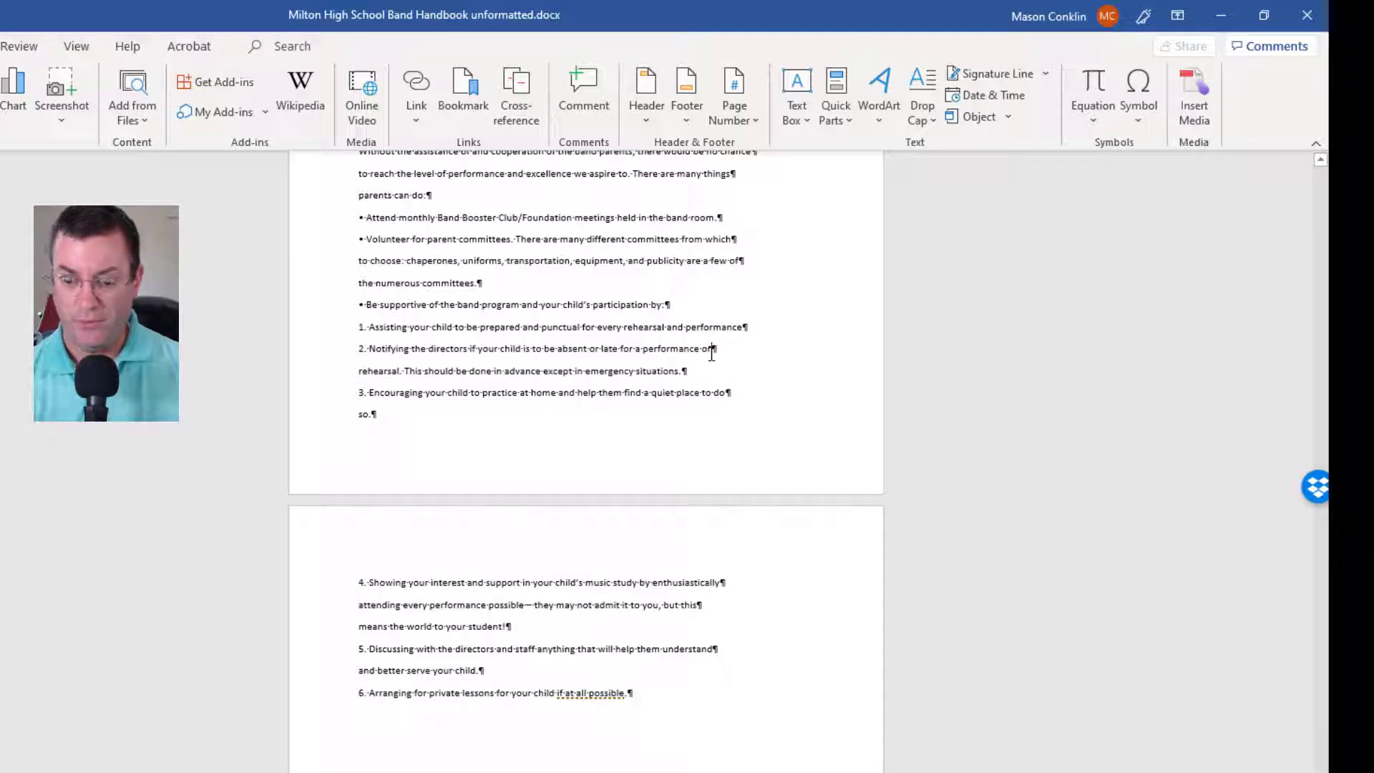
left_click(712, 351)
key("Delete")
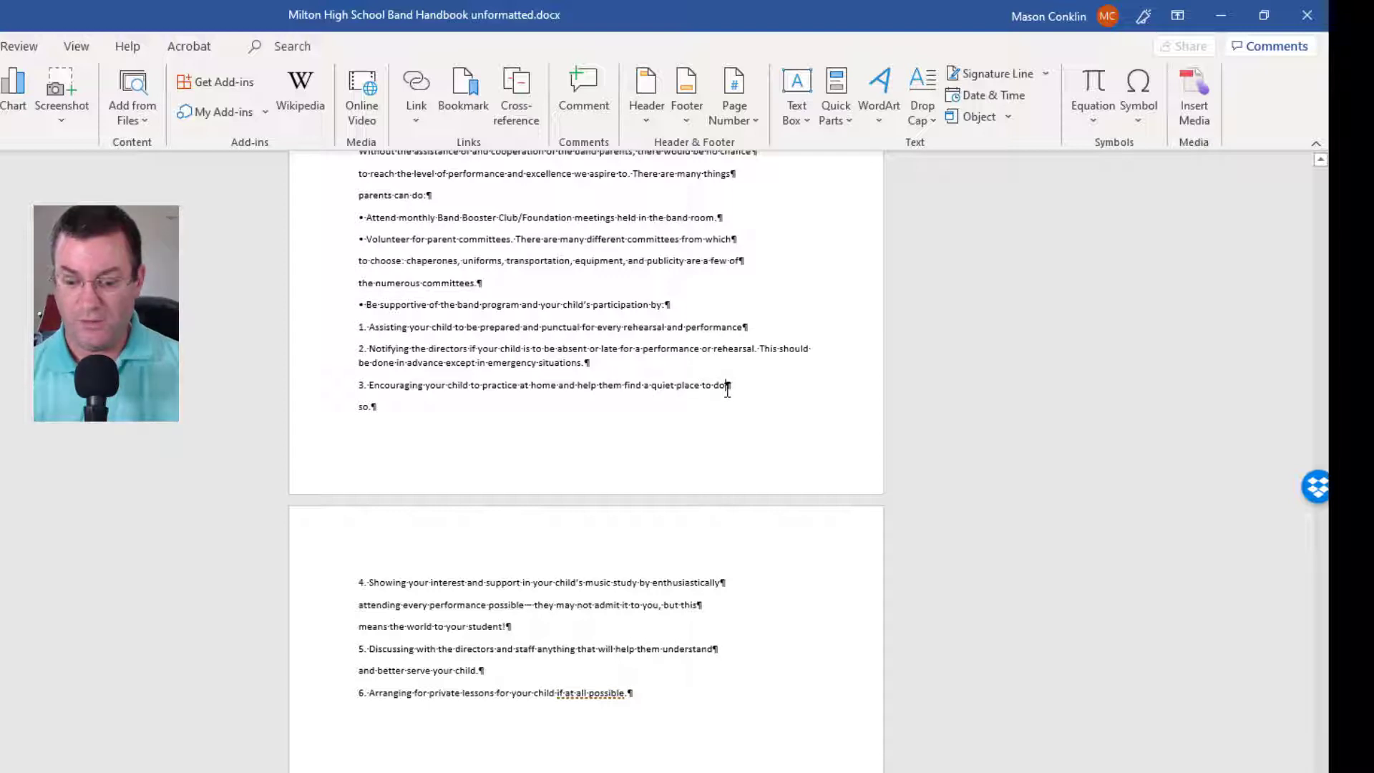
key("Delete")
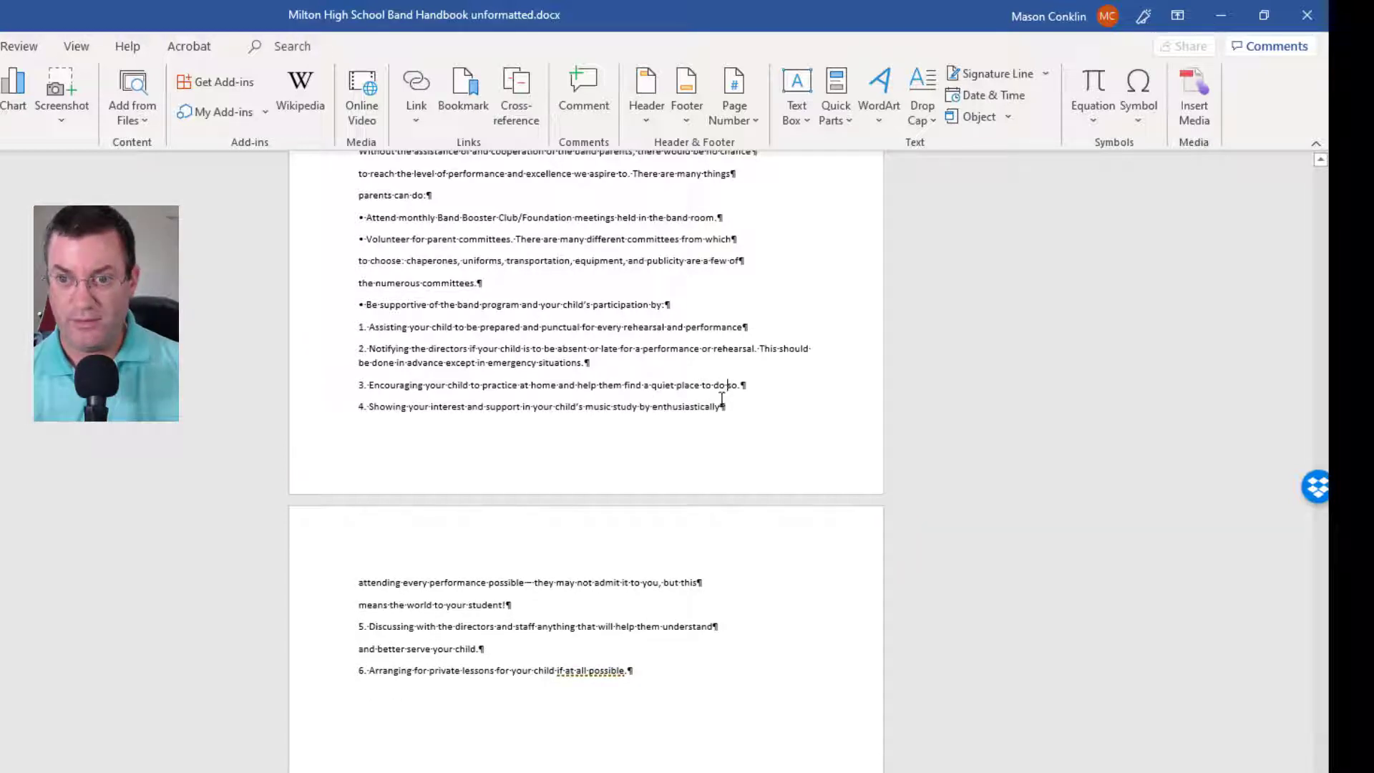
Step: Rejoin the broken lines of numbered items 4 and 5 in the parent support list by deleting their inner paragraph marks
left_click(722, 406)
key("Delete")
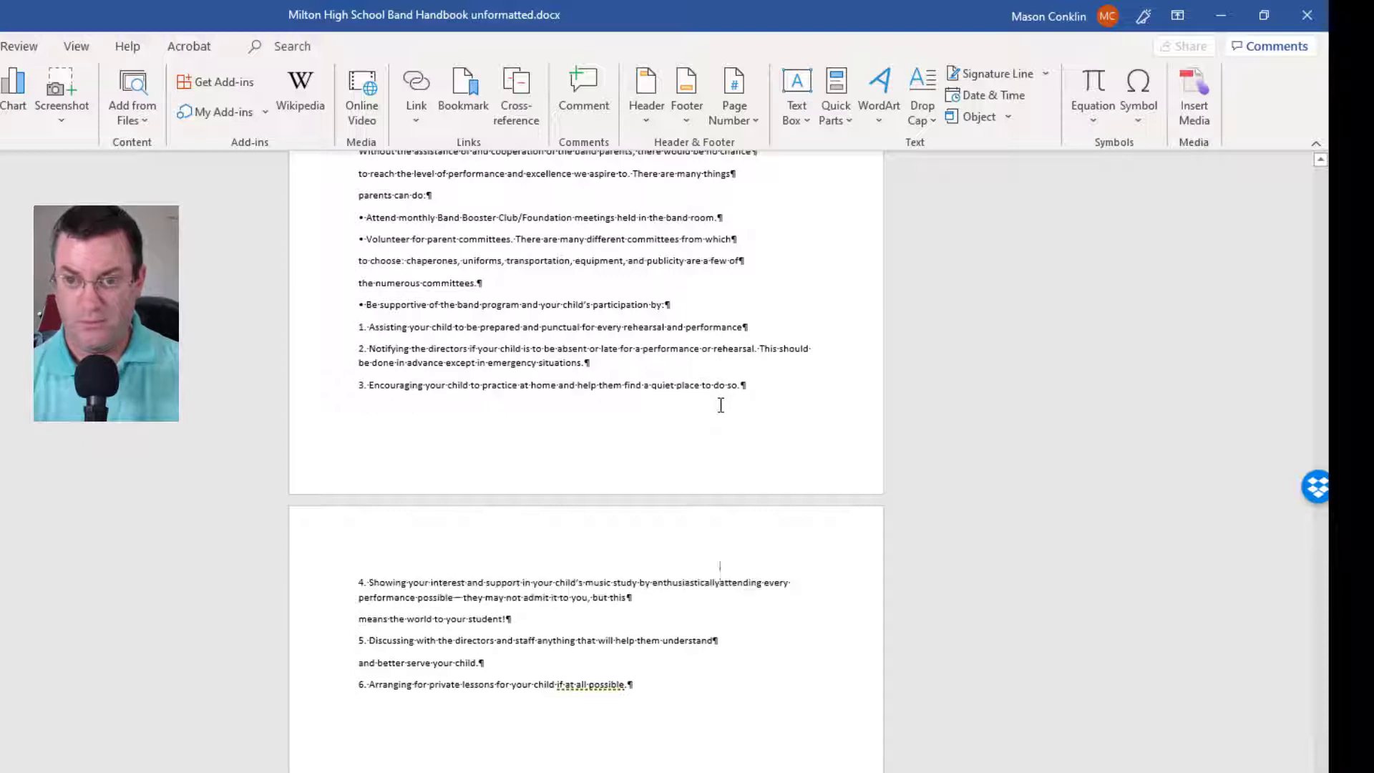
left_click(627, 600)
key("Delete")
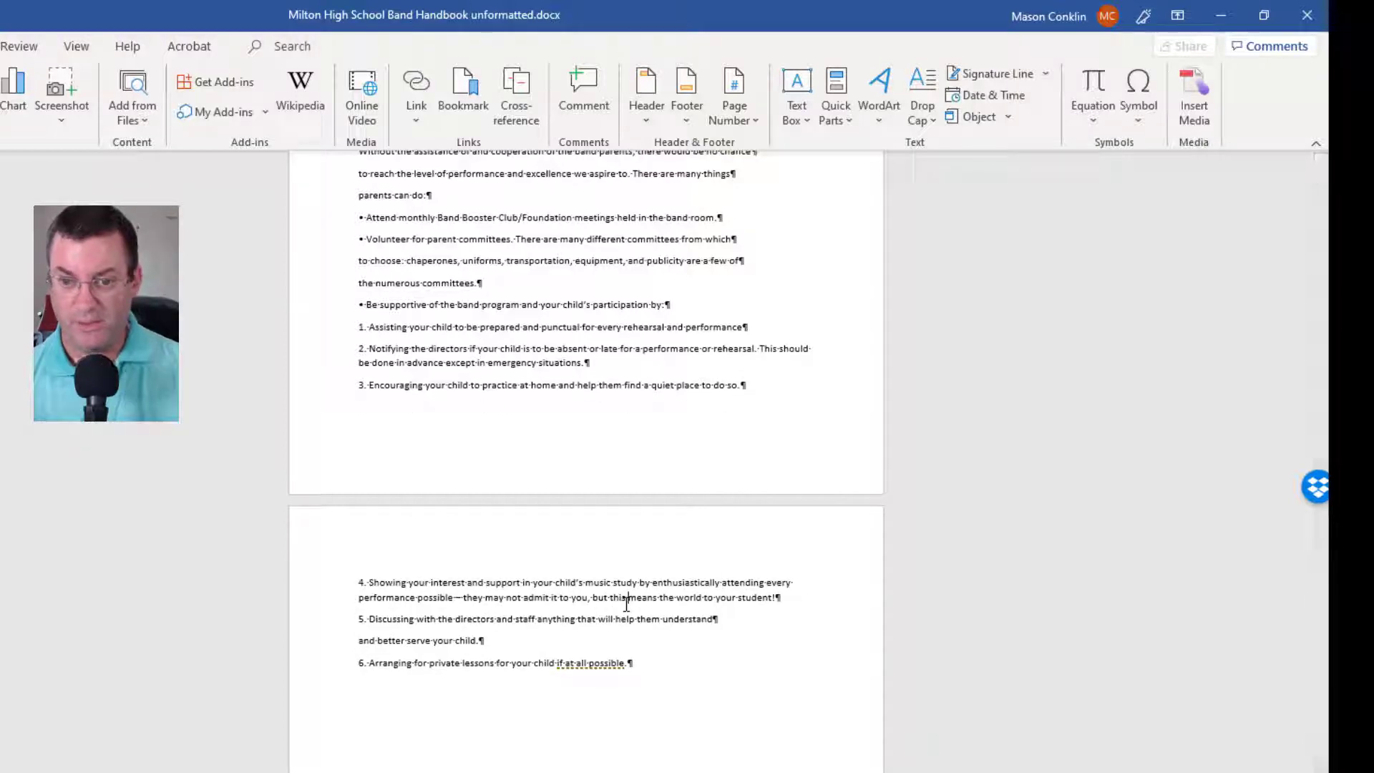
left_click(715, 620)
key("Delete")
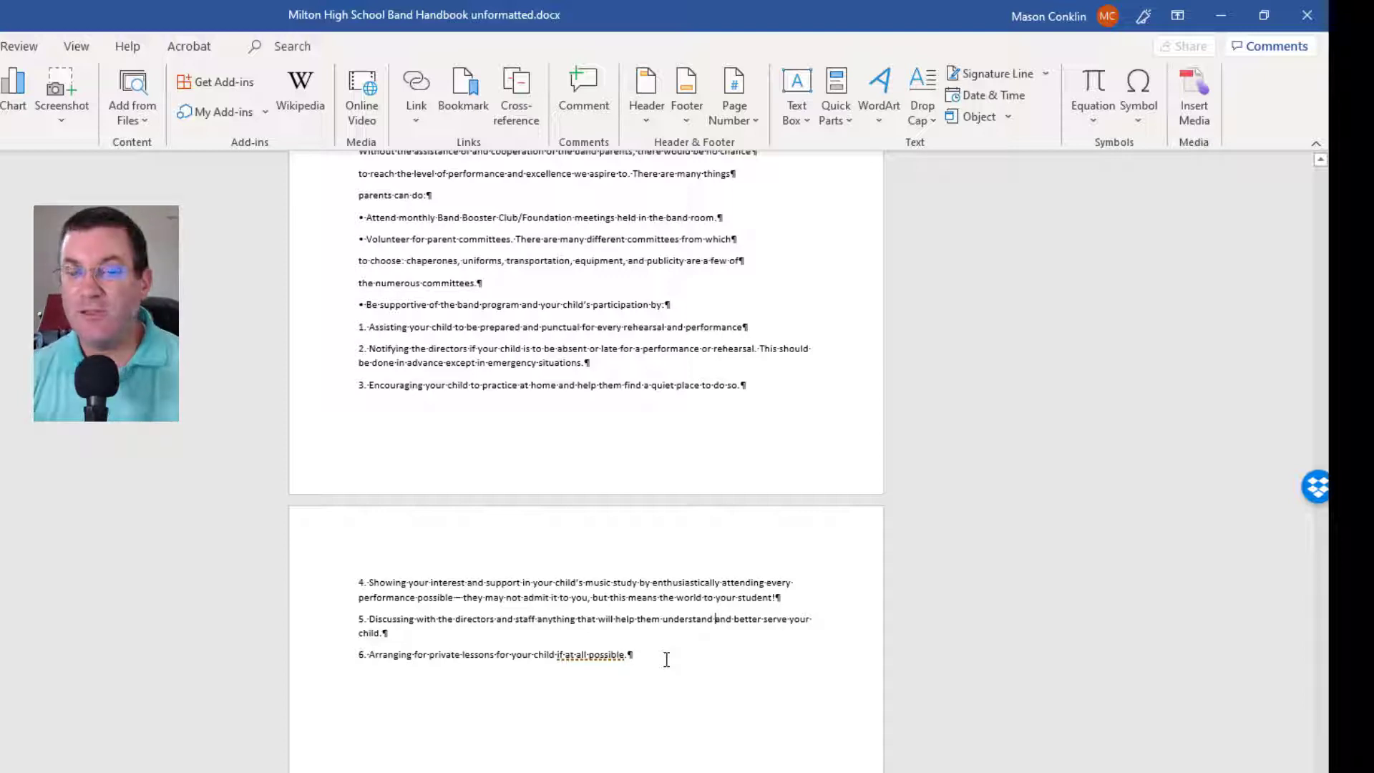
Step: Add a new line after item 3 of the parent support list reading "4. Feed your student before boarding a bus for a trip"
scroll(666, 655, "up", 3)
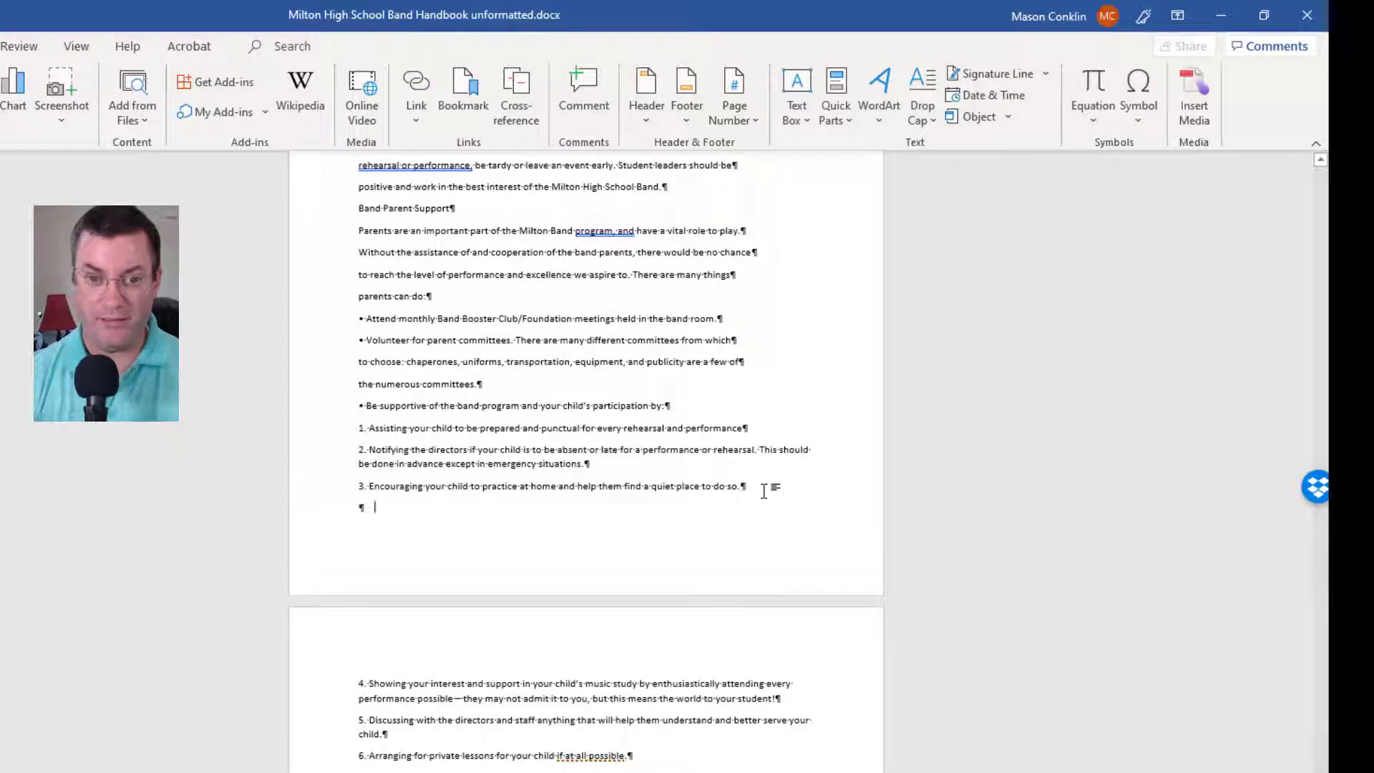
type("4. F")
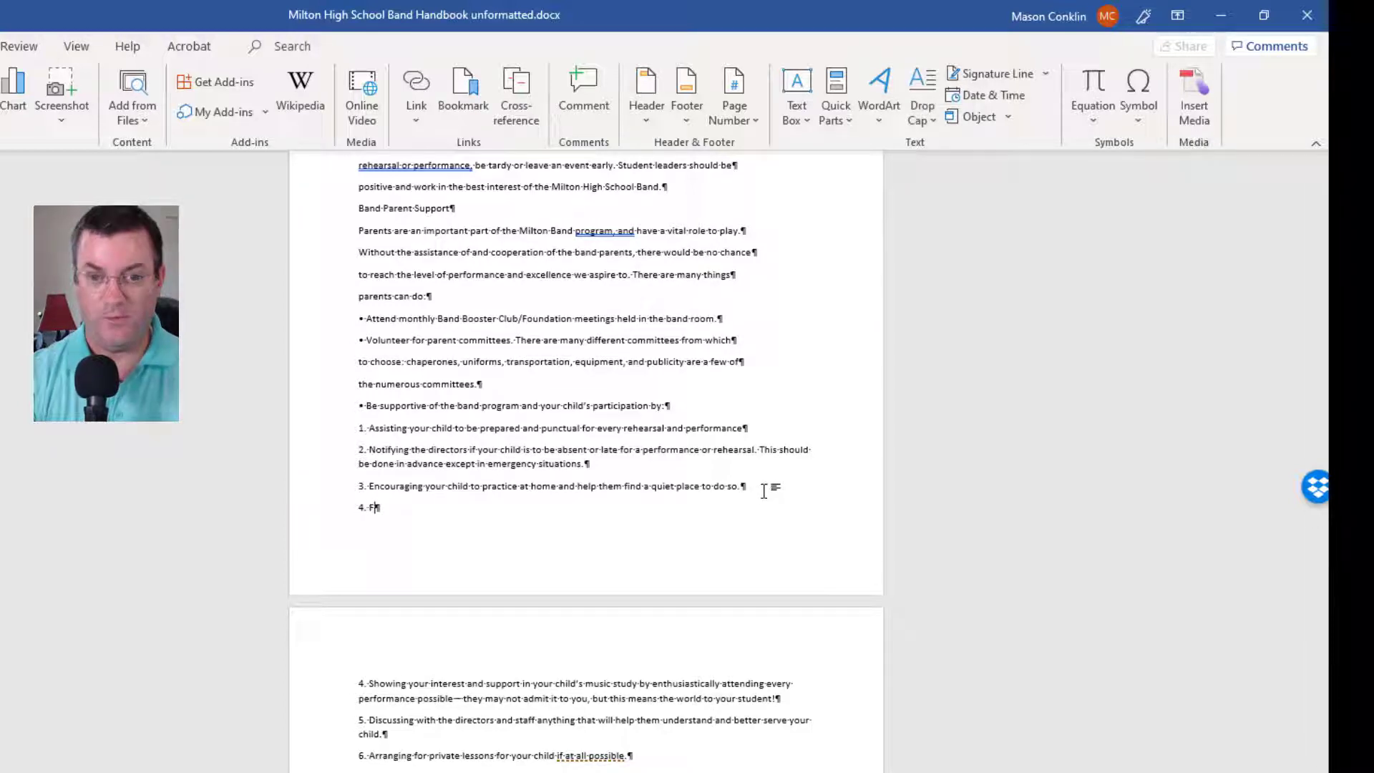
type("eed your ")
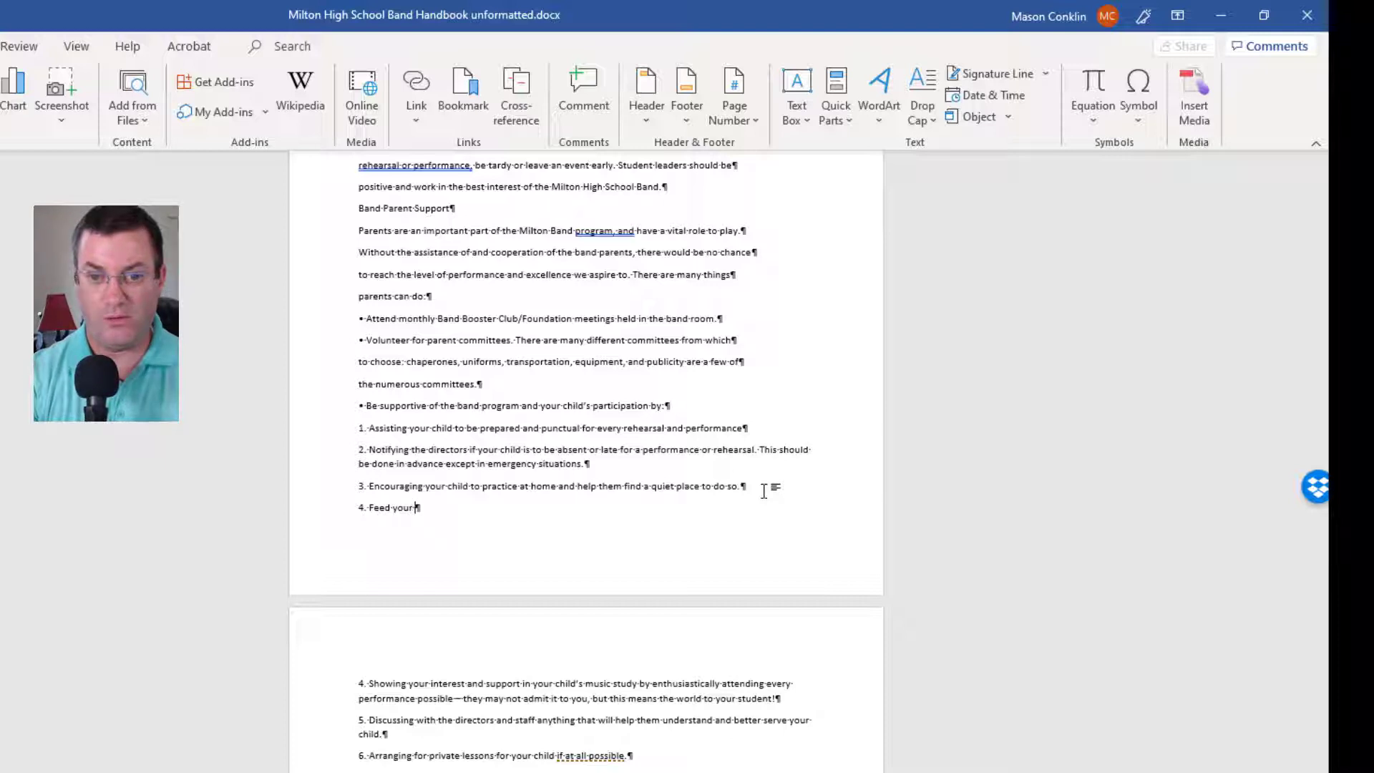
type("student")
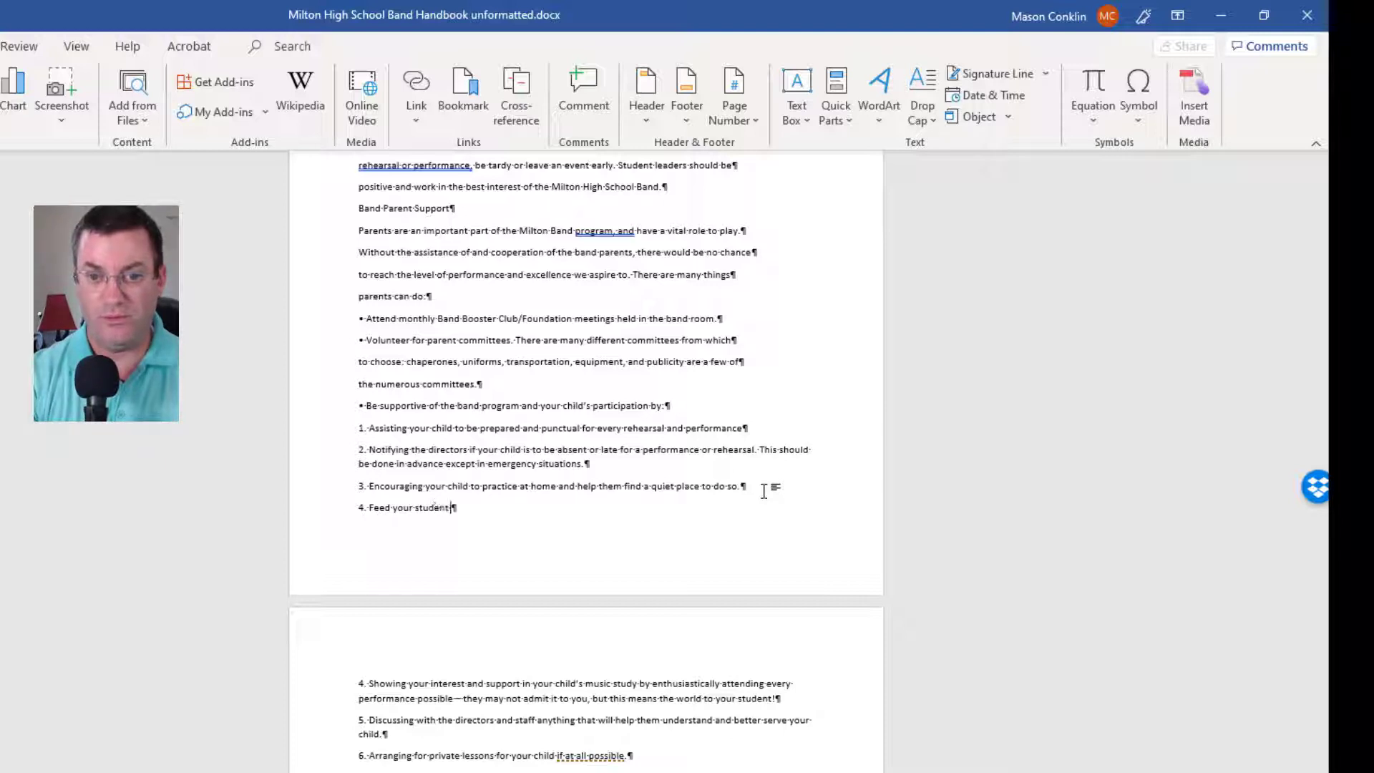
type(" before le")
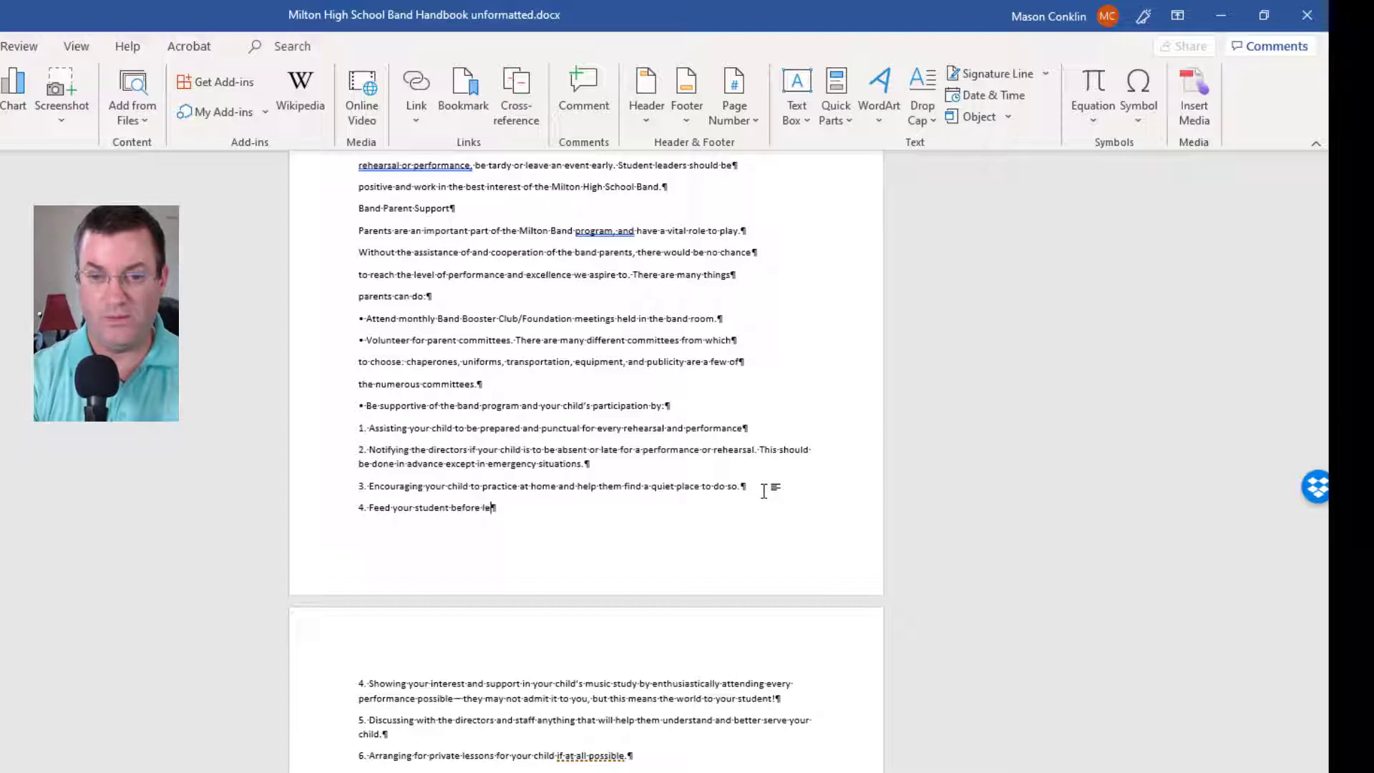
type("avin")
key("BackSpace")
key("BackSpace")
key("BackSpace")
key("BackSpace")
key("BackSpace")
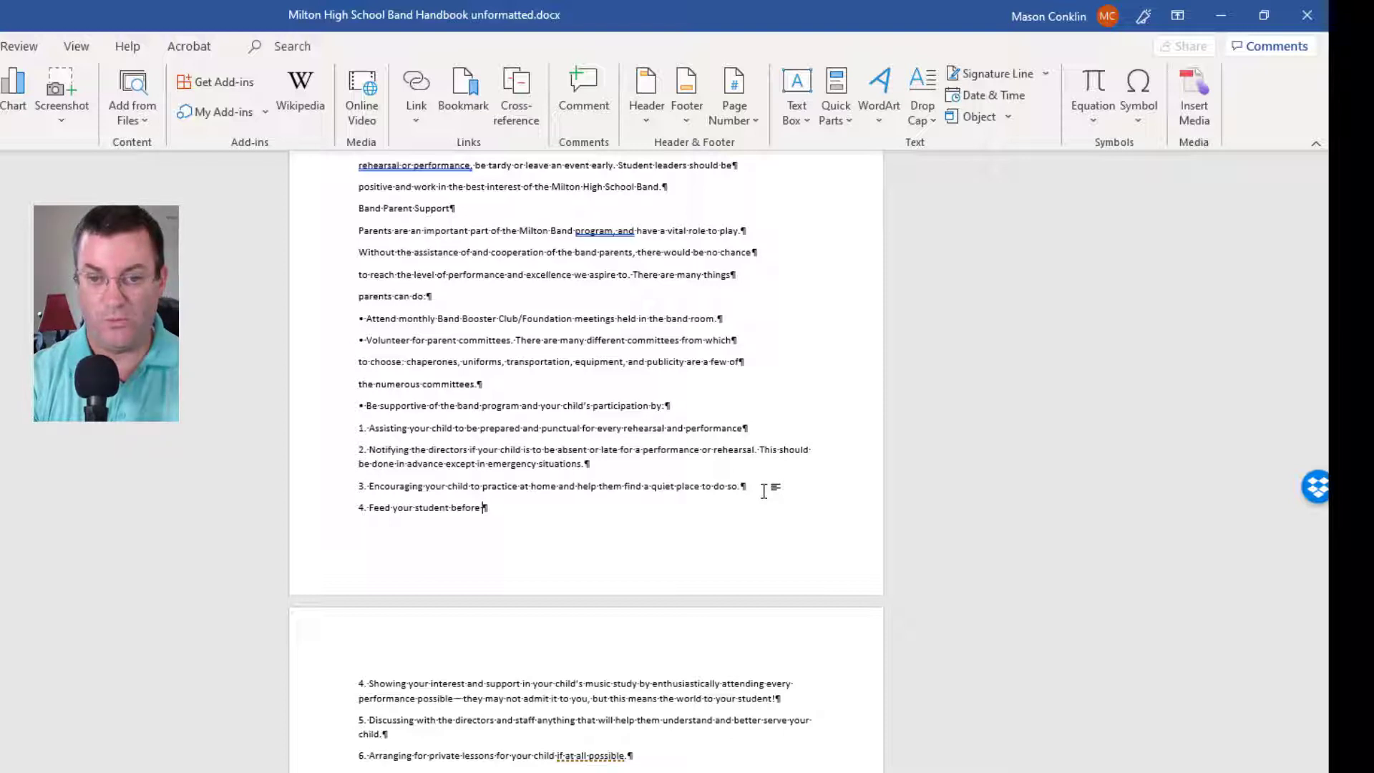
type("boarding a bus for a trip")
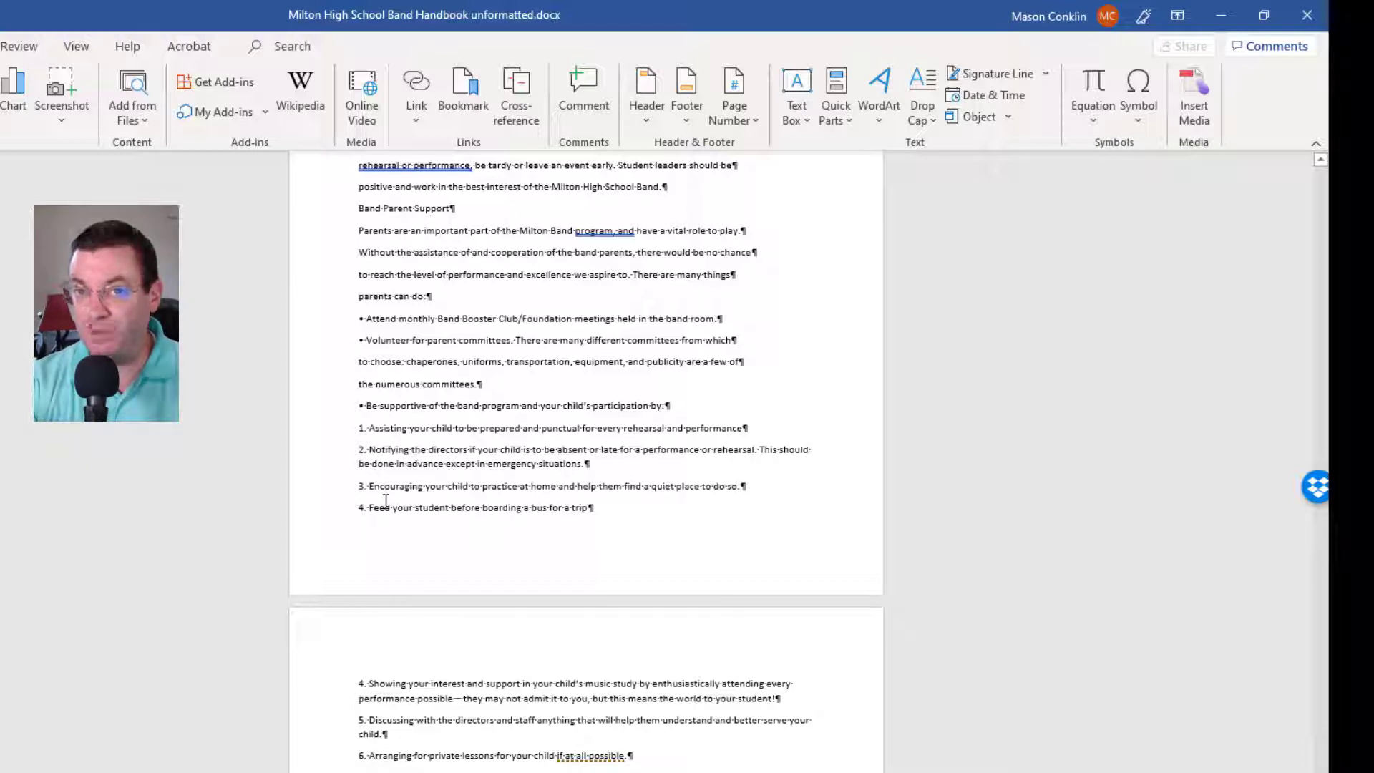
Step: Remove the manually typed numbers from the "Assisting your child" and "Notifying the directors" items in the parent support list
left_click(368, 429)
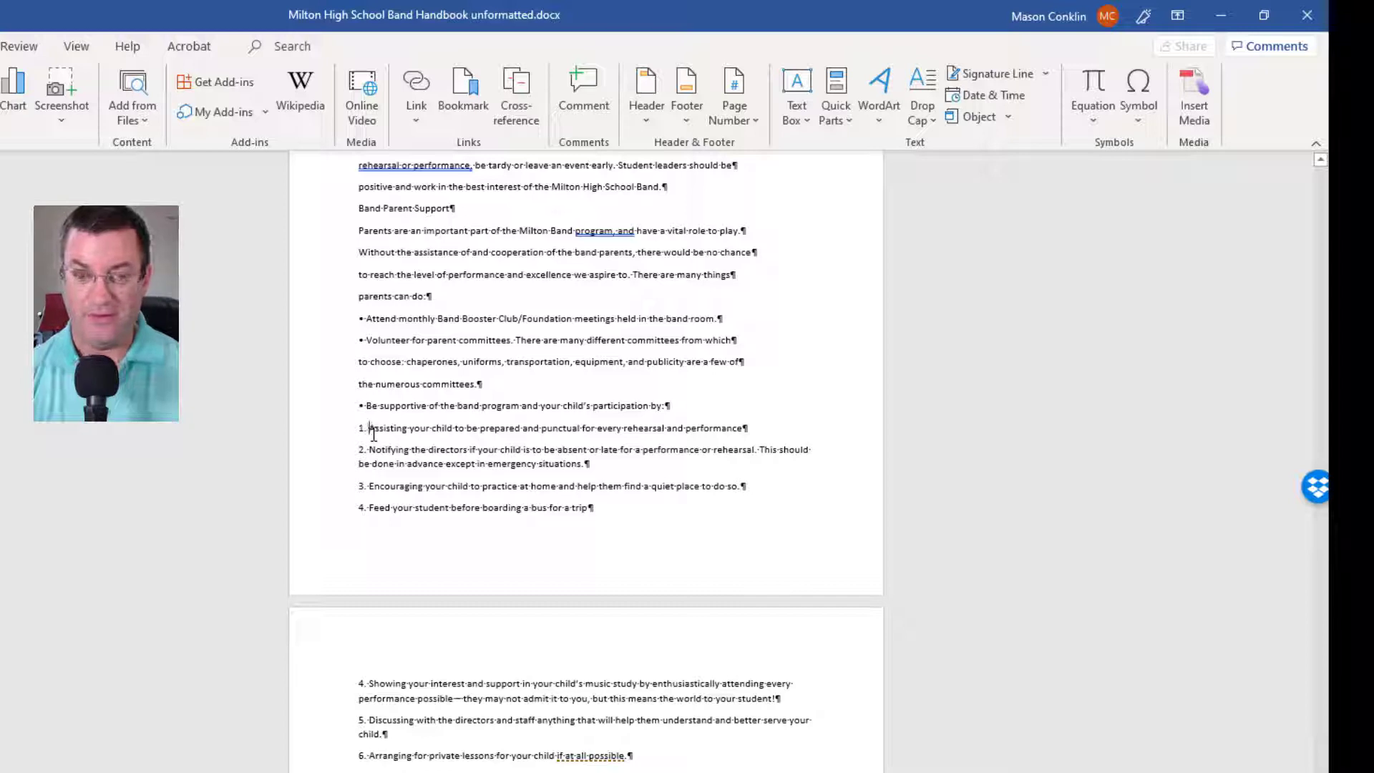
key("BackSpace")
key("BackSpace")
key("BackSpace")
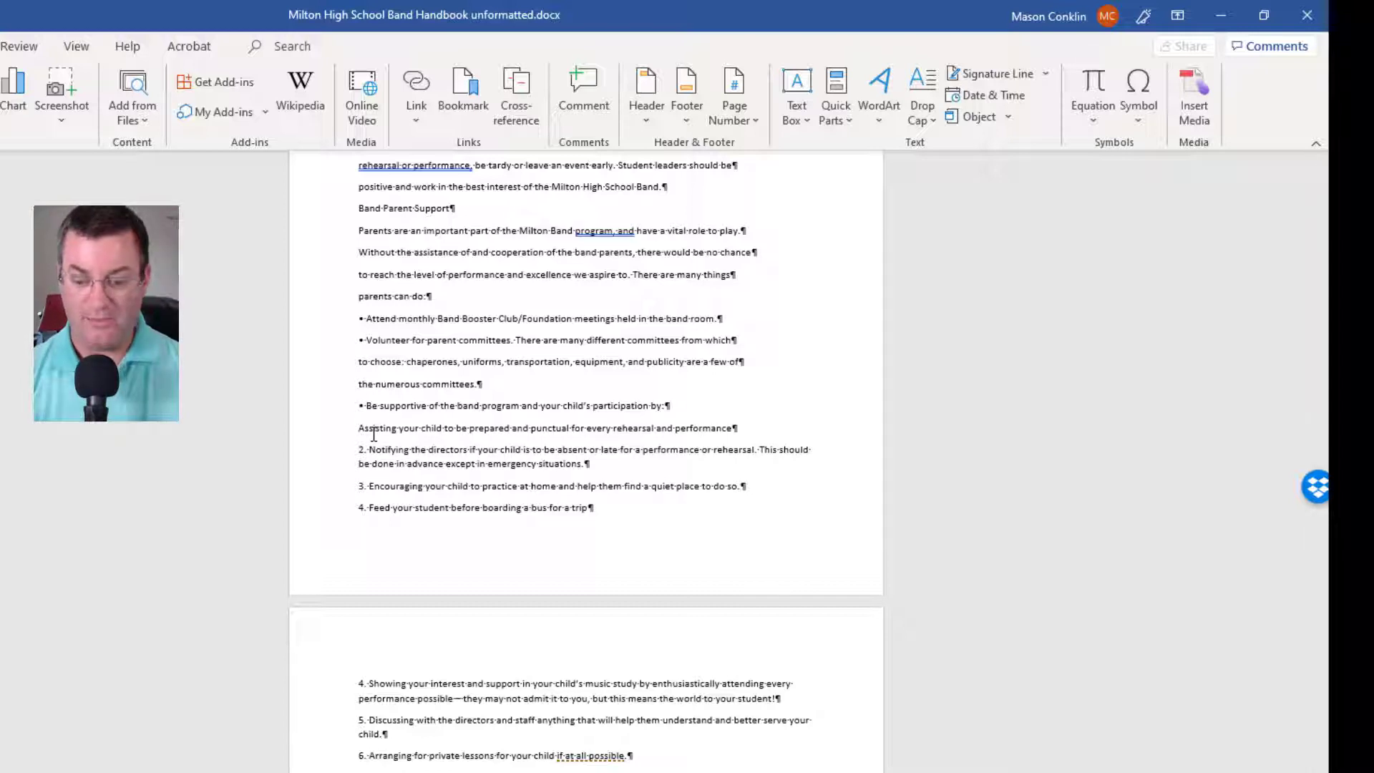
key("Delete")
key("Delete")
key("Delete")
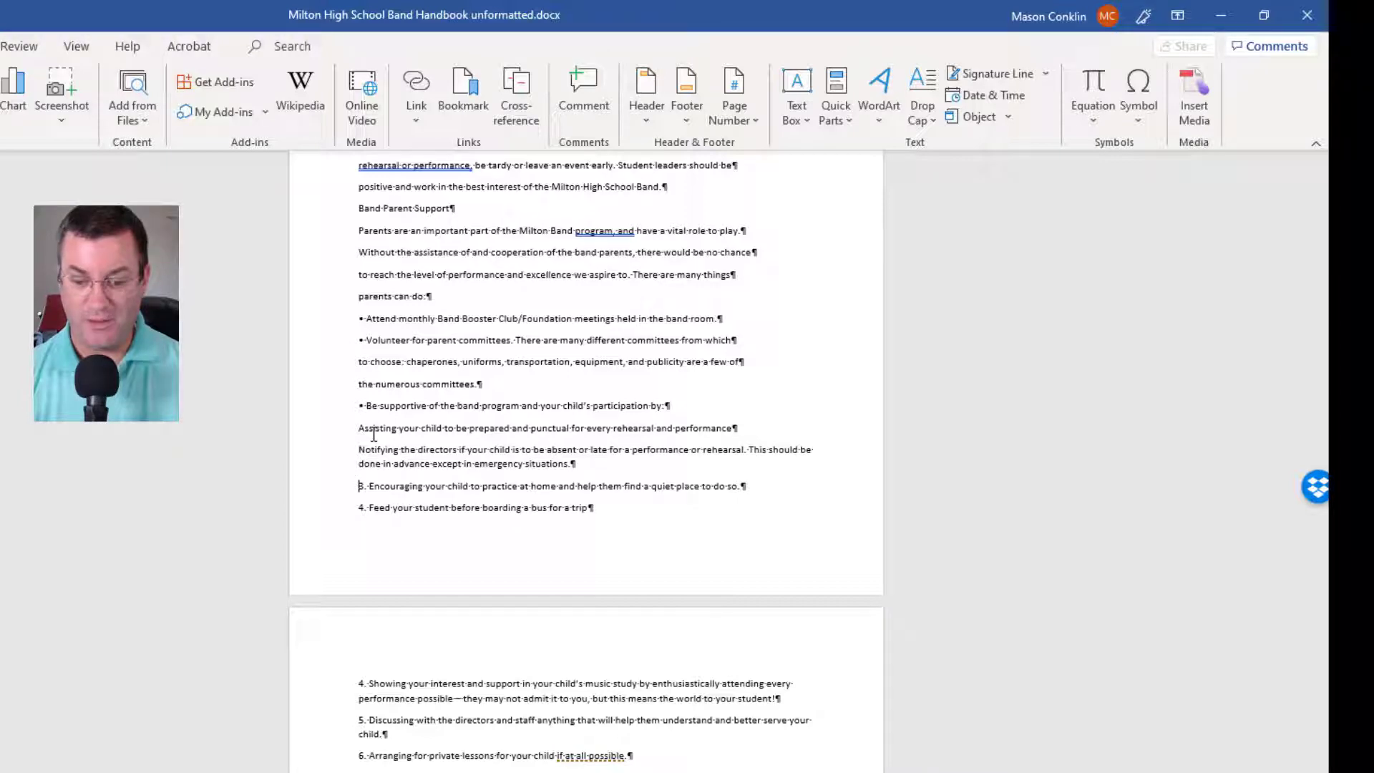
Step: Delete the typed numbers in front of the "Encouraging your child" and "Feed your student" items
key("Delete")
key("Delete")
key("Delete")
key("Down")
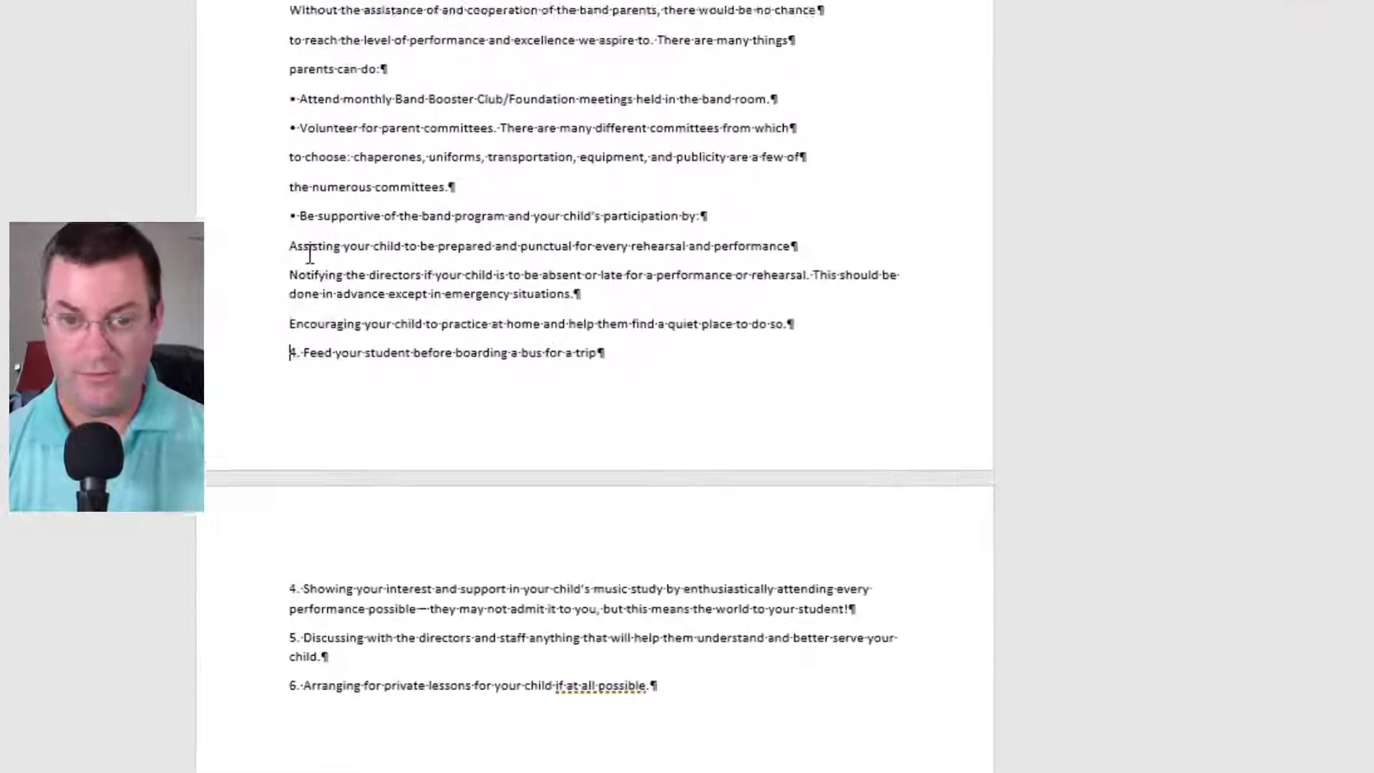
key("Delete")
key("Delete")
key("Delete")
Step: Strip the typed numbers from the last three parent support items, "Showing your interest", "Discussing with the directors" and "Arranging for private lessons"
key("Down")
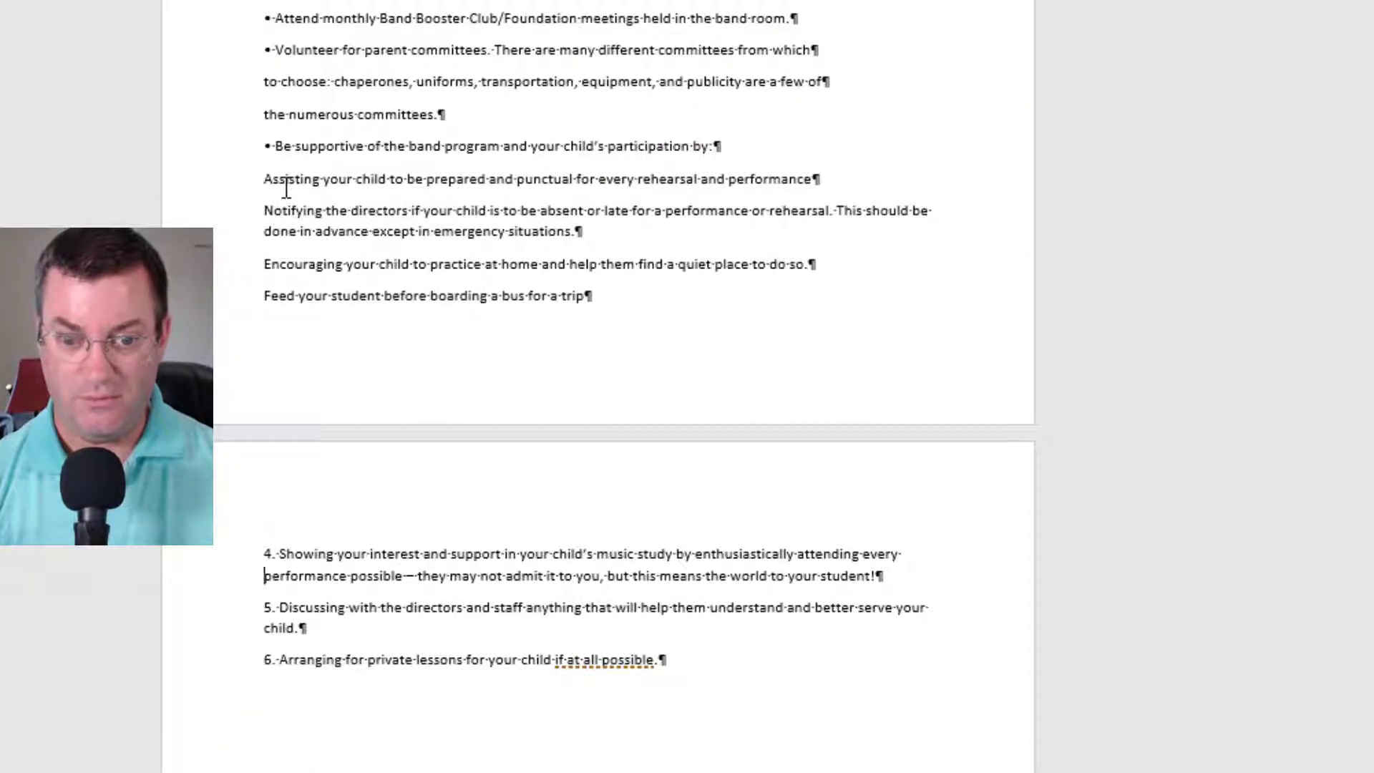
key("Delete")
key("Delete")
key("Delete")
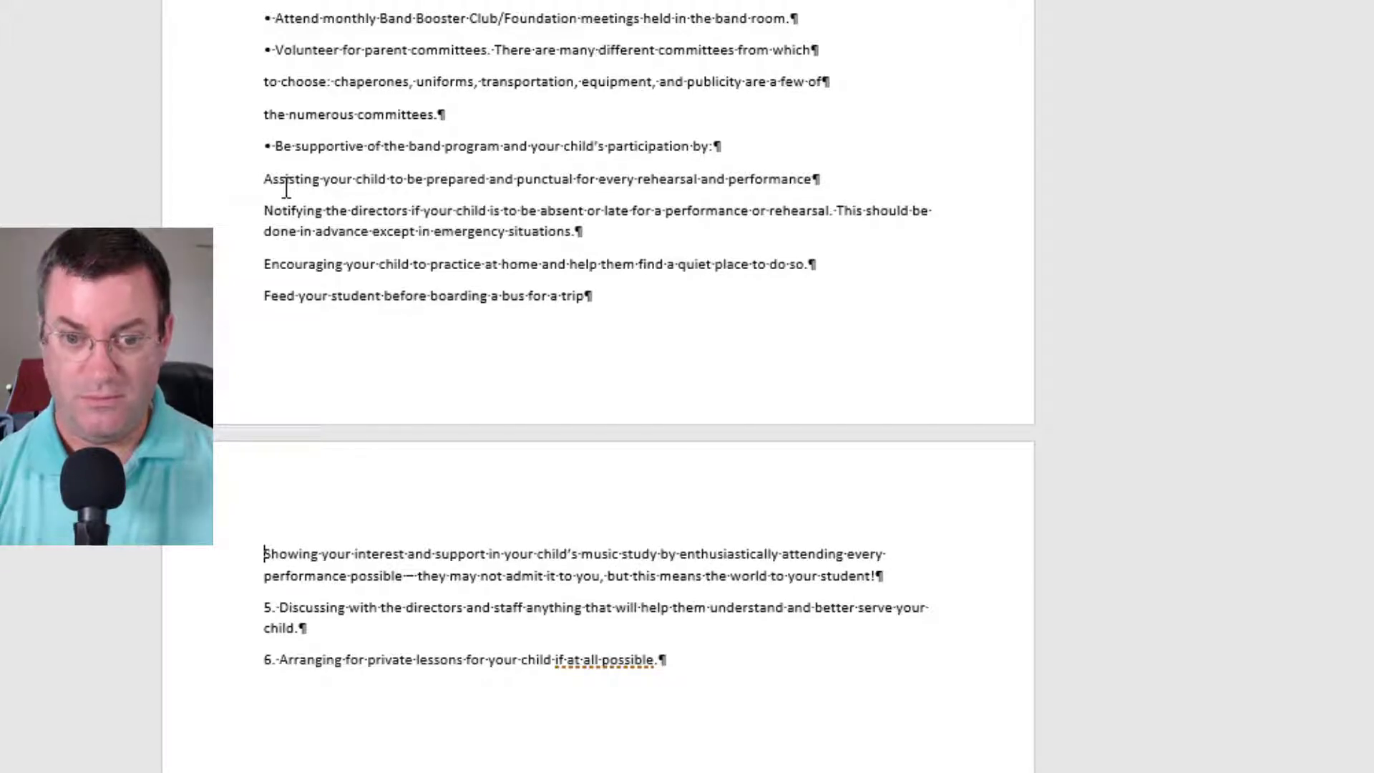
key("Down")
key("Down")
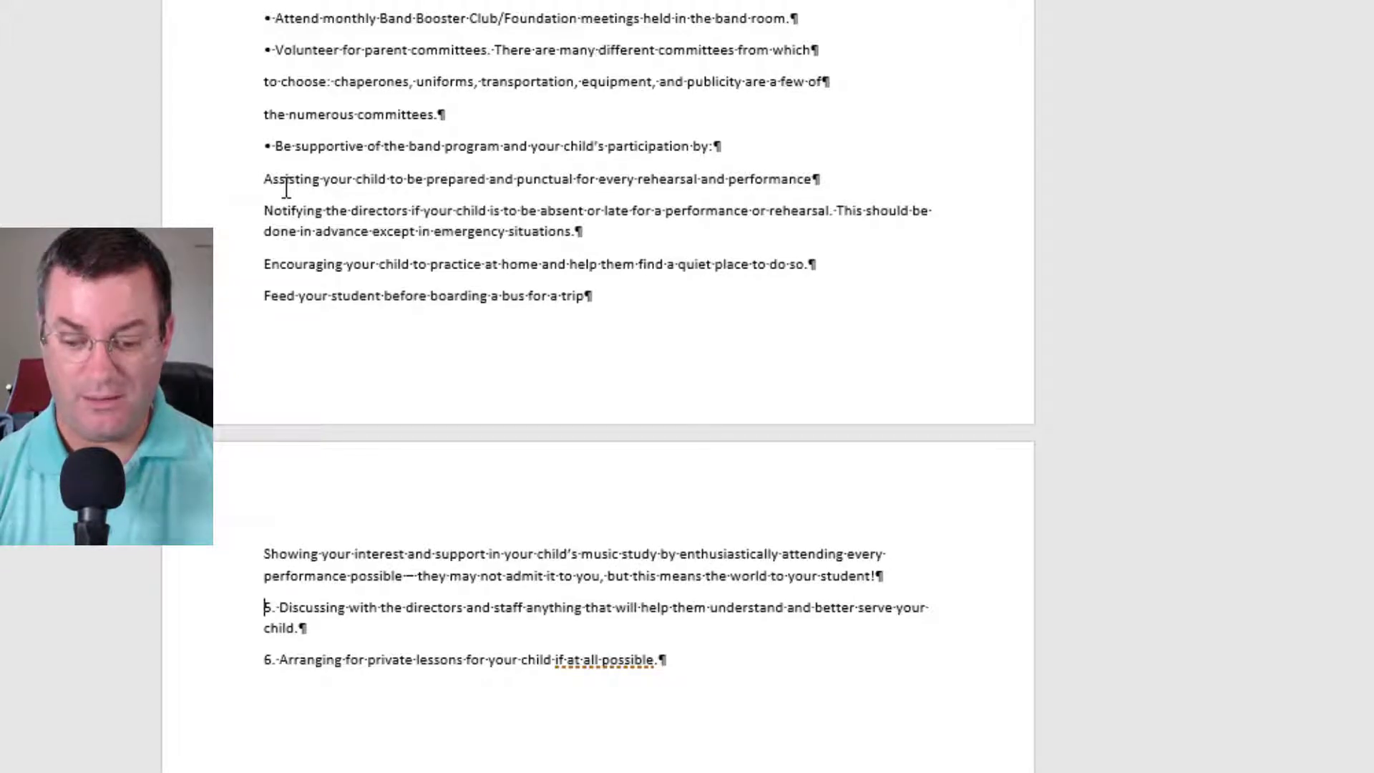
key("Delete")
key("Delete")
key("Delete")
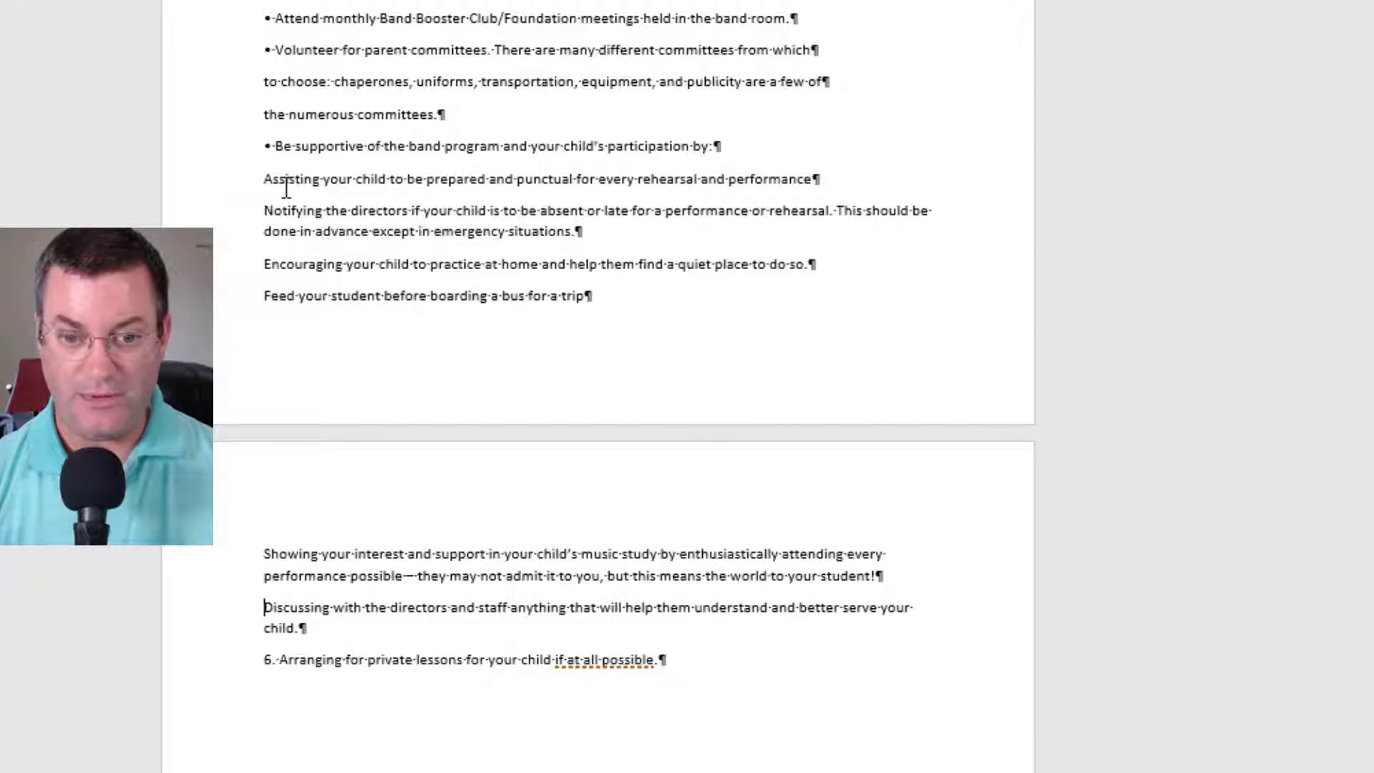
key("Down")
key("Delete")
key("Delete")
key("Delete")
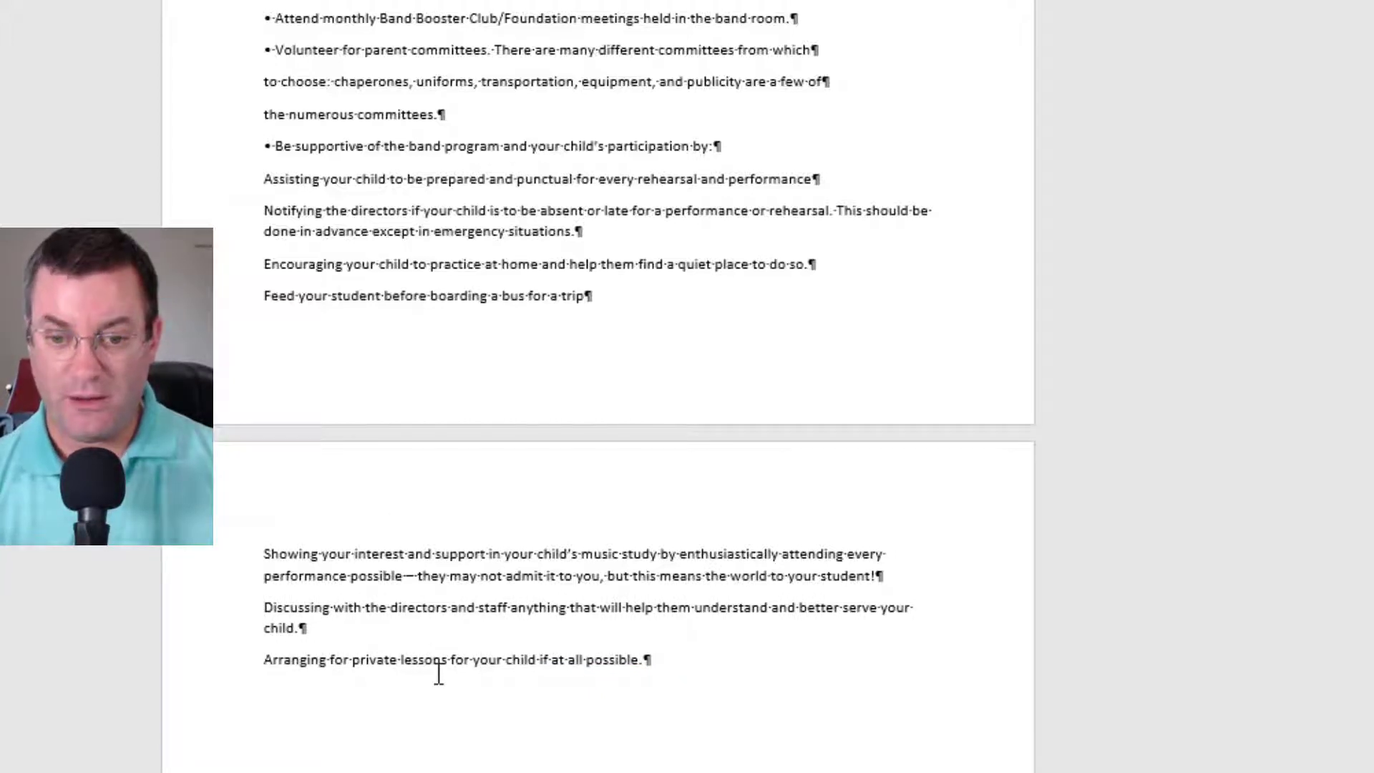
Step: Apply automatic numbering to all the parent support items from "Assisting your child" through "Arranging for private lessons"
left_click_drag(450, 659, 268, 191)
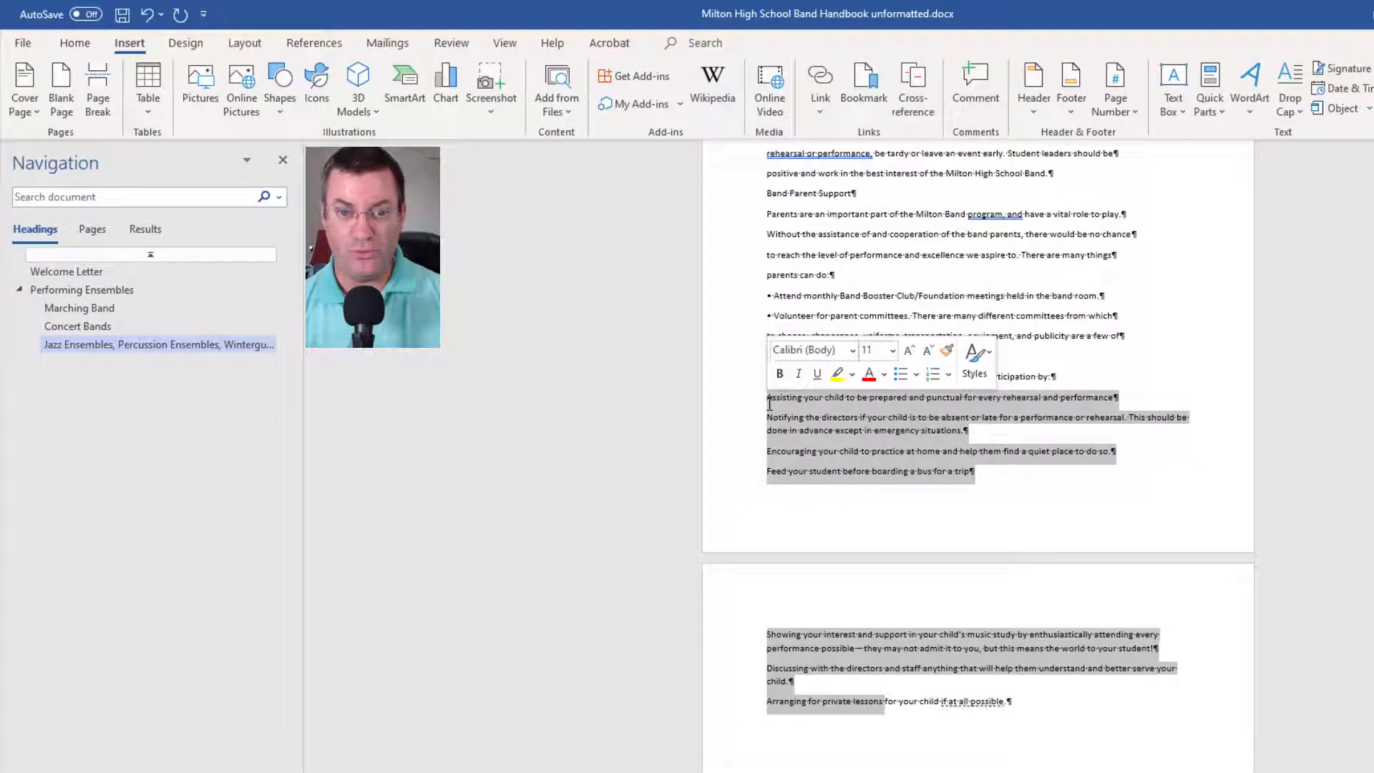
left_click(72, 47)
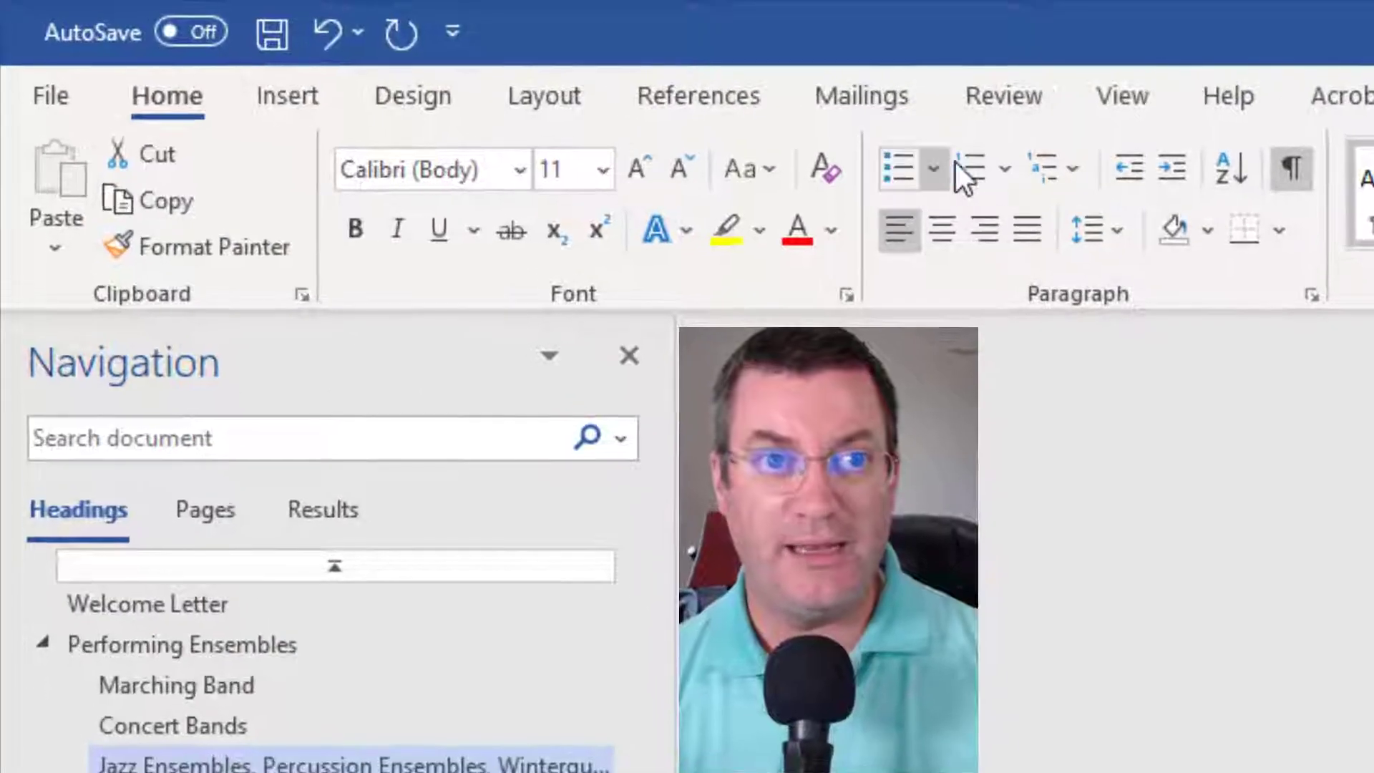
left_click(967, 161)
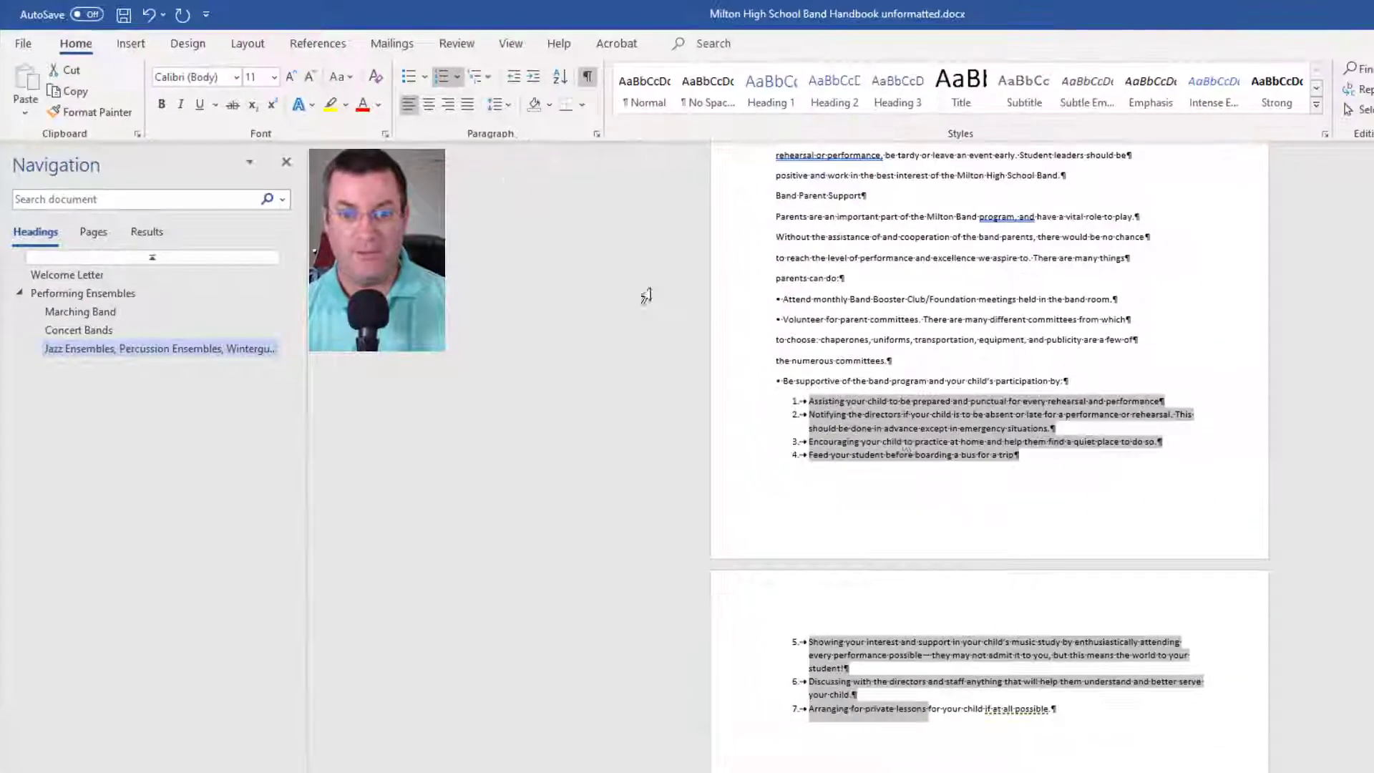